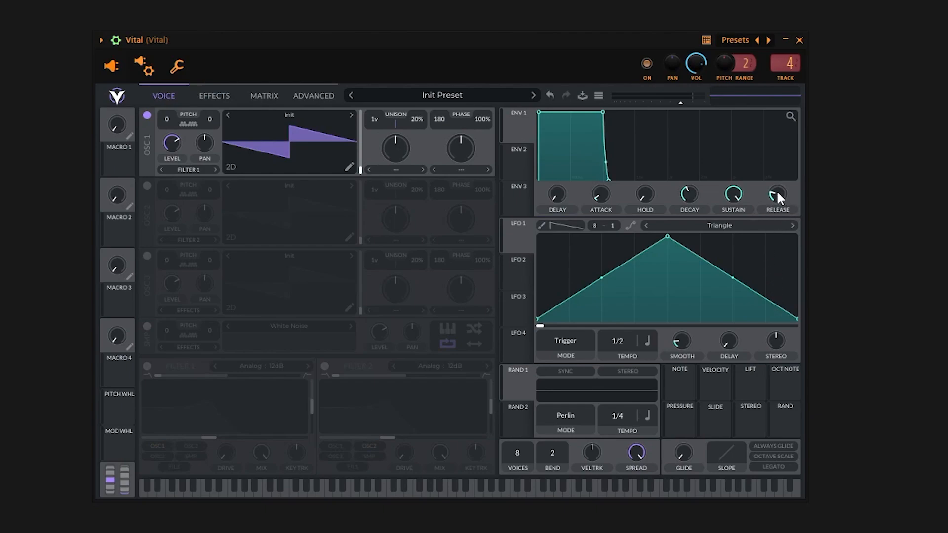
Turn Envelope 1's release down to zero and open the Vital channel's piano roll from the Unsorted channel group.
left_click_drag(773, 195, 771, 232)
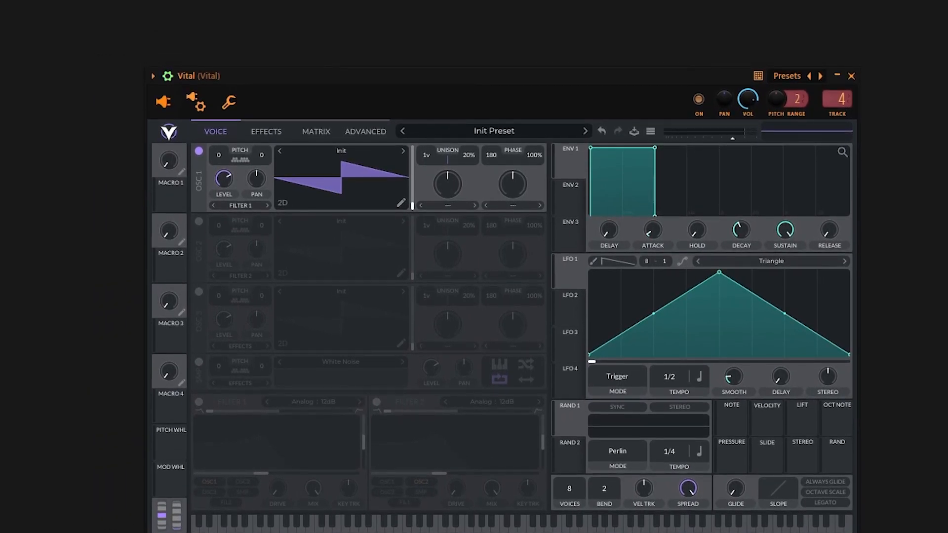
key("F6")
left_click(371, 17)
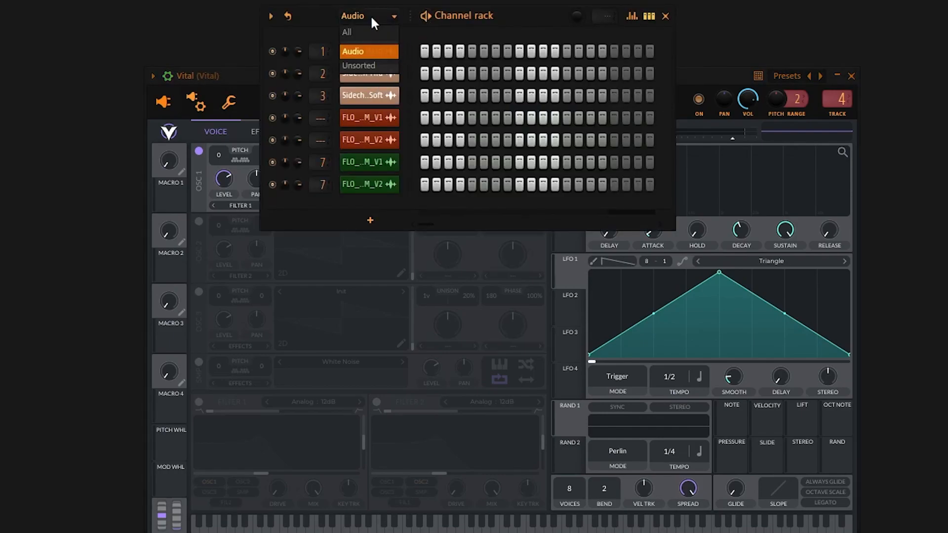
left_click(366, 65)
right_click(392, 52)
left_click(433, 48)
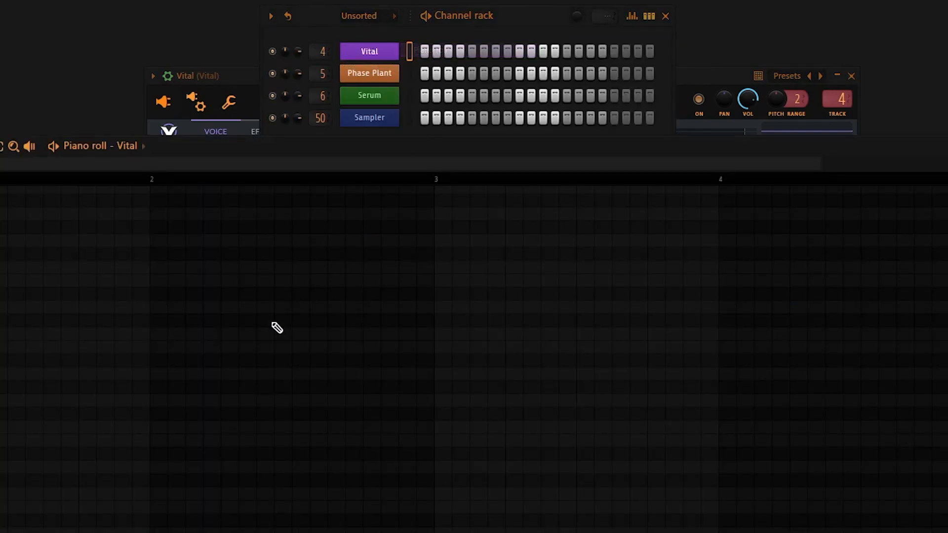
Draw a C5 note two bars long, starting at bar 1, in Vital's piano roll.
left_click_drag(250, 155, 450, 94)
left_click(53, 433)
left_click_drag(97, 429, 631, 444)
scroll(583, 389, "down", 3)
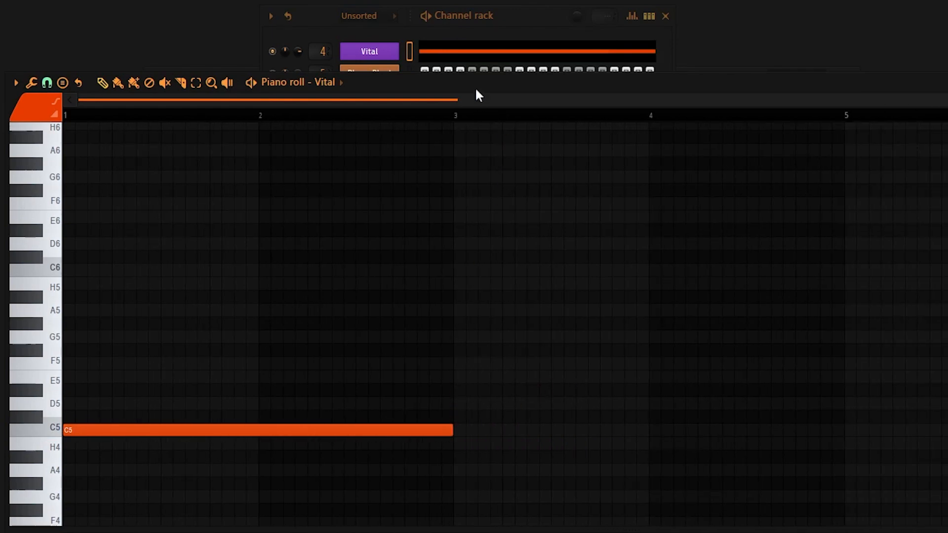
Place Pattern 1 on Track 9 of the playlist and render it as a WAV audio clip with the tail set to Cut remainder.
left_click_drag(476, 90, 502, 110)
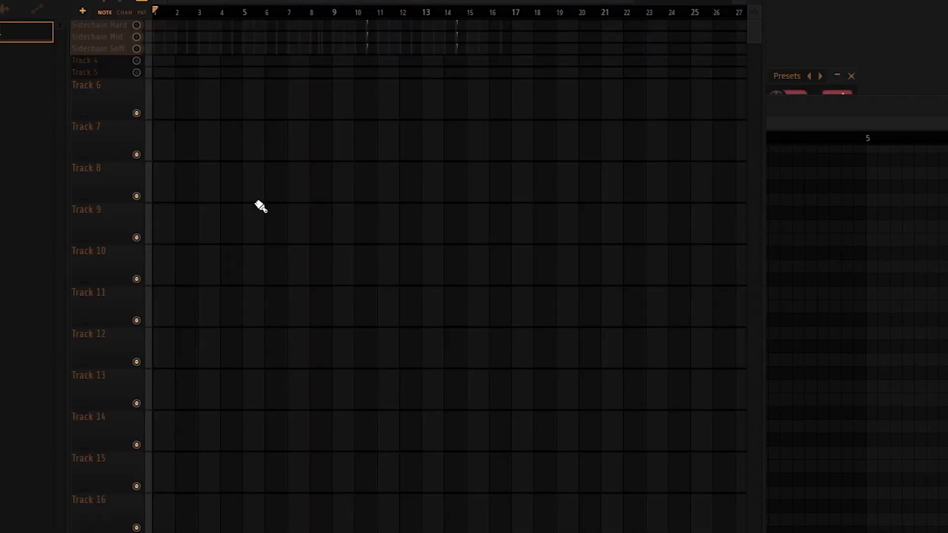
left_click_drag(258, 205, 169, 229)
left_click(24, 31)
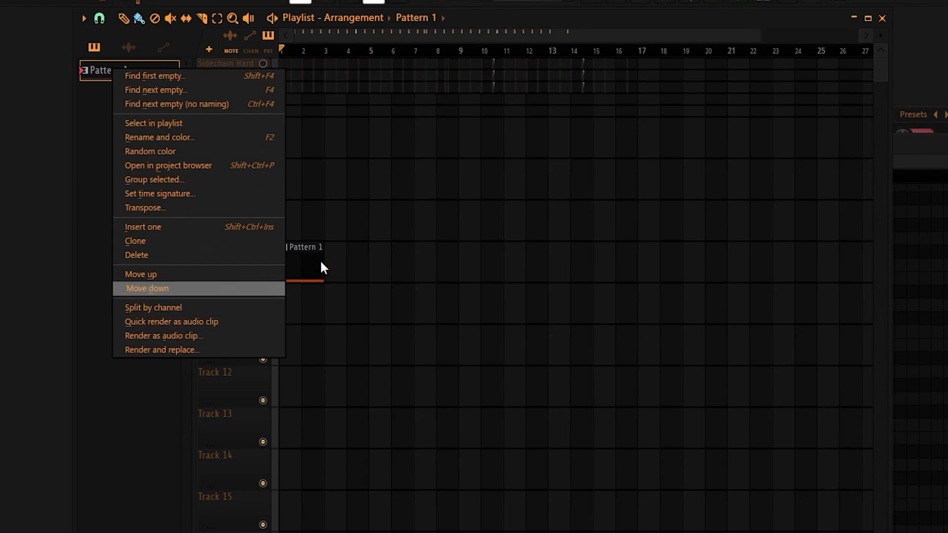
left_click(189, 338)
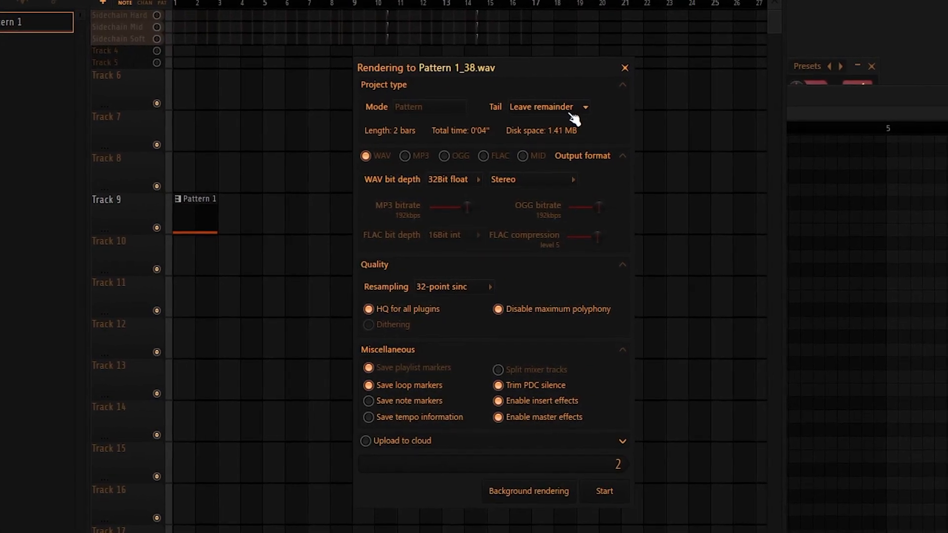
left_click(573, 108)
left_click(566, 125)
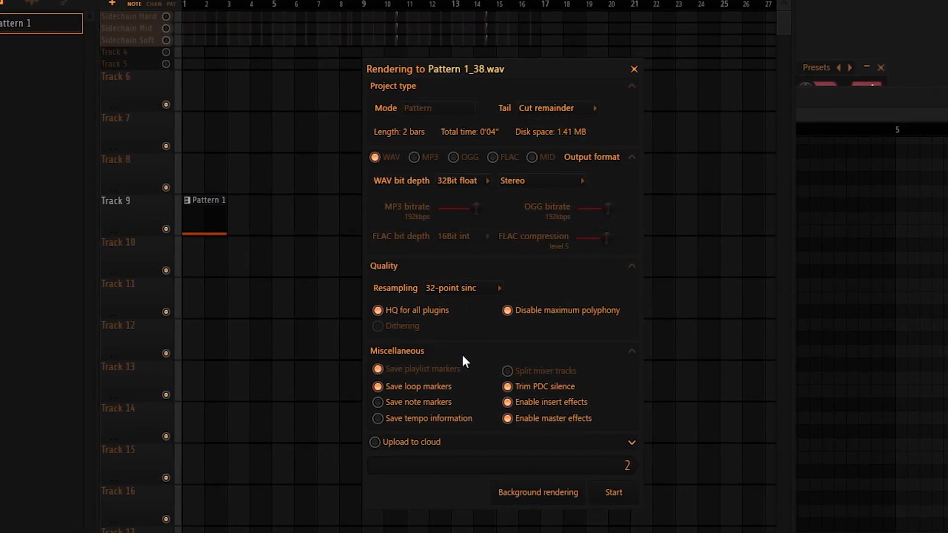
left_click(617, 492)
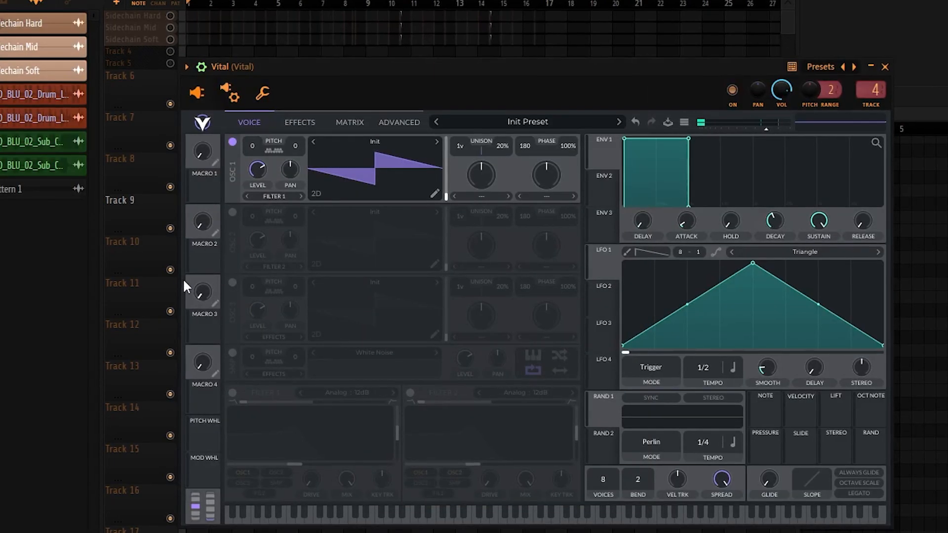
Open the channel settings of the rendered Pattern 1 audio clip.
left_click(146, 249)
double_click(27, 188)
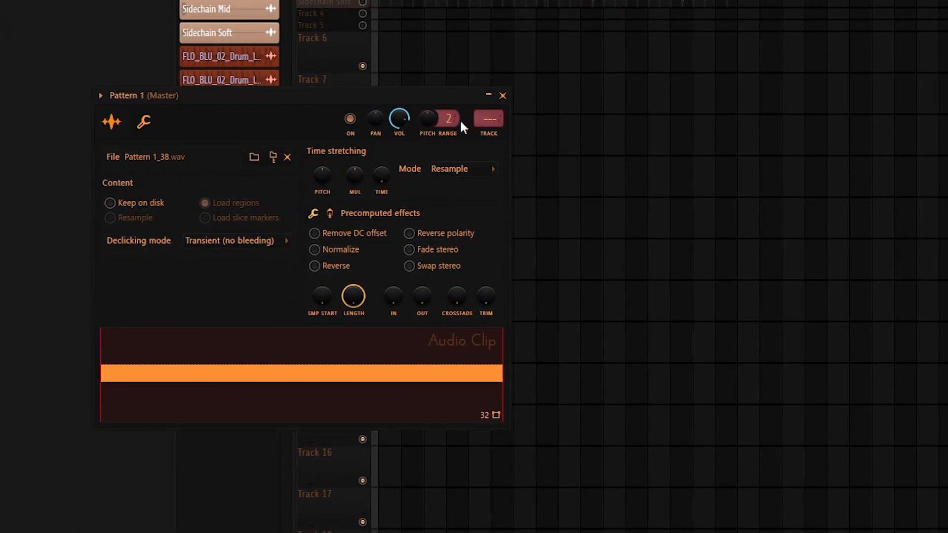
Show all channels in the channel rack, reopen Vital and enable OSC 2, OSC 3 and the sampler.
key("F6")
left_click(596, 0)
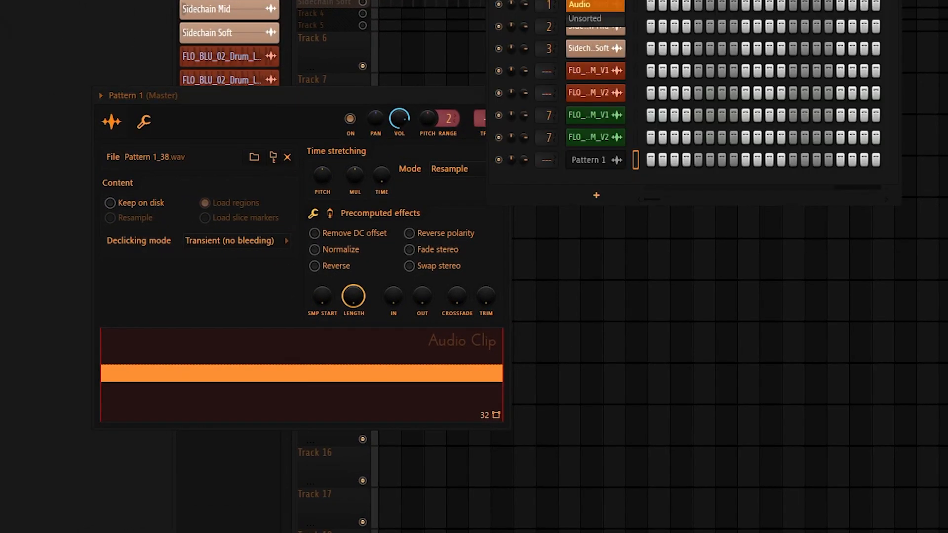
left_click(595, 0)
left_click(610, 74)
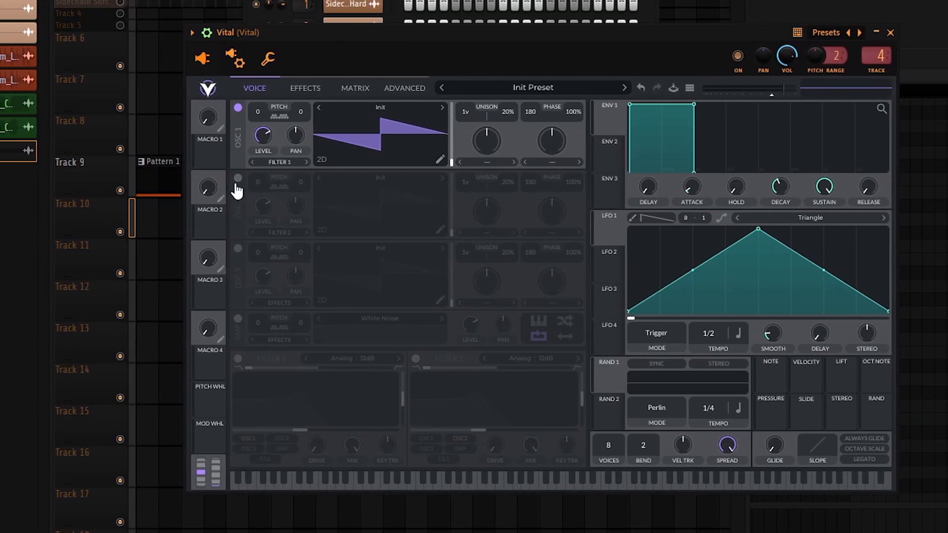
left_click(238, 178)
left_click(238, 248)
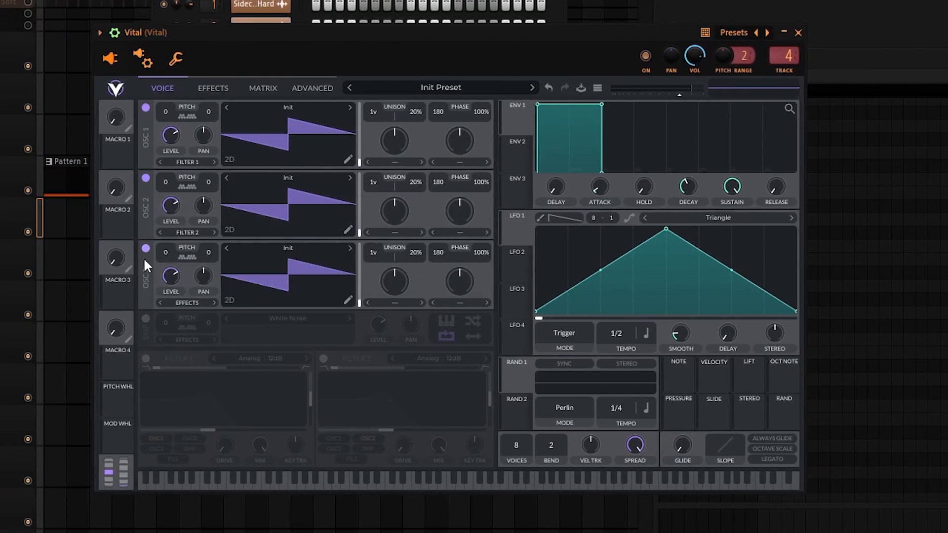
left_click(145, 319)
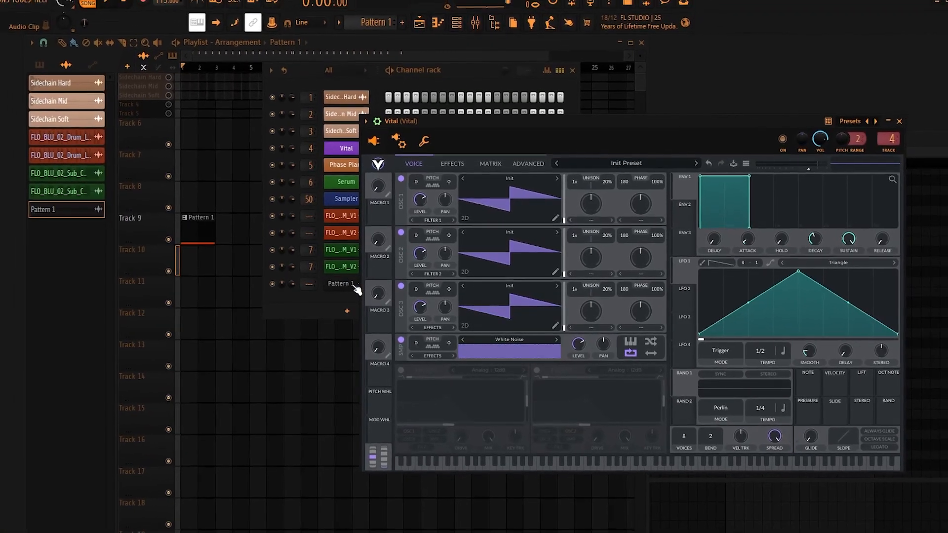
Reopen the Pattern 1 audio clip's settings and locate its rendered file Pattern 1_38 in the browser.
left_click(351, 284)
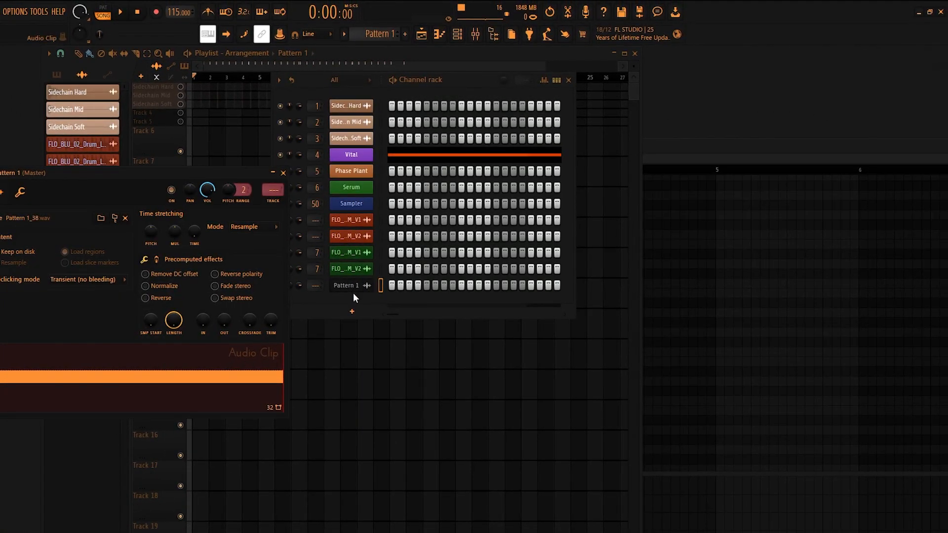
left_click_drag(112, 172, 153, 173)
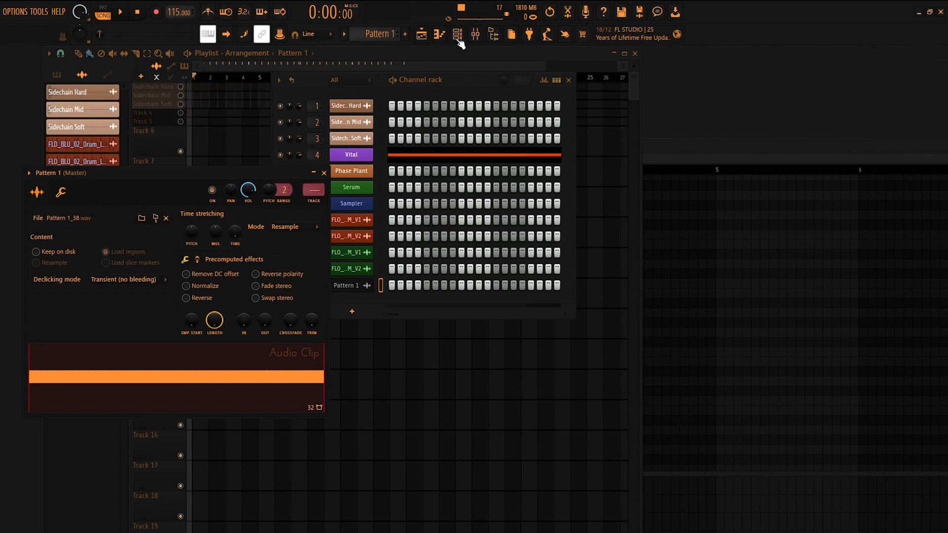
left_click(495, 36)
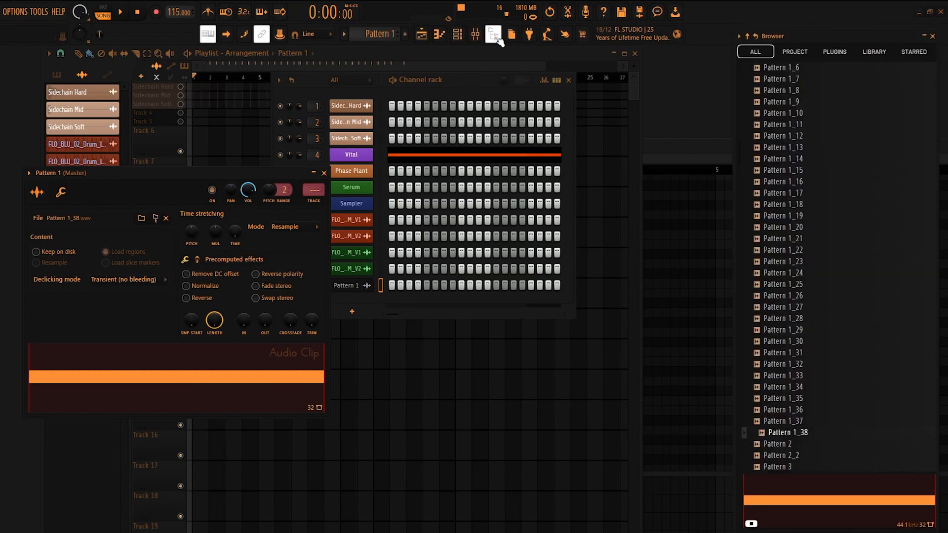
left_click(158, 217)
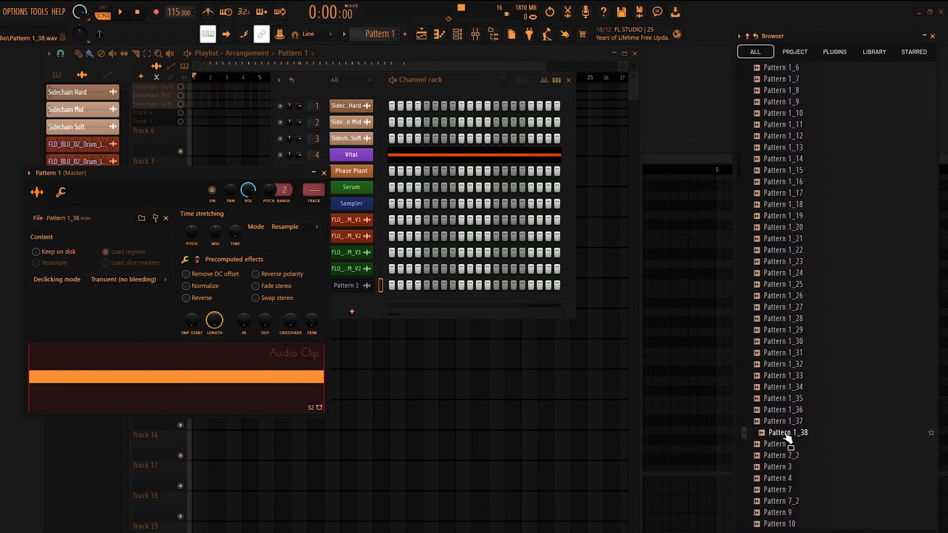
Bring Vital back up and load Pattern 1_38 from the browser into its sampler.
left_click(359, 162)
left_click_drag(558, 130, 242, 128)
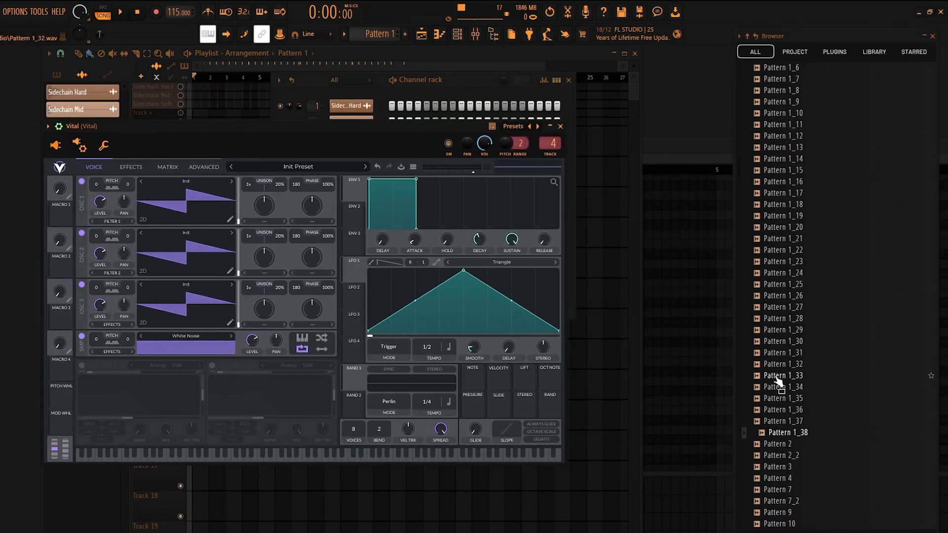
left_click_drag(793, 438, 179, 351)
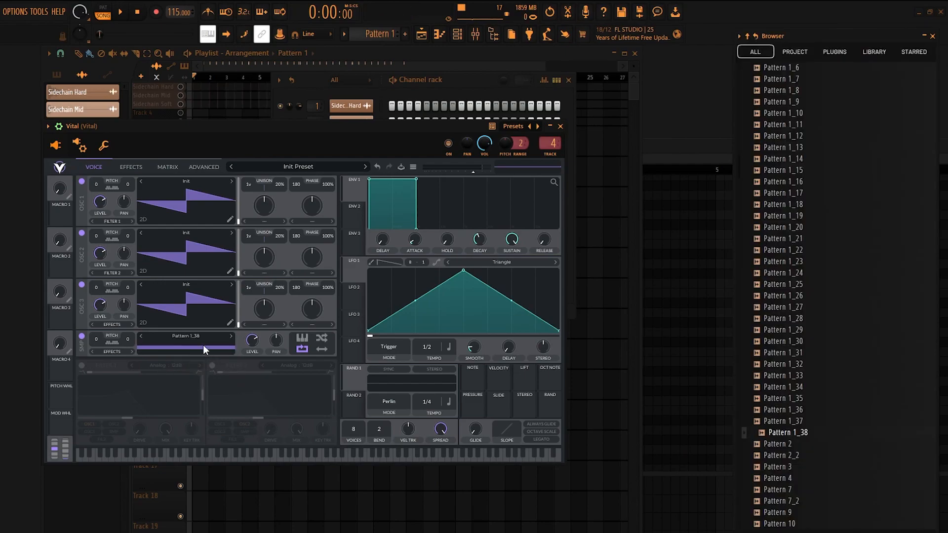
left_click_drag(215, 127, 361, 170)
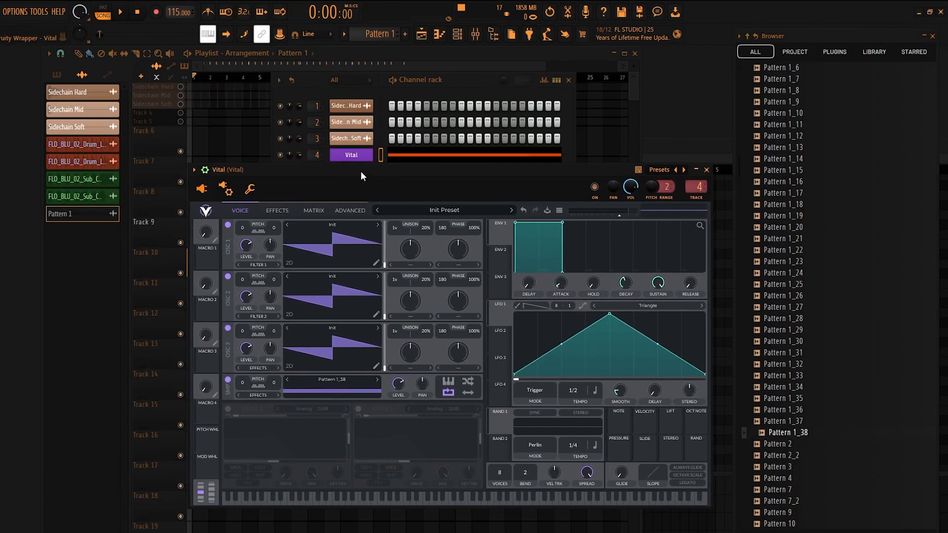
Render Pattern 1 again as an audio clip, with the tail set to Leave remainder.
left_click(164, 249)
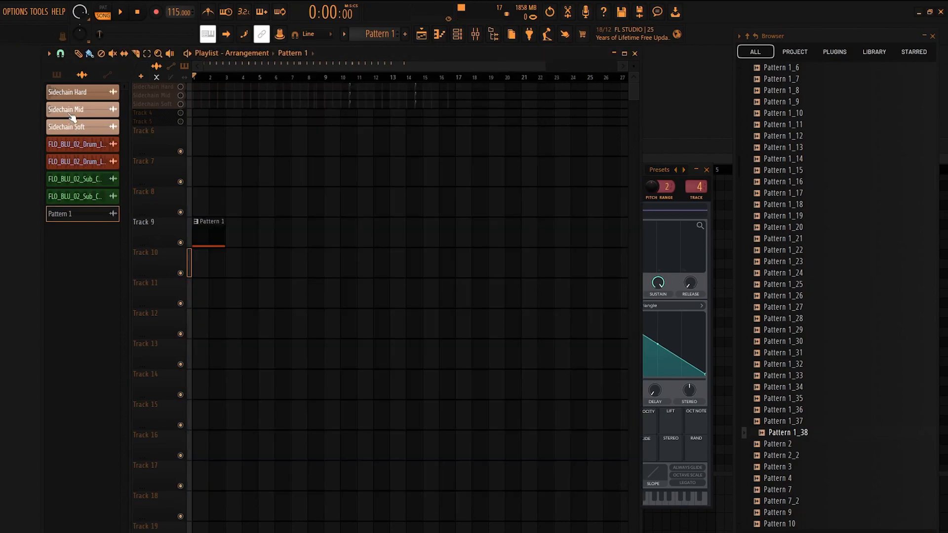
left_click(54, 75)
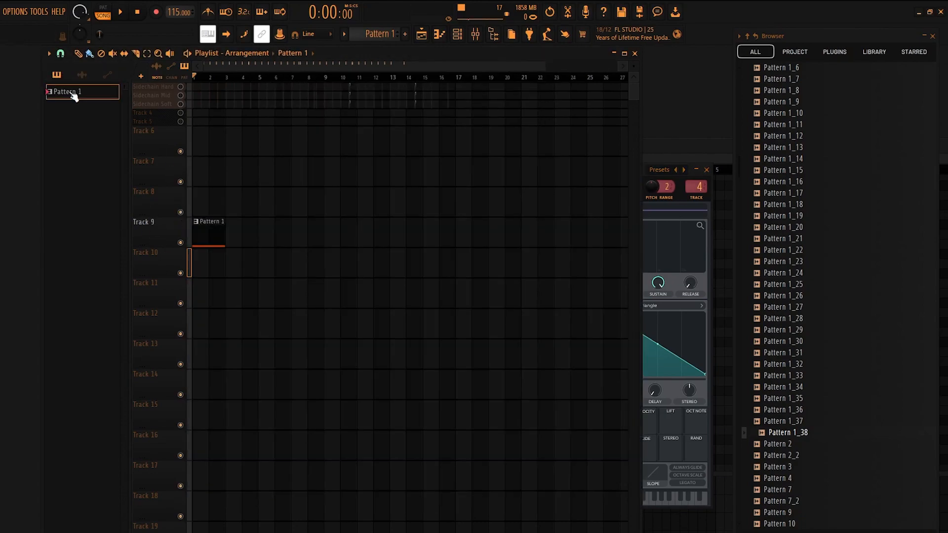
right_click(72, 92)
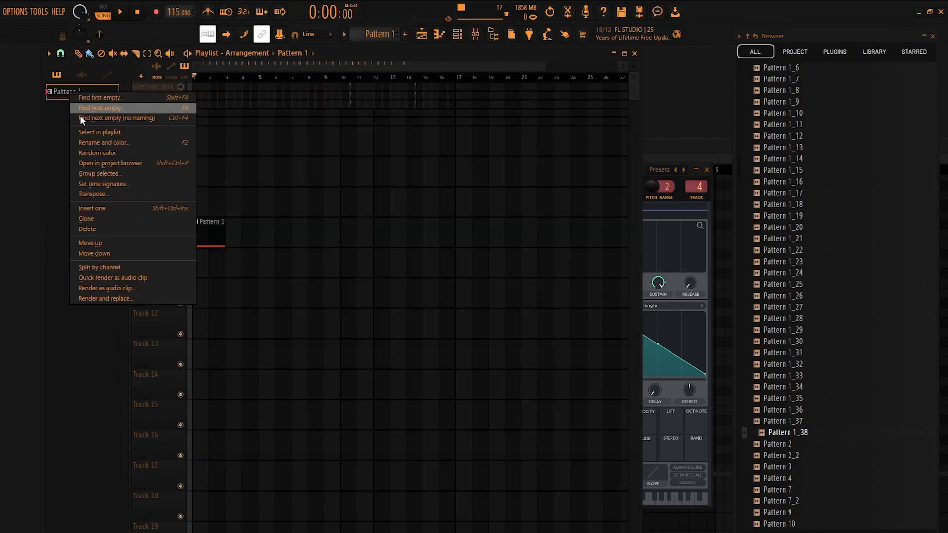
left_click(117, 288)
left_click(467, 154)
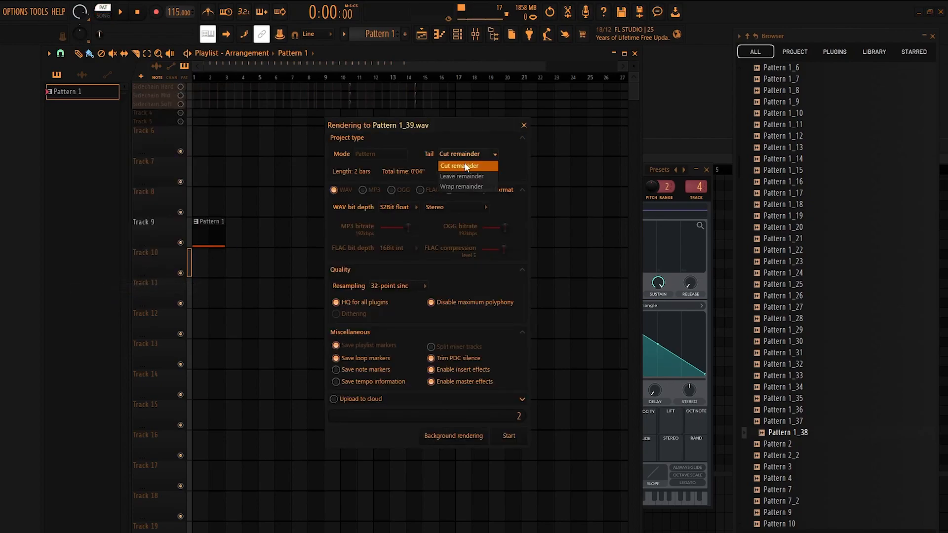
left_click(464, 178)
left_click(508, 436)
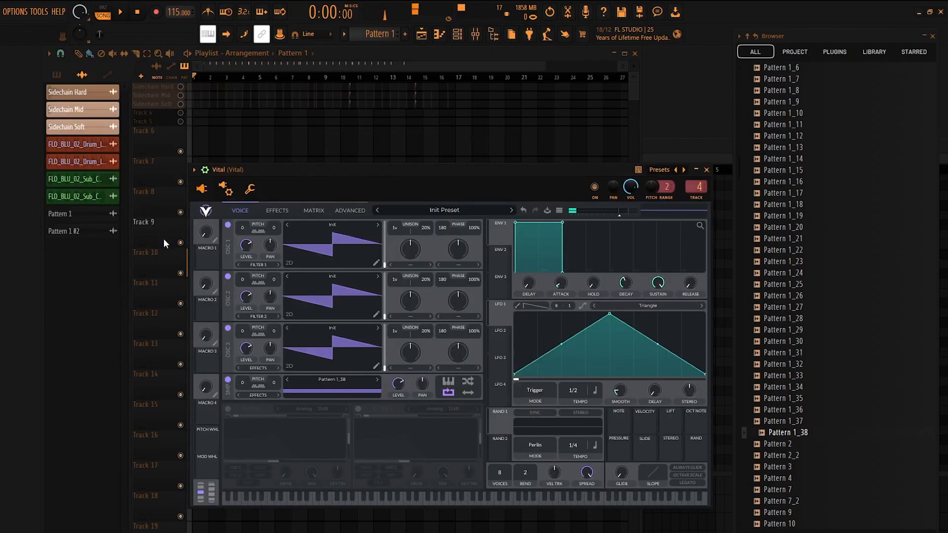
Place the Pattern 1 #2 clip on Track 10 and the first Pattern 1 audio clip on Track 12 for comparison.
left_click_drag(68, 234, 168, 260)
scroll(233, 262, "up", 8)
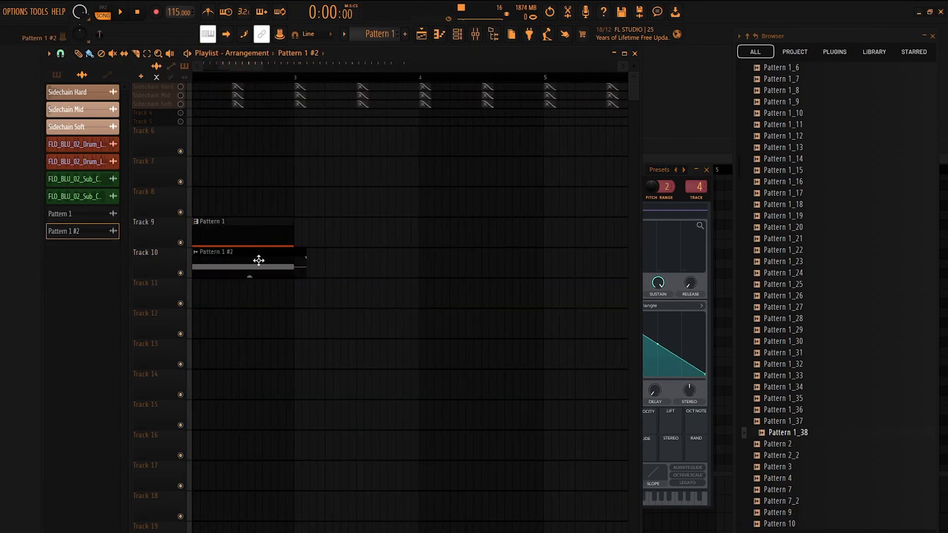
left_click_drag(72, 213, 222, 316)
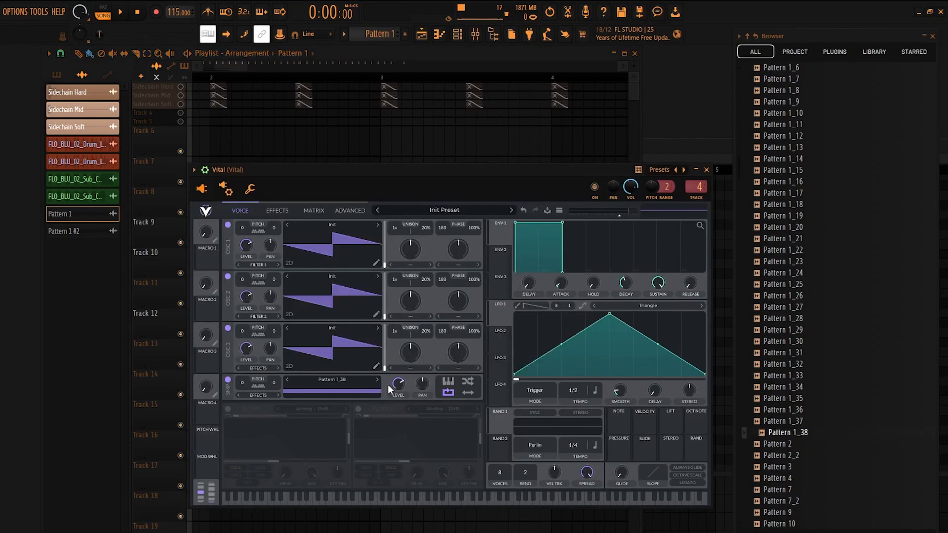
Disable OSC 1, OSC 2 and OSC 3 in Vital, leaving only the sampler on.
left_click_drag(384, 171, 327, 159)
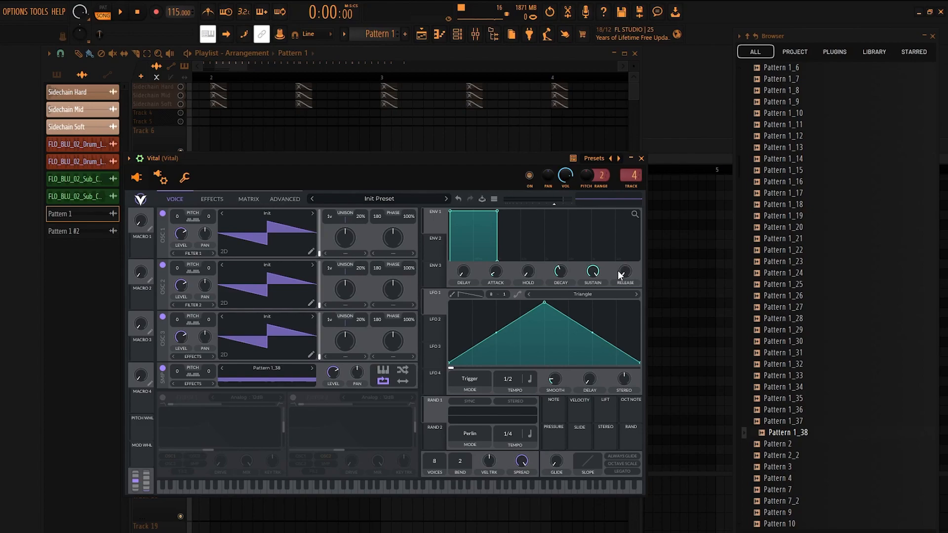
left_click_drag(383, 152, 384, 197)
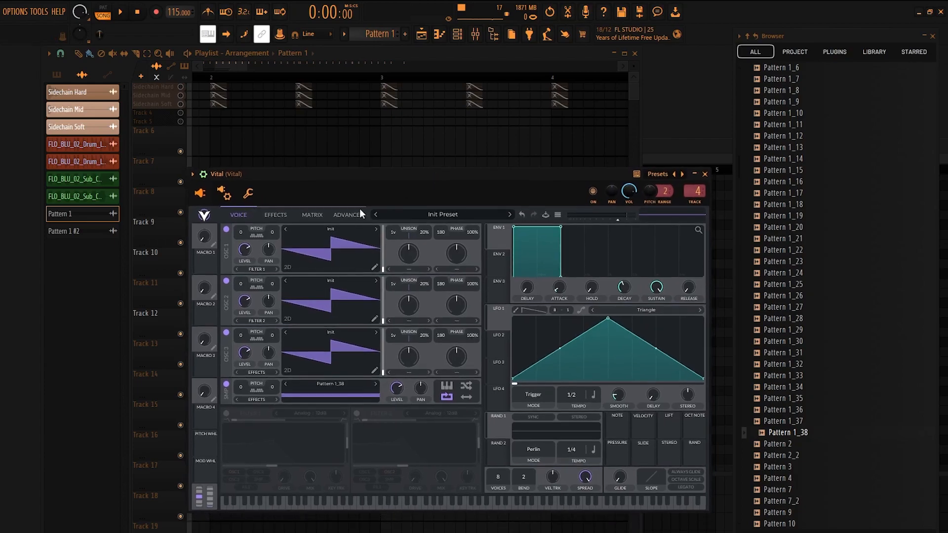
left_click(226, 333)
left_click(227, 280)
left_click(226, 229)
Delete the audio clips on Tracks 10 and 12 and the Pattern 1 clip on Track 9 from the playlist.
left_click_drag(307, 170, 373, 124)
right_click(202, 265)
right_click(199, 323)
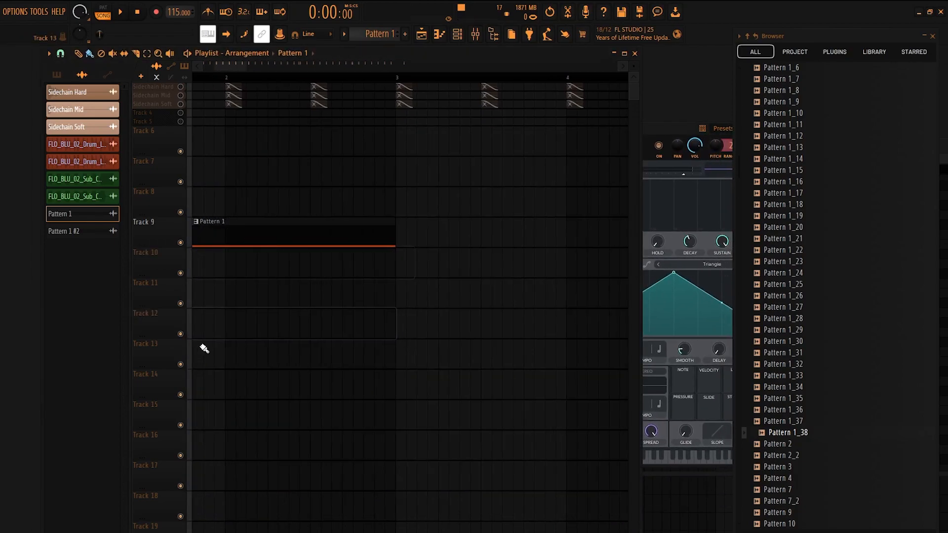
left_click(197, 236)
right_click(276, 219)
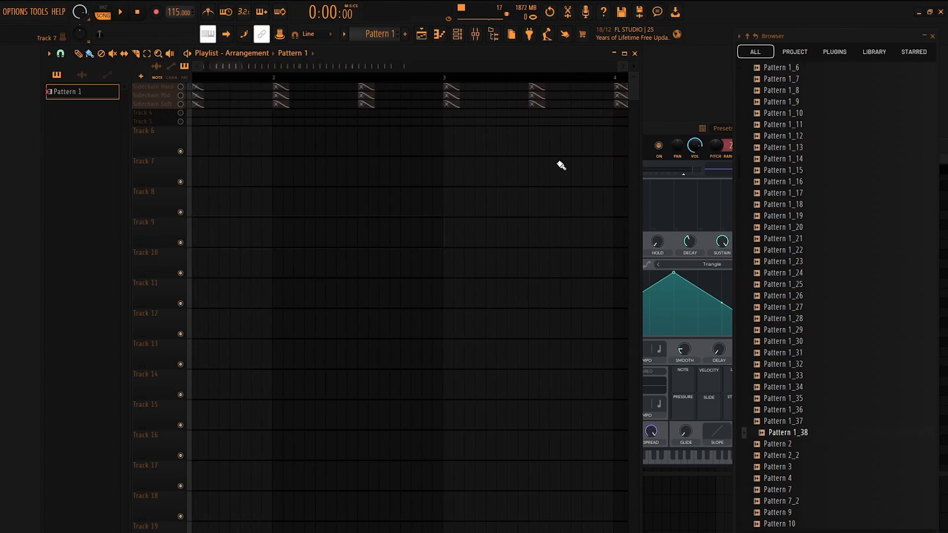
Enable OSC 1 in Vital alongside the sampler.
left_click_drag(653, 129, 435, 127)
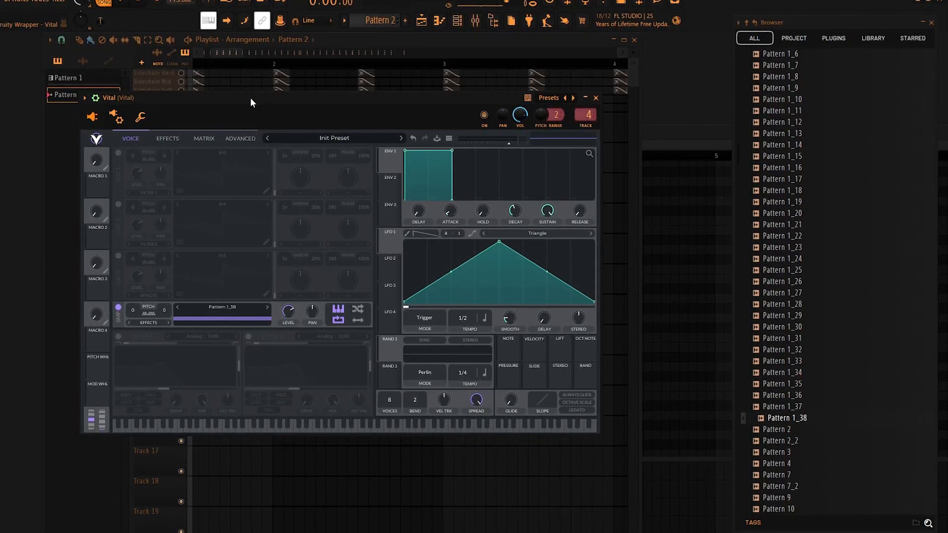
left_click_drag(250, 96, 405, 102)
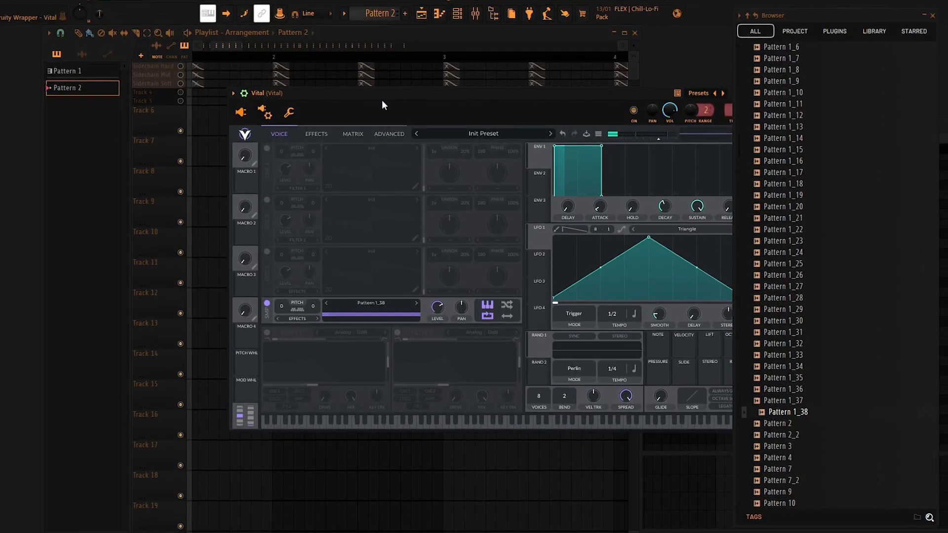
left_click_drag(381, 97, 290, 97)
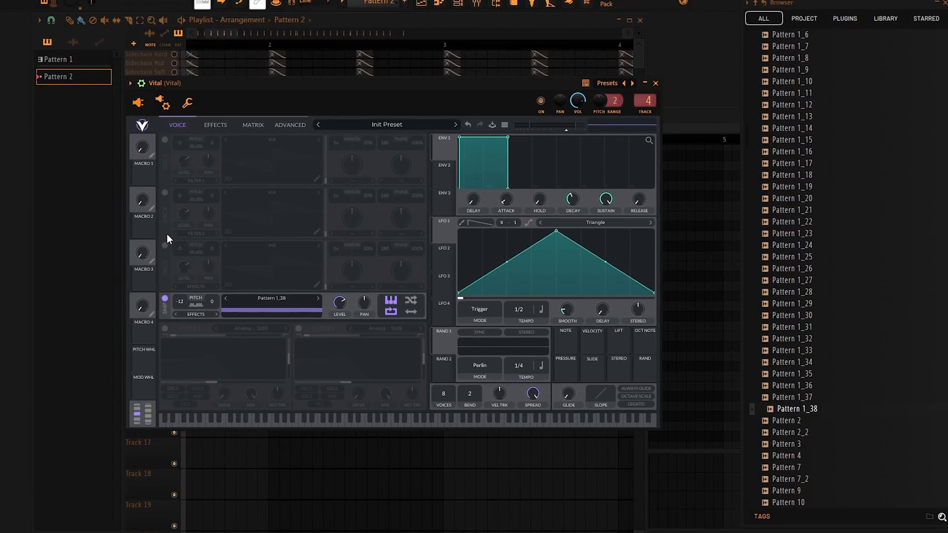
left_click(164, 139)
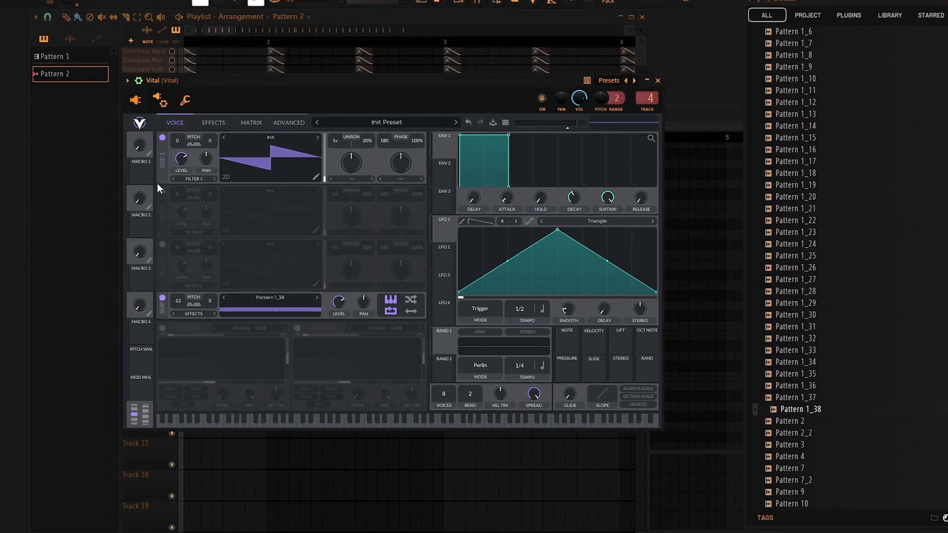
Enable OSC 2 and OSC 3 and transpose OSC 1 to -13, OSC 2 to -7 and OSC 3 to -2 semitones.
left_click(162, 192)
left_click(162, 245)
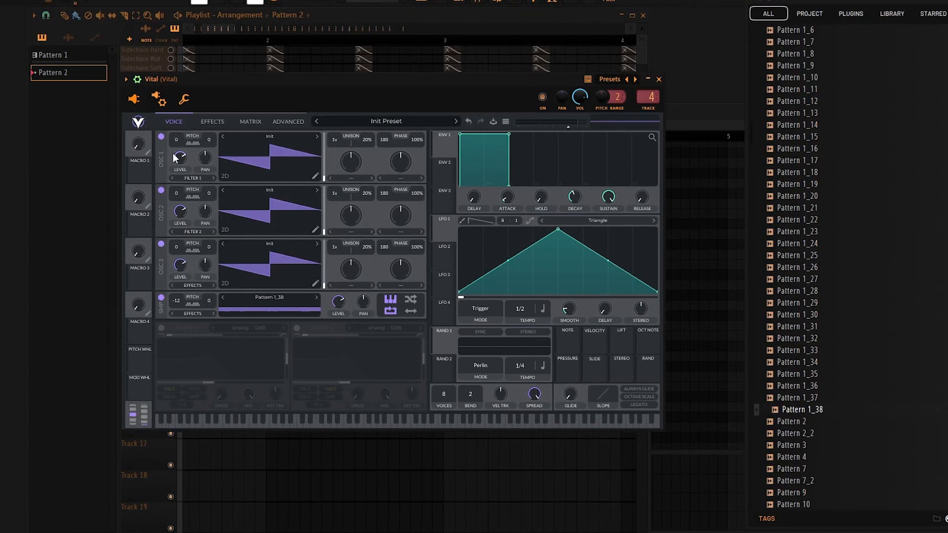
left_click_drag(175, 138, 179, 173)
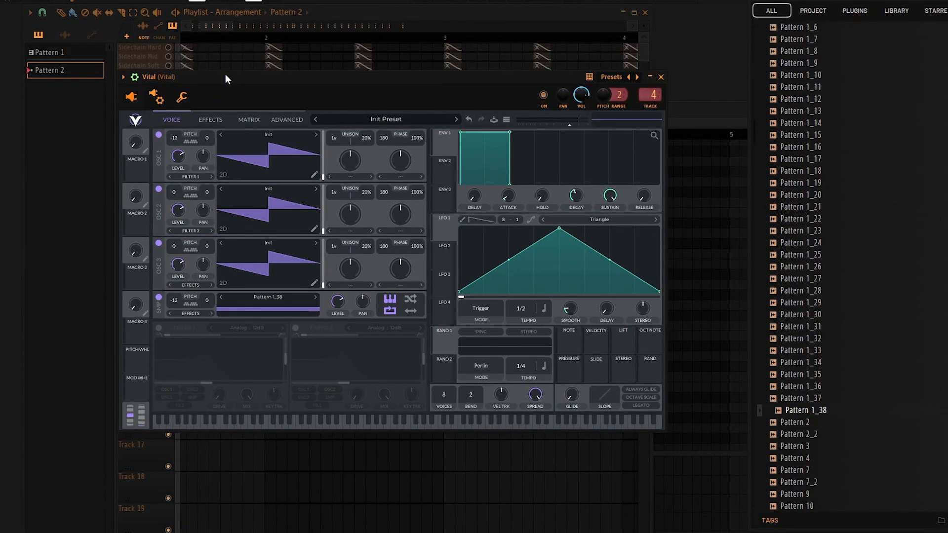
left_click_drag(226, 73, 213, 76)
left_click_drag(163, 187, 167, 217)
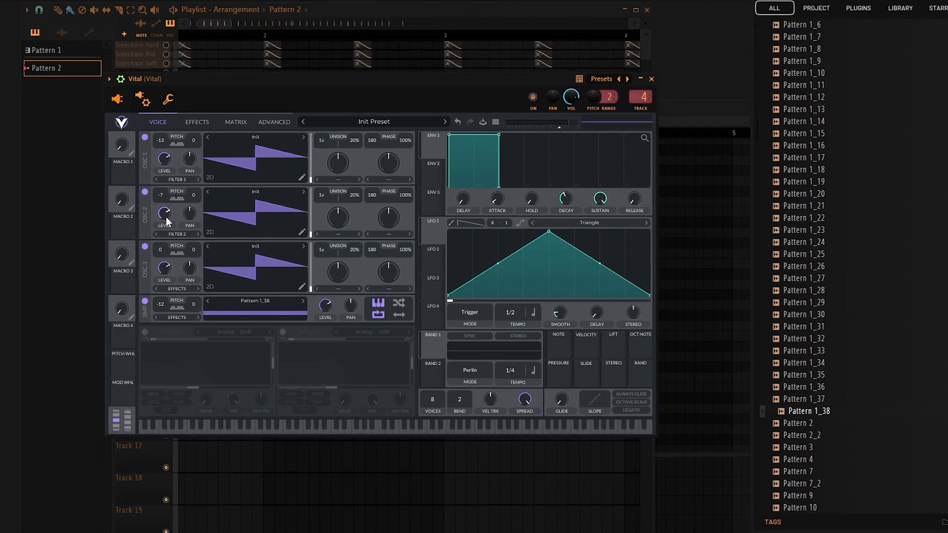
left_click_drag(159, 249, 160, 254)
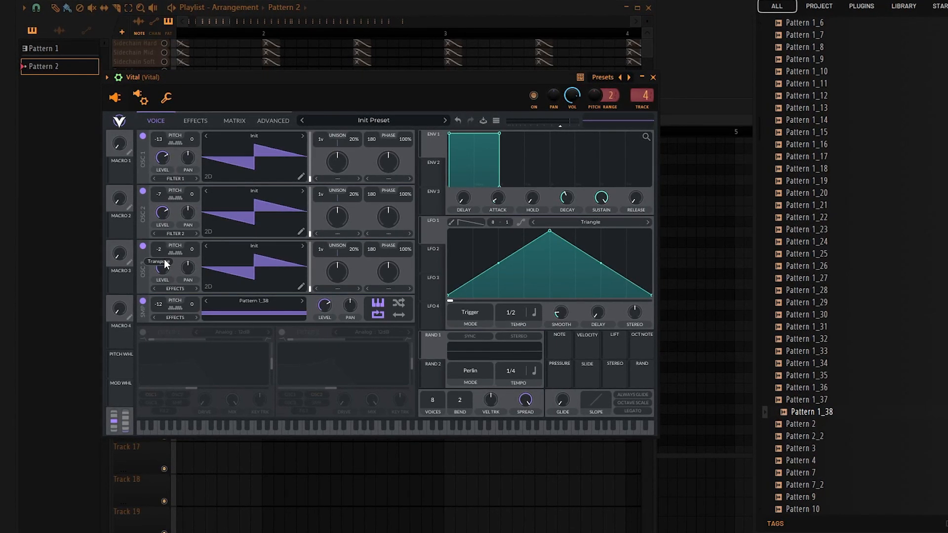
left_click_drag(240, 76, 323, 84)
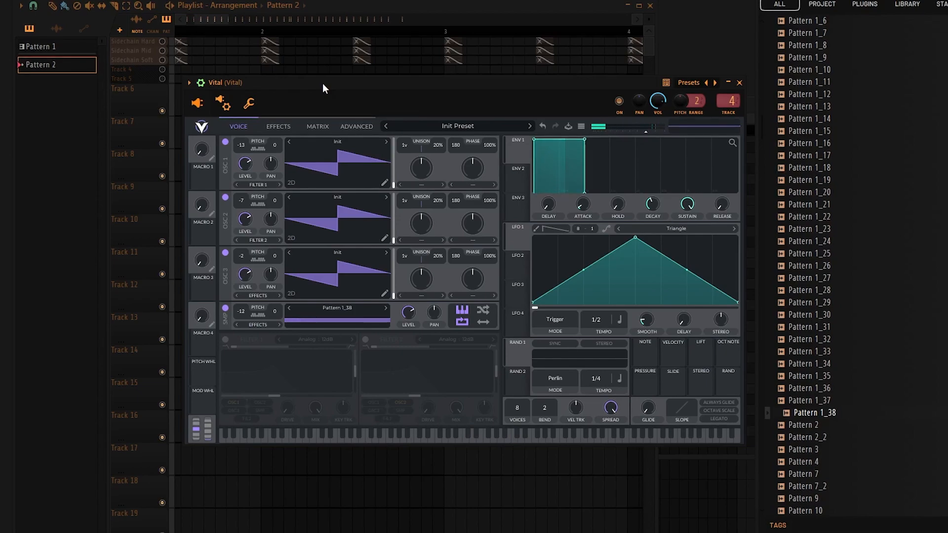
left_click_drag(323, 84, 260, 85)
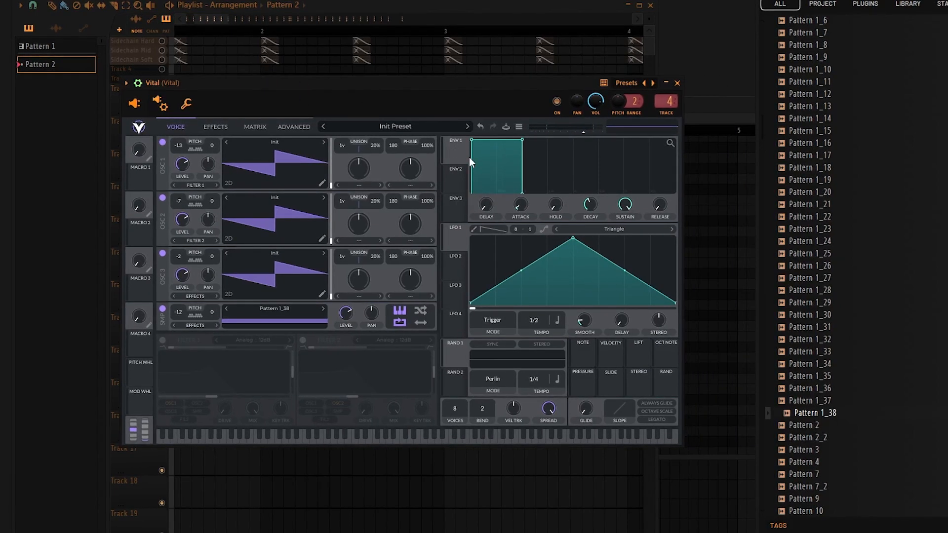
Route OSC 2, OSC 3 and the sampler to Filter 1.
left_click(197, 242)
left_click(196, 251)
left_click(203, 297)
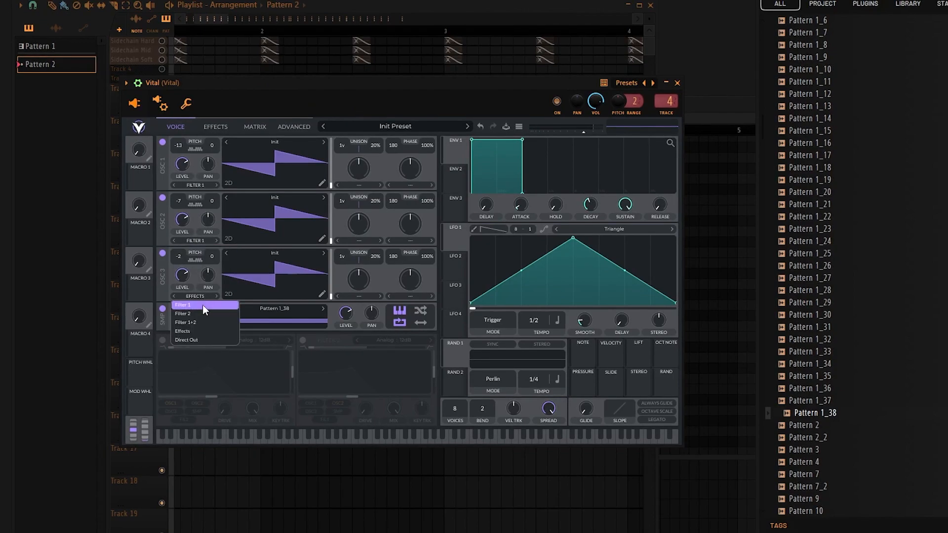
left_click(202, 304)
left_click(212, 326)
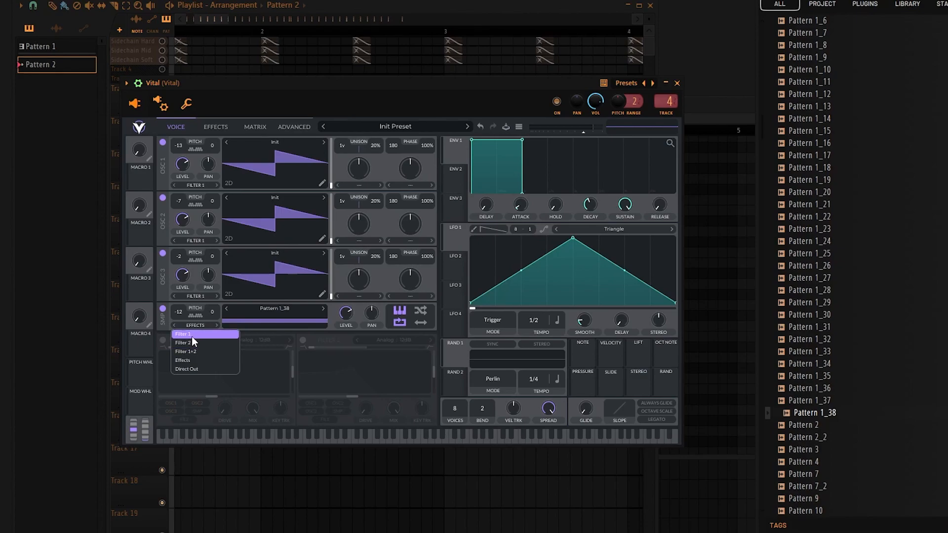
left_click(184, 335)
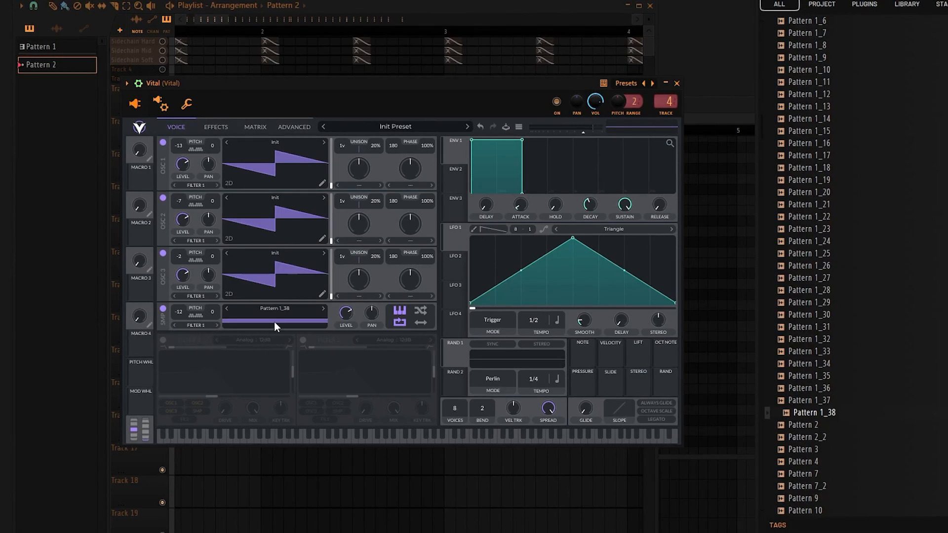
Smooth the LFO 1 curve, move its peak close to the start and set its tempo to 1/8.
left_click(544, 229)
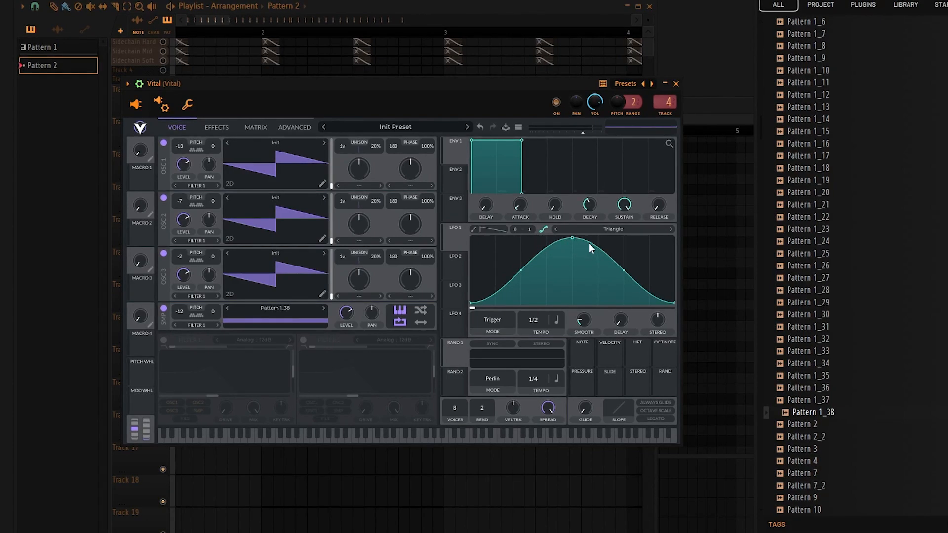
left_click_drag(573, 237, 499, 230)
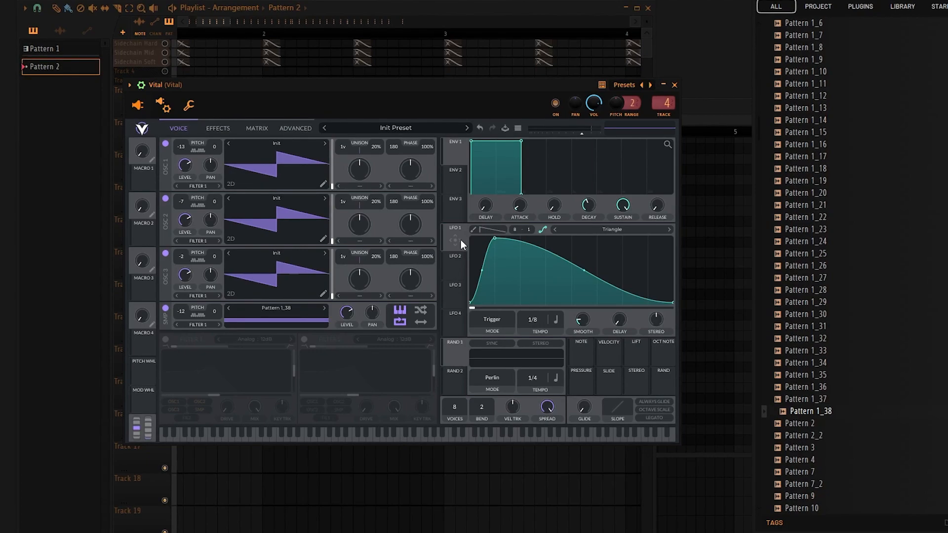
Enable Filter 1 as Analog 24dB with lowered cutoff and resonance, and assign LFO 1 to its cutoff.
left_click(165, 339)
left_click_drag(212, 395, 204, 397)
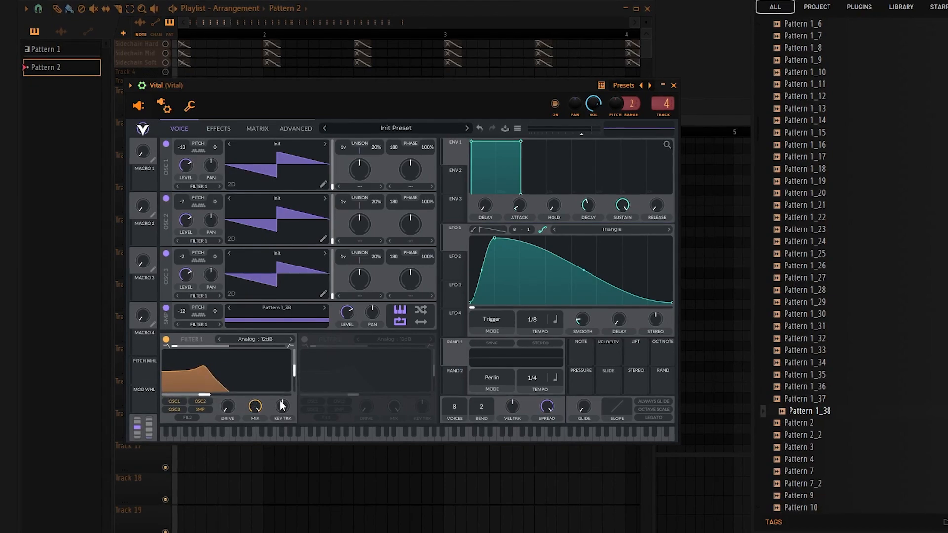
left_click_drag(455, 240, 202, 393)
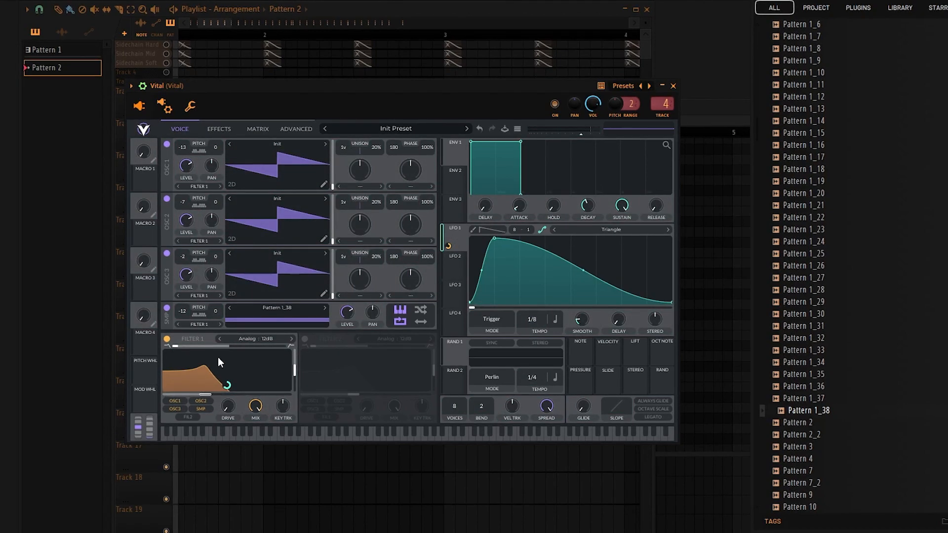
left_click(292, 339)
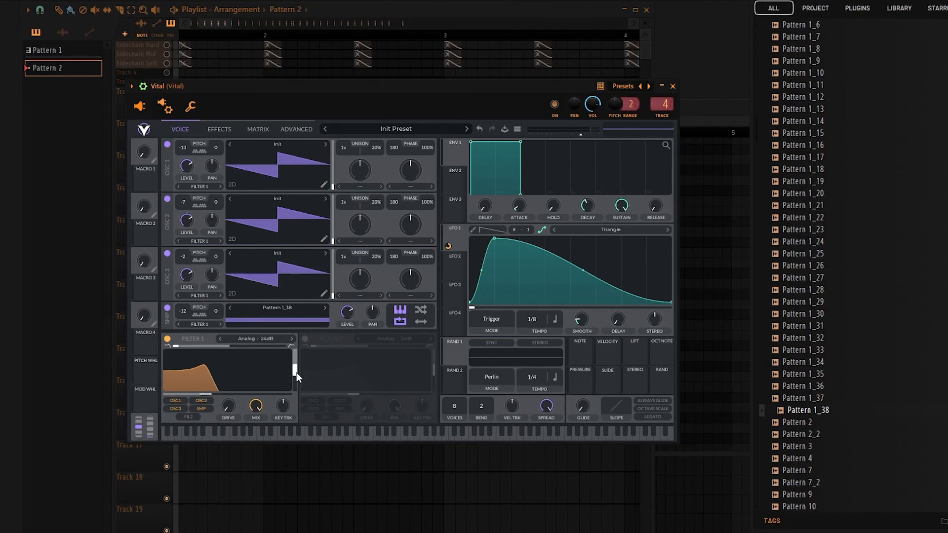
left_click_drag(297, 372, 290, 386)
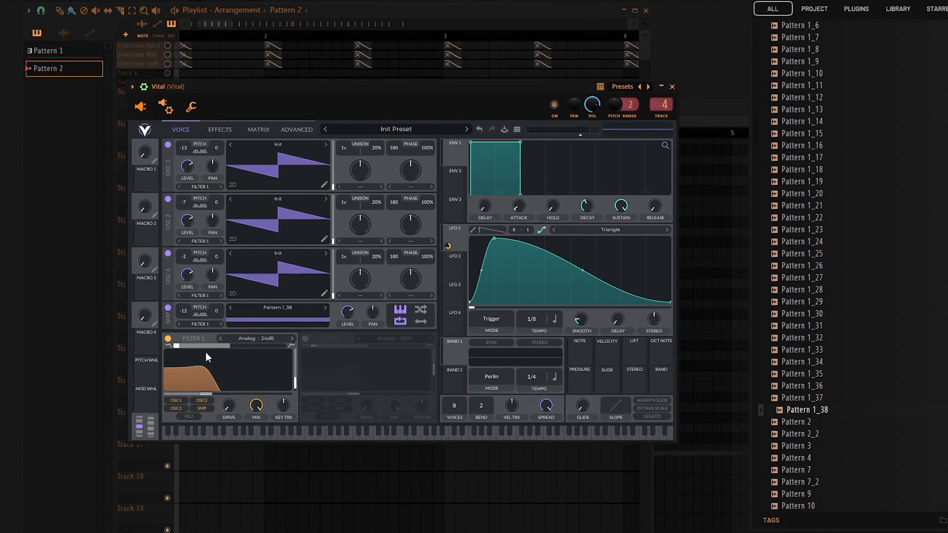
Set the LFO 1 modulation of the Filter 1 cutoff to about 35.8 while auditioning notes.
left_click_drag(448, 247, 449, 264)
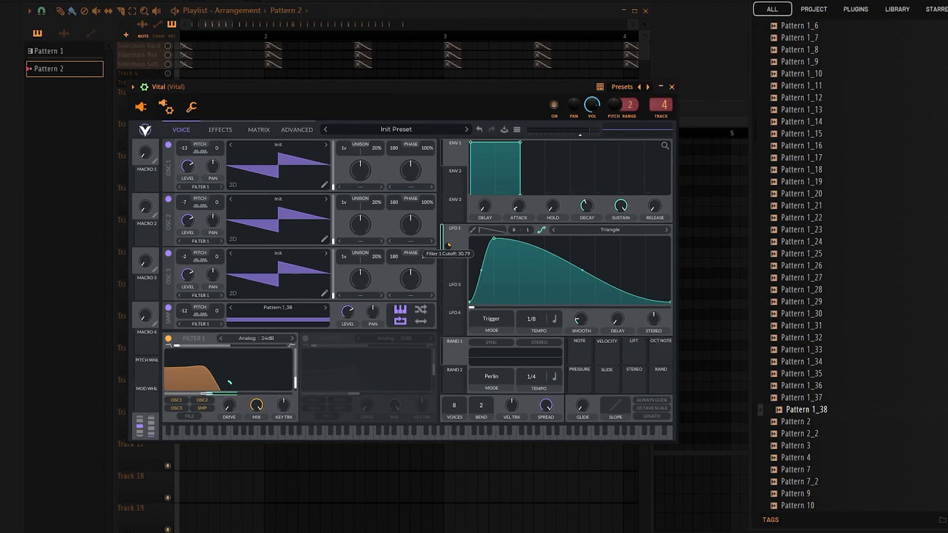
left_click(343, 91)
key("q")
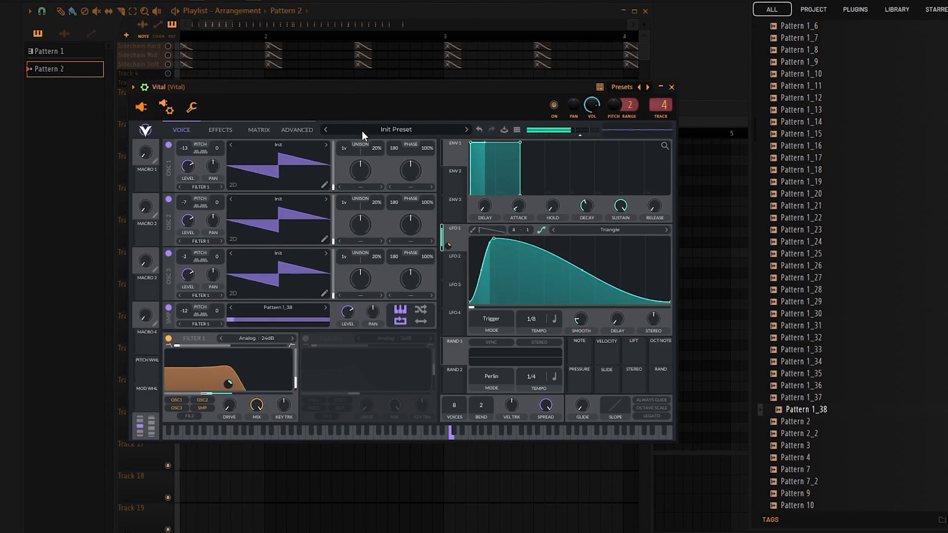
left_click_drag(449, 247, 449, 239)
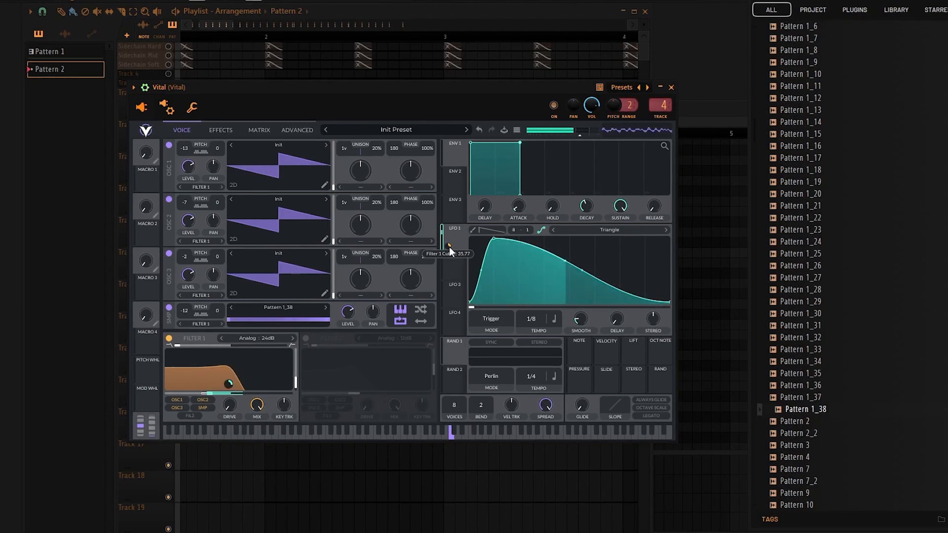
key("z")
key("q")
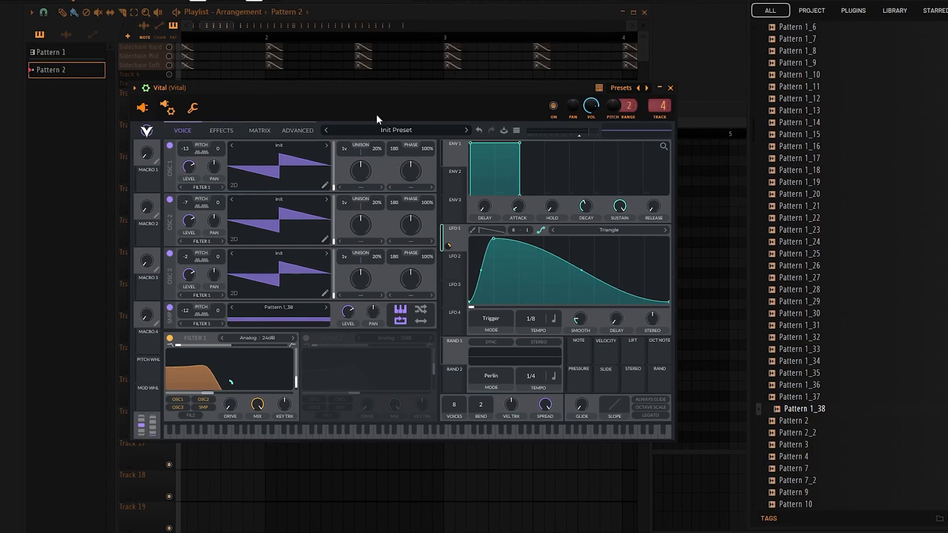
Assign LFO 1 to Filter 1's blend and adjust the modulation amount.
left_click_drag(322, 92, 275, 89)
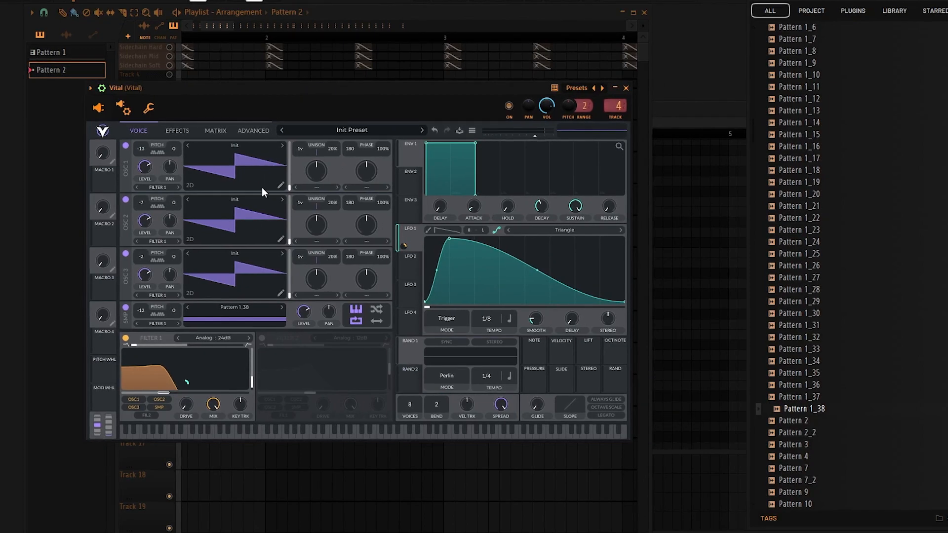
left_click_drag(404, 246, 137, 344)
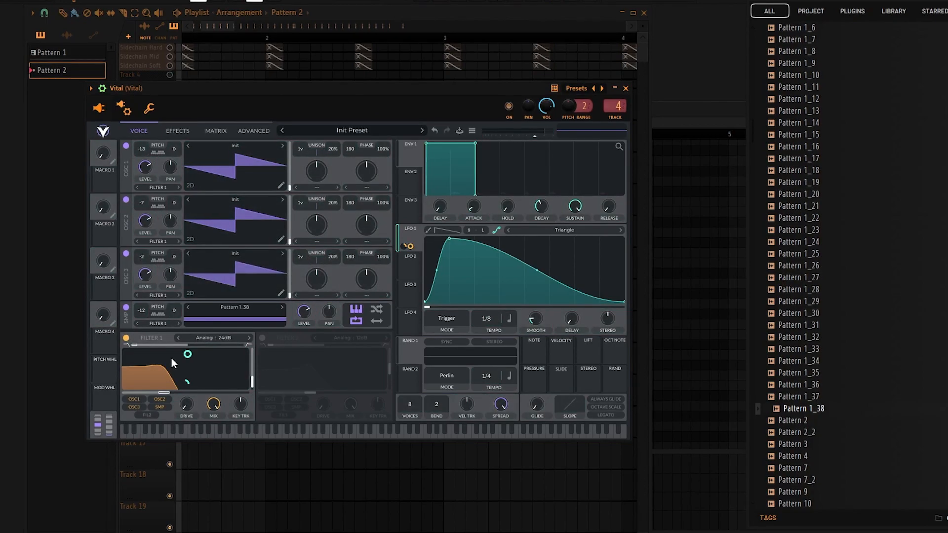
left_click_drag(190, 355, 156, 393)
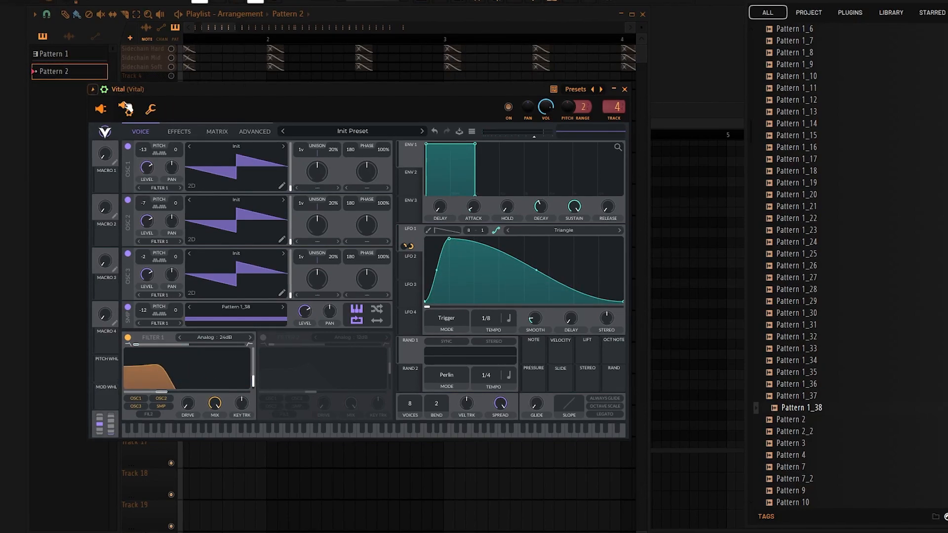
Enable the Reverb effect and cut its lows by lowering the low band's gain and raising its cutoff.
left_click(174, 132)
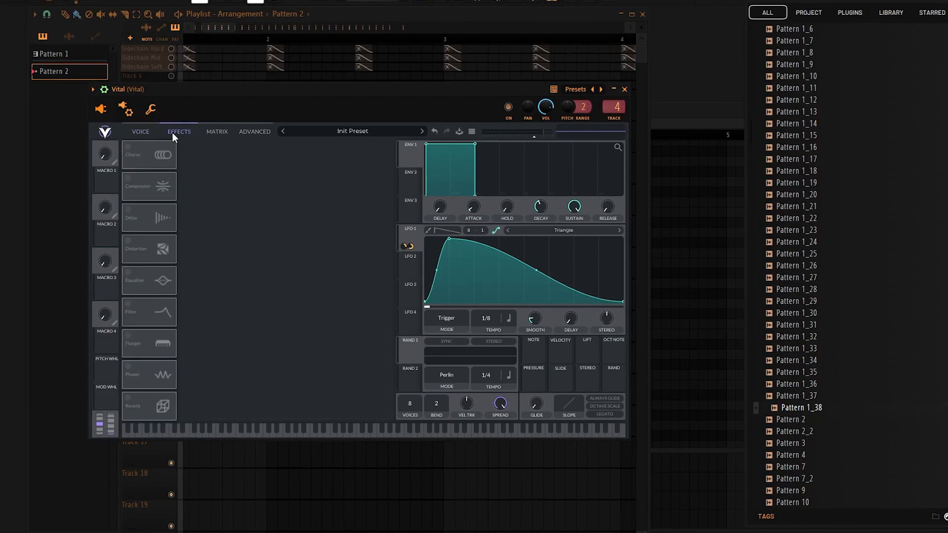
left_click(129, 399)
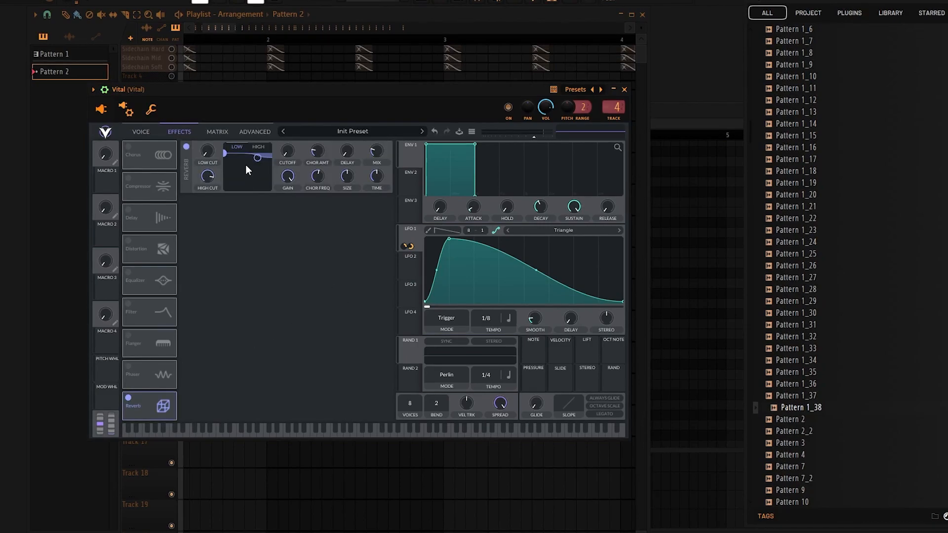
left_click_drag(224, 158, 246, 215)
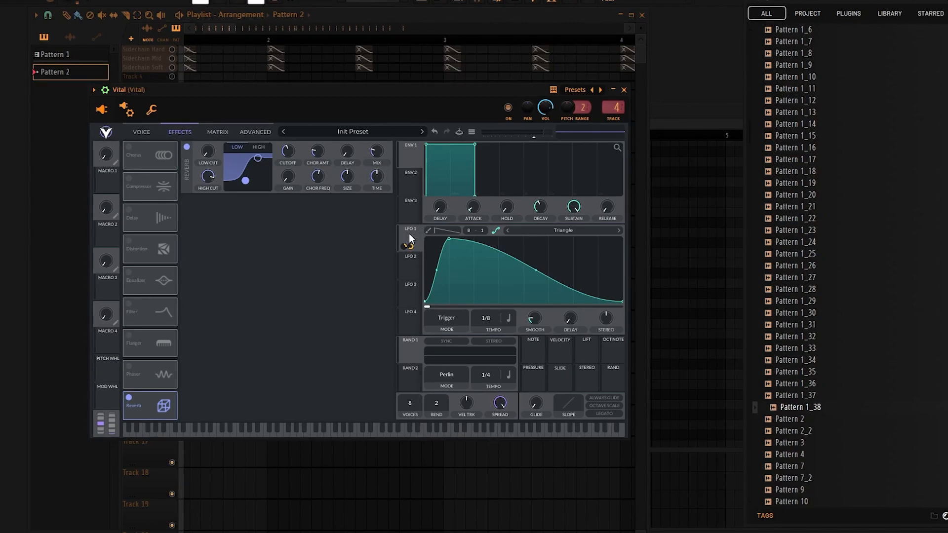
Modulate the reverb mix with LFO 1 at about 0.61 and raise the reverb time.
left_click_drag(408, 244, 376, 156)
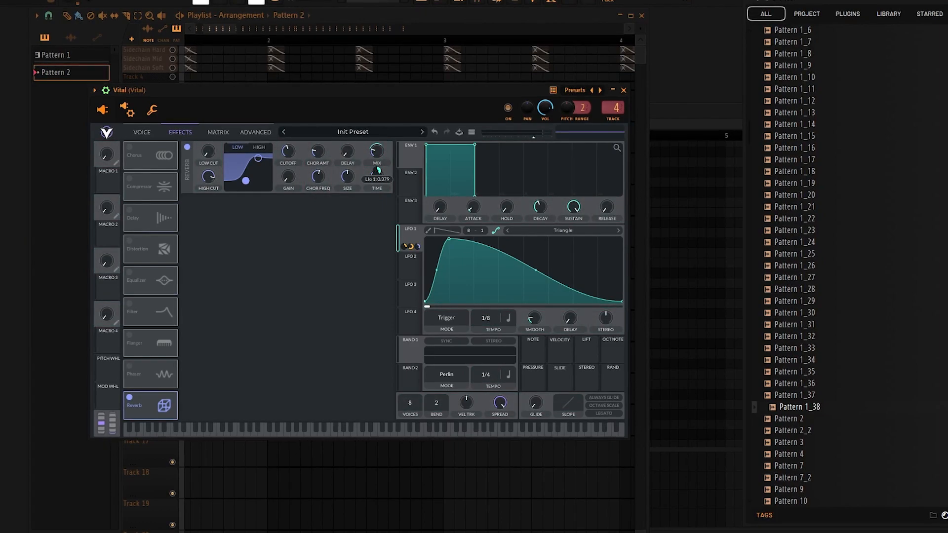
mouse_move(376, 155)
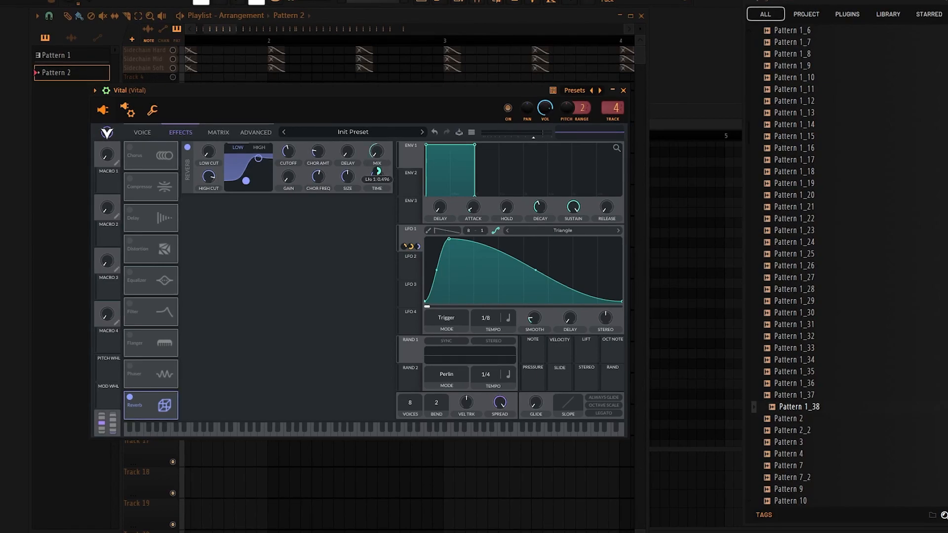
left_click_drag(378, 170, 379, 162)
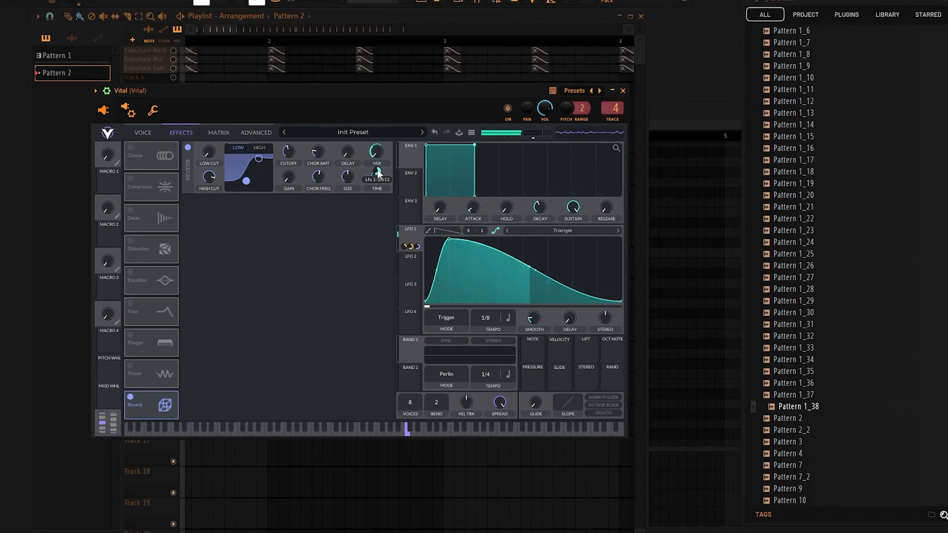
mouse_move(379, 175)
left_mouse_down()
mouse_move(385, 152)
mouse_move(386, 169)
mouse_move(384, 161)
left_mouse_up()
left_click_drag(345, 96, 335, 99)
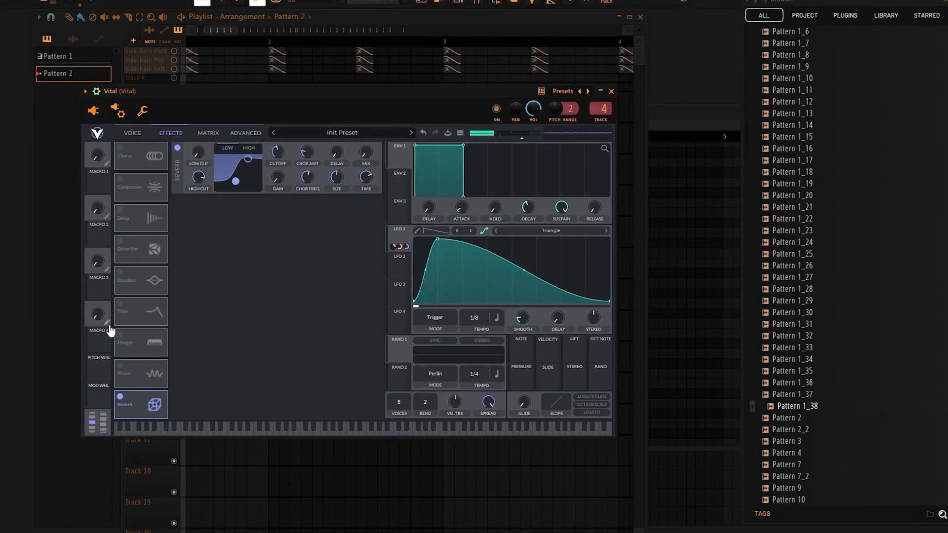
Enable the Equalizer, switch its middle band to a notch and adjust the notch's cutoff and gain.
left_click(121, 273)
left_click(237, 150)
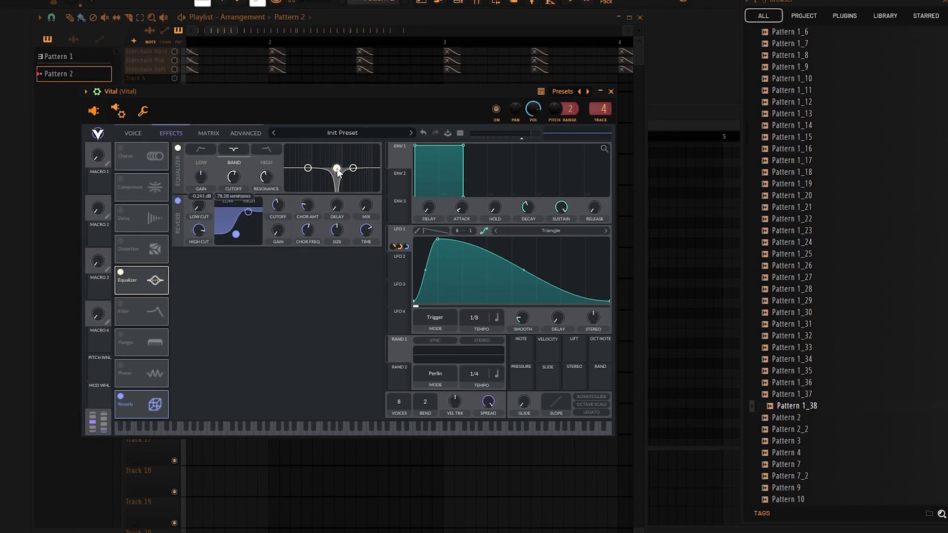
left_click_drag(337, 168, 337, 173)
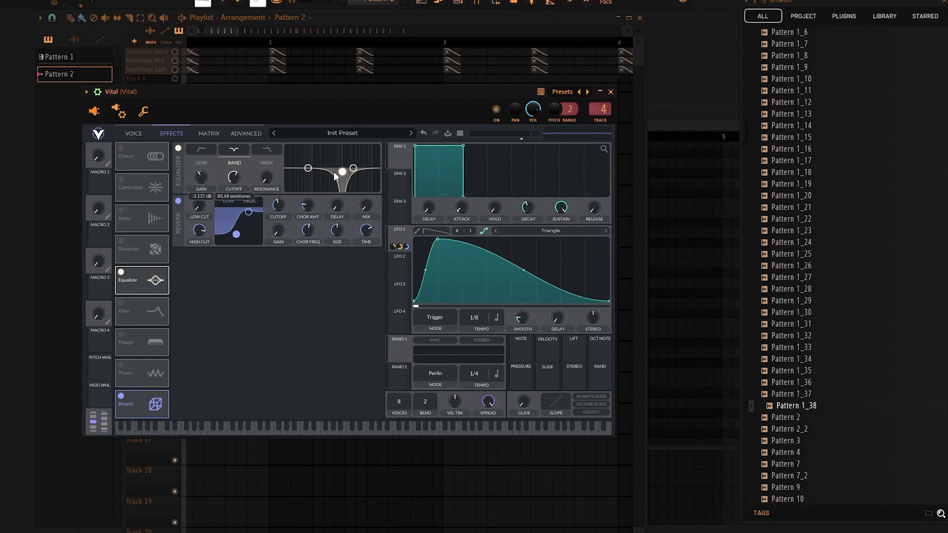
Assign LFO 2 to the equalizer band's cutoff as bipolar modulation and set that cutoff to about 68 semitones.
left_click(401, 257)
left_click_drag(398, 271, 236, 186)
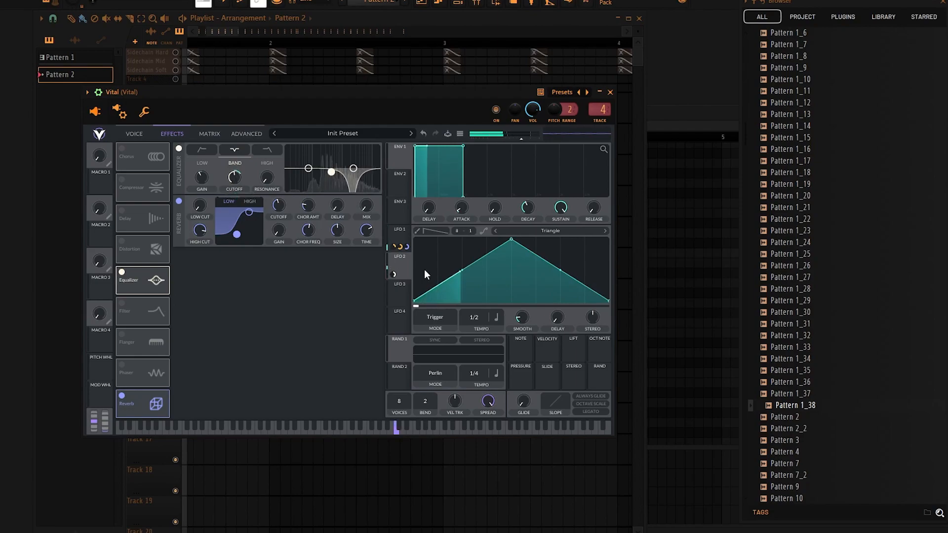
right_click(392, 275)
left_click(406, 295)
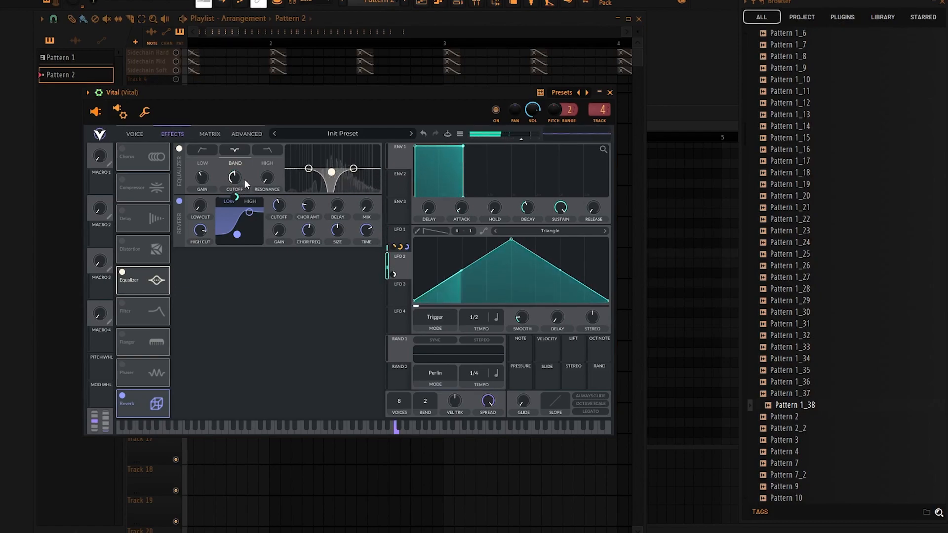
mouse_move(241, 179)
left_click_drag(236, 178, 236, 183)
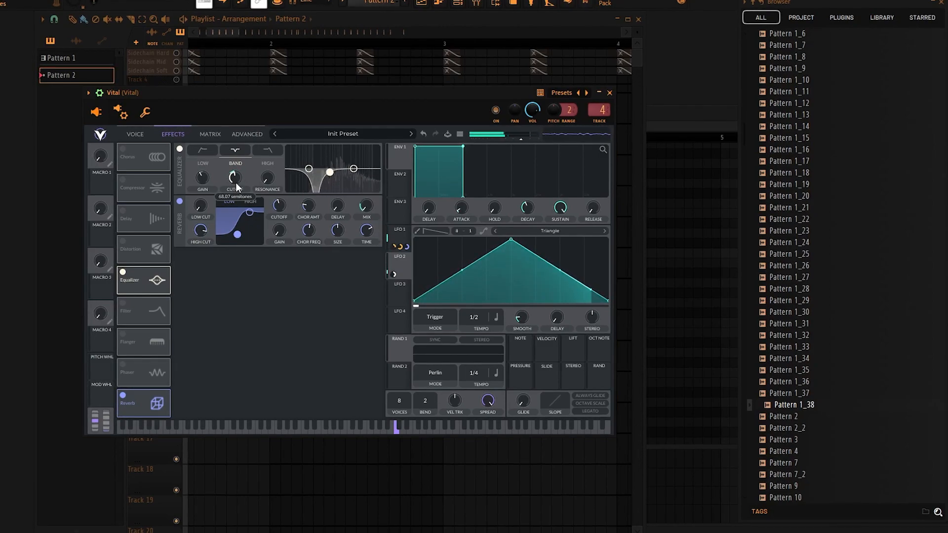
Enable the Distortion effect and set its filter to Post.
left_click(123, 242)
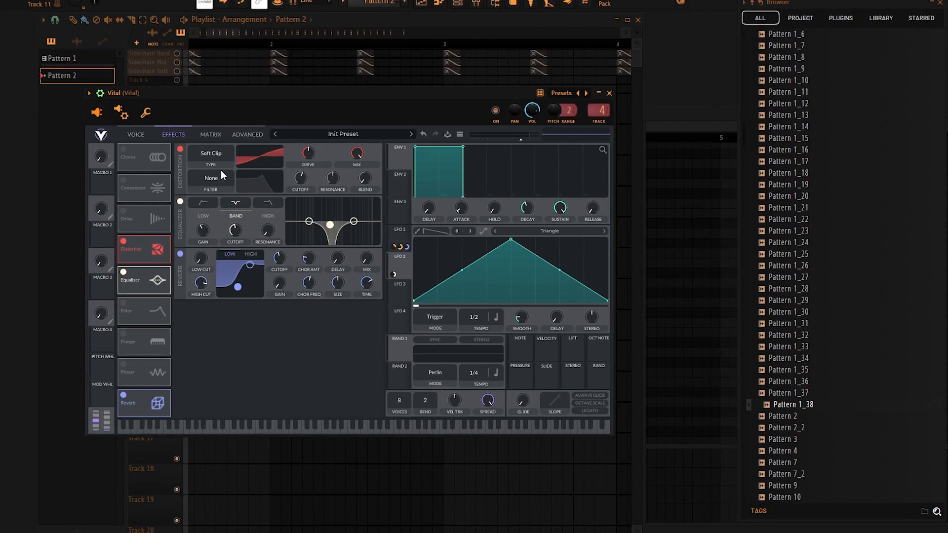
left_click(214, 181)
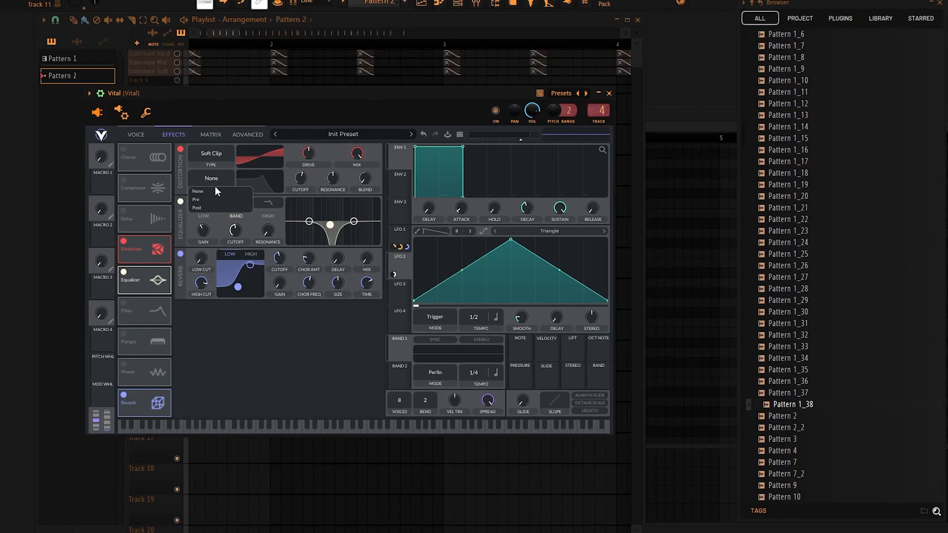
left_click(204, 207)
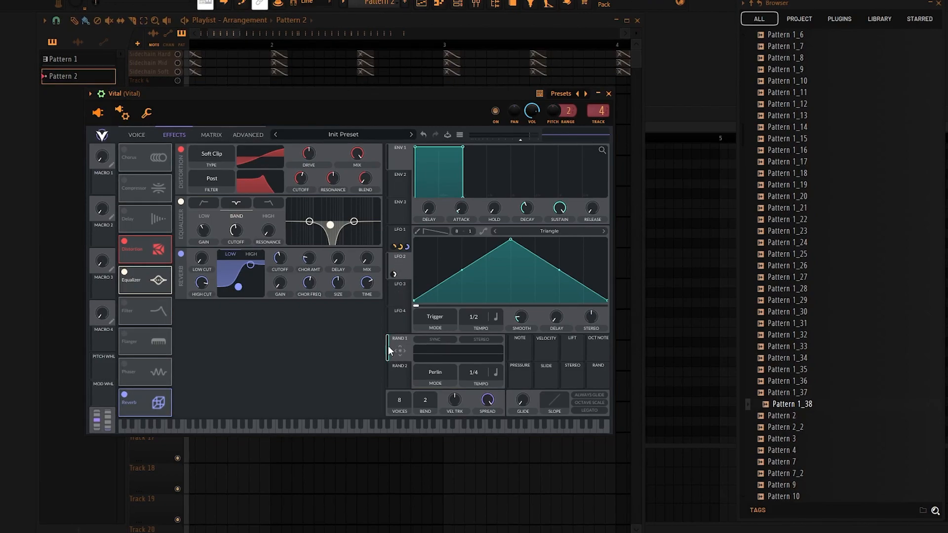
Modulate the distortion filter's cutoff with Random 1, lower that cutoff to about 41 semitones and adjust the modulation amount.
left_click_drag(390, 349, 304, 307)
left_click_drag(295, 190, 299, 181)
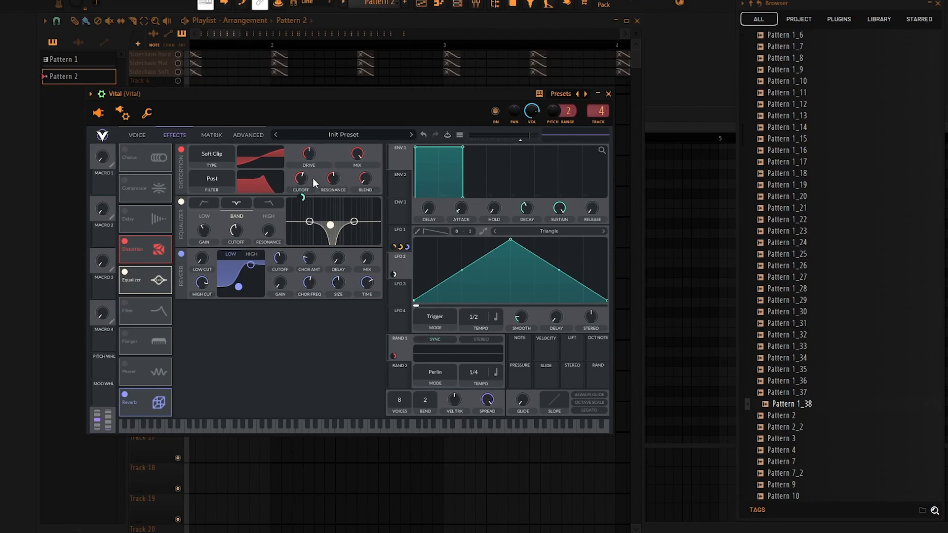
mouse_move(304, 181)
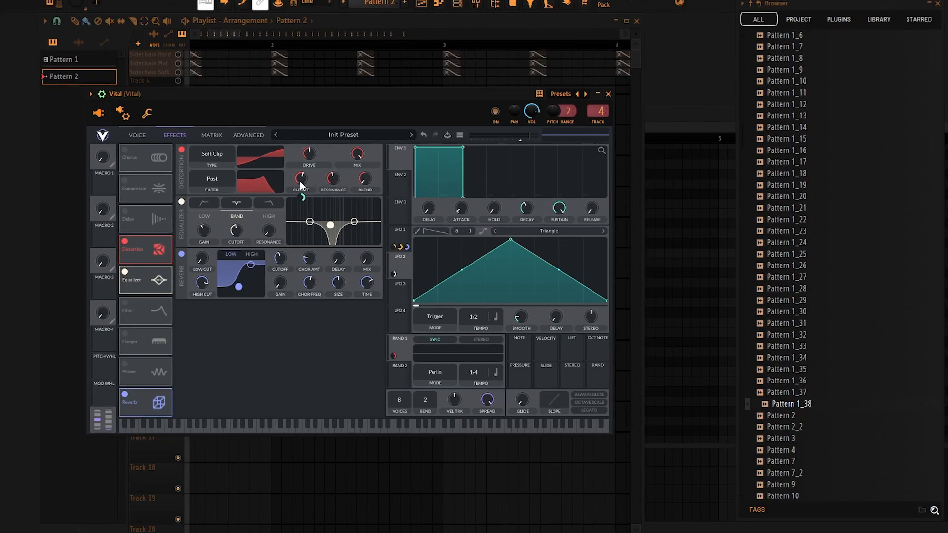
left_click_drag(303, 197, 296, 185)
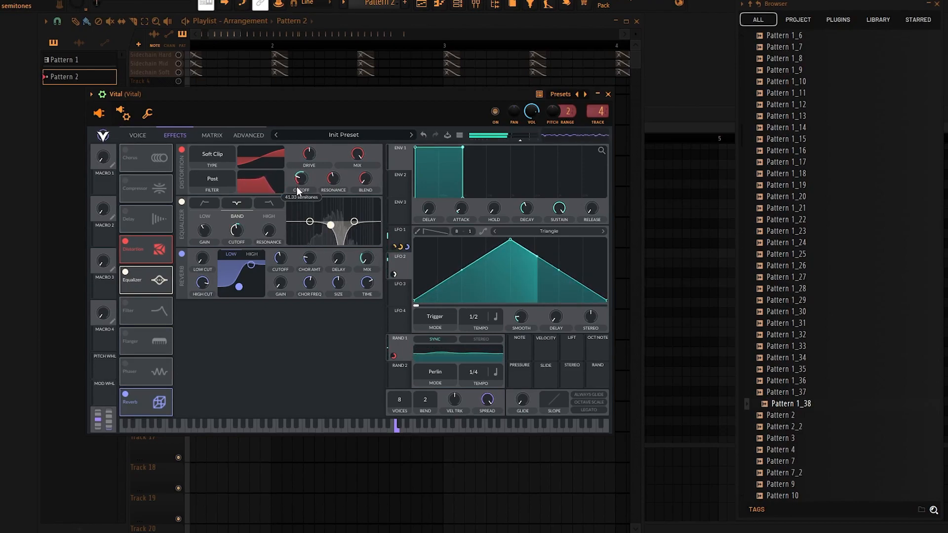
mouse_move(299, 199)
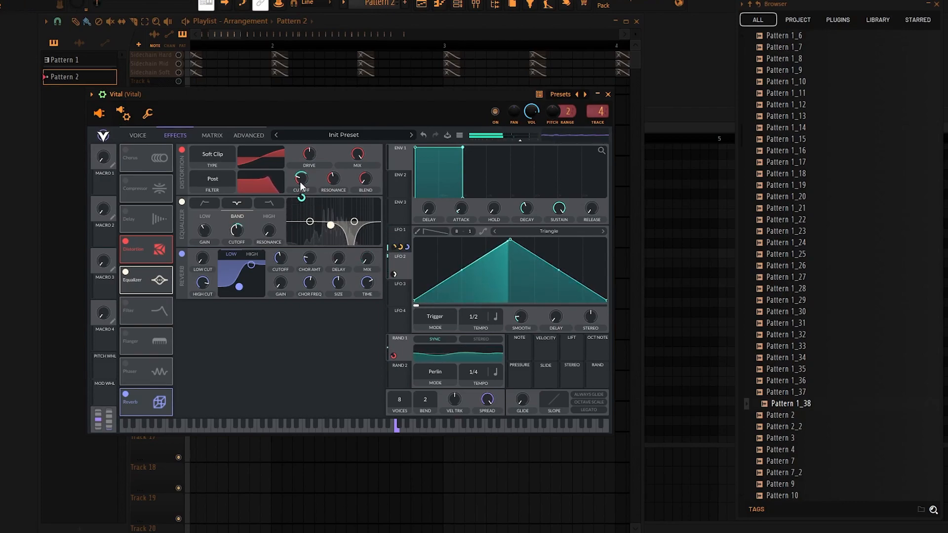
mouse_move(302, 180)
mouse_move(300, 198)
left_mouse_down()
mouse_move(309, 161)
mouse_move(303, 197)
mouse_move(305, 180)
left_mouse_up()
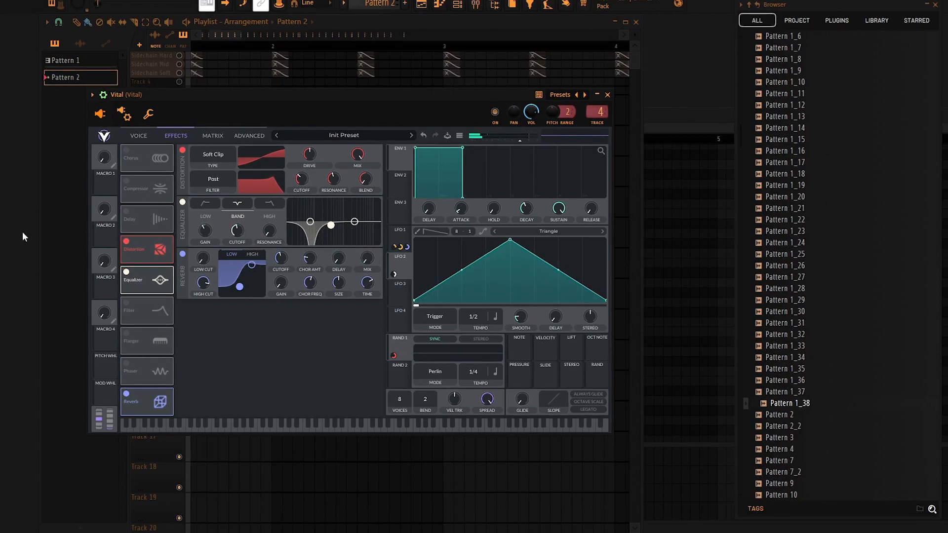
Enable the Delay effect, set it to Ping Pong mode and raise its mix.
left_click(127, 213)
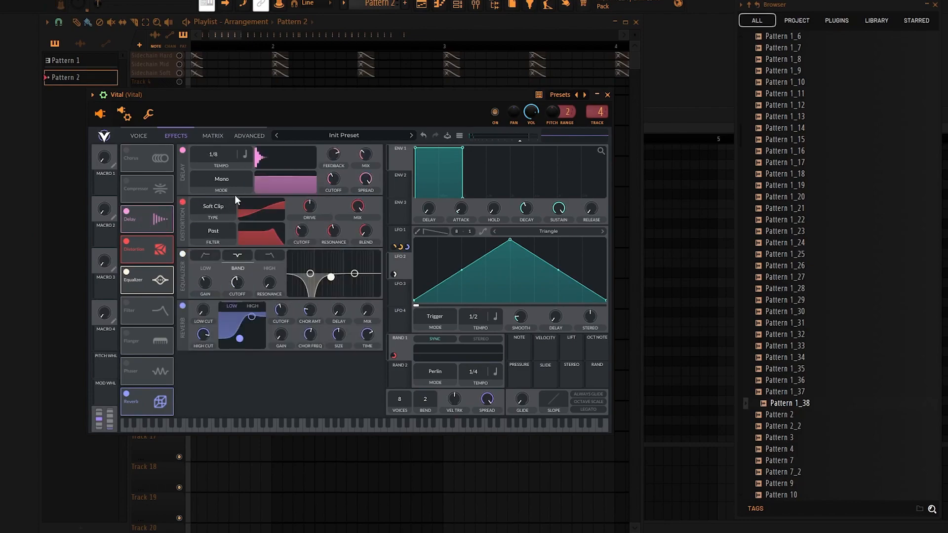
left_click(224, 180)
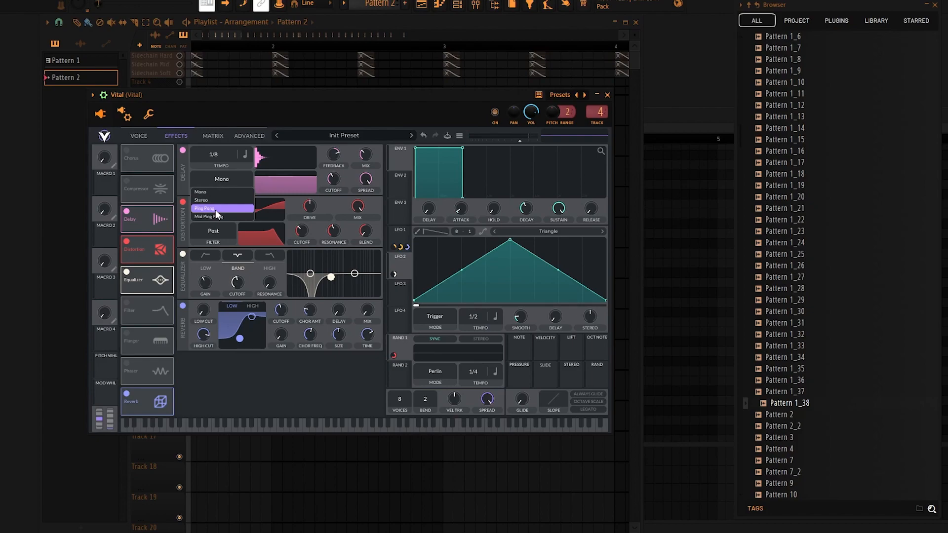
left_click_drag(250, 94, 233, 96)
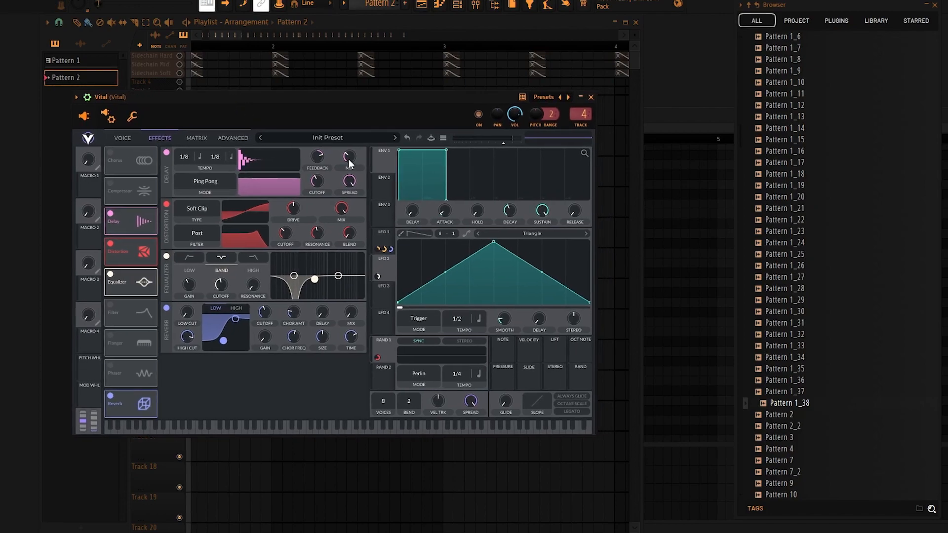
left_click_drag(348, 157, 354, 143)
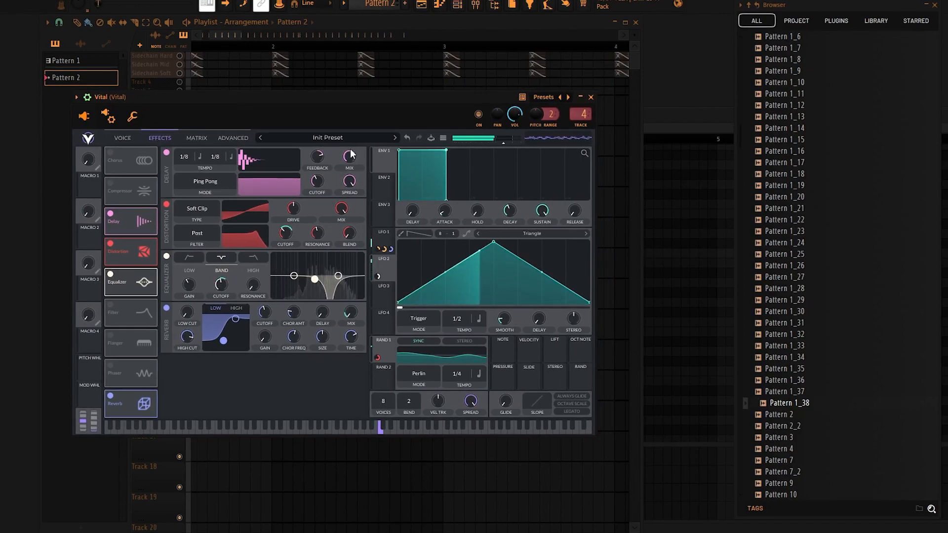
Raise the delay filter's cutoff to about 136 and reduce its spread so that the lows are cut.
left_click_drag(317, 178, 324, 142)
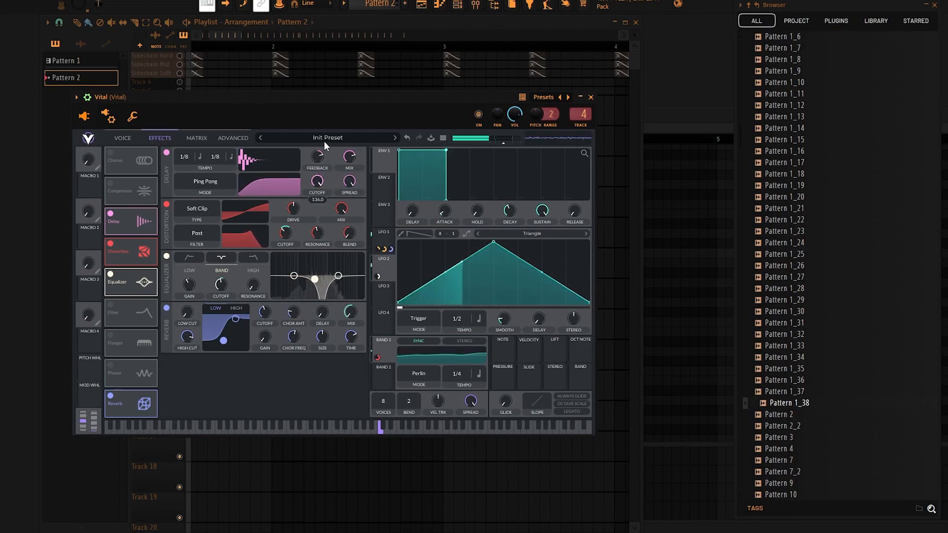
left_click_drag(250, 186, 277, 194)
left_click_drag(352, 183, 352, 136)
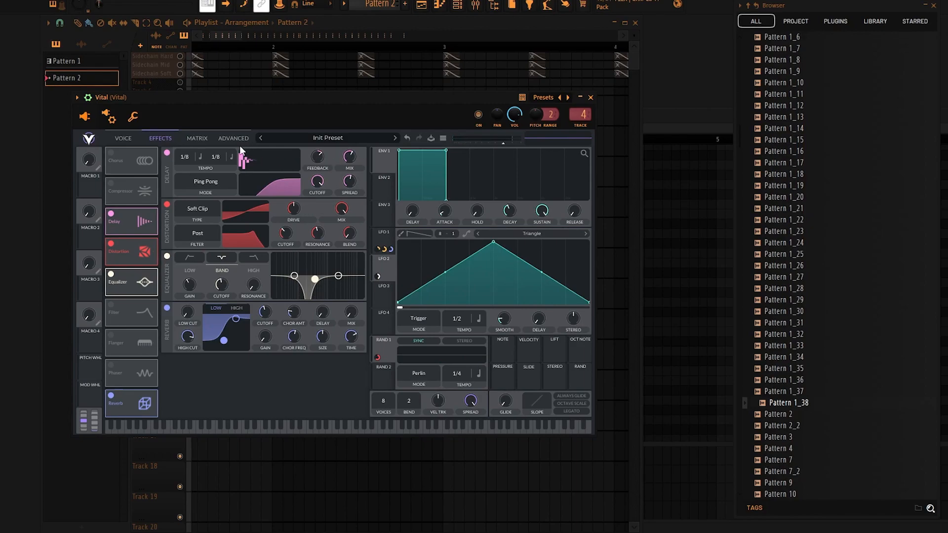
Enable the Chorus effect with 8 voices, assign Macro 1 to its mix and try out the macro.
left_click_drag(165, 107, 274, 111)
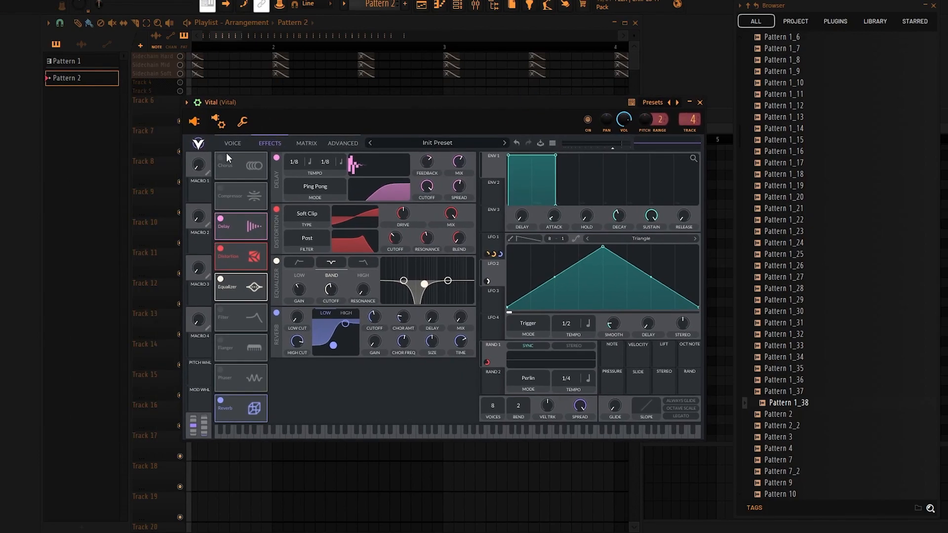
left_click(221, 159)
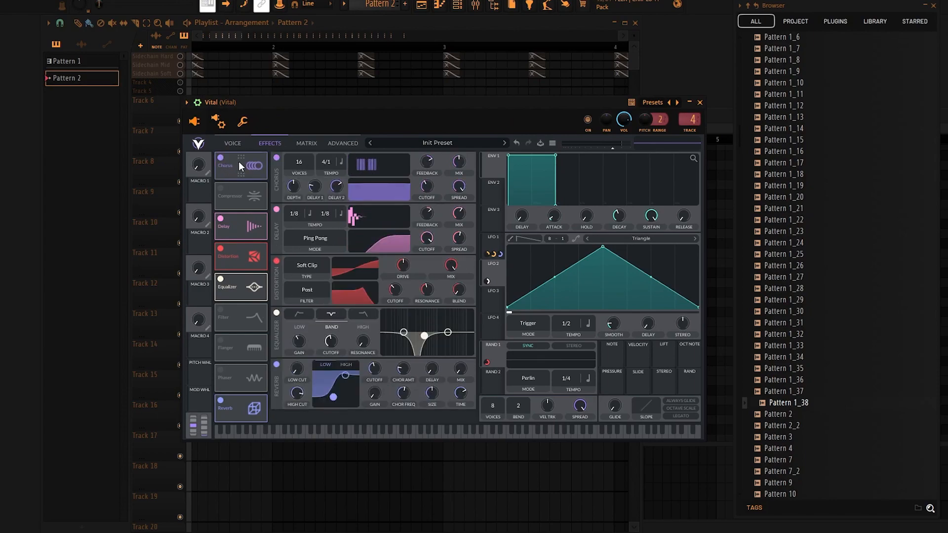
left_click_drag(302, 161, 299, 203)
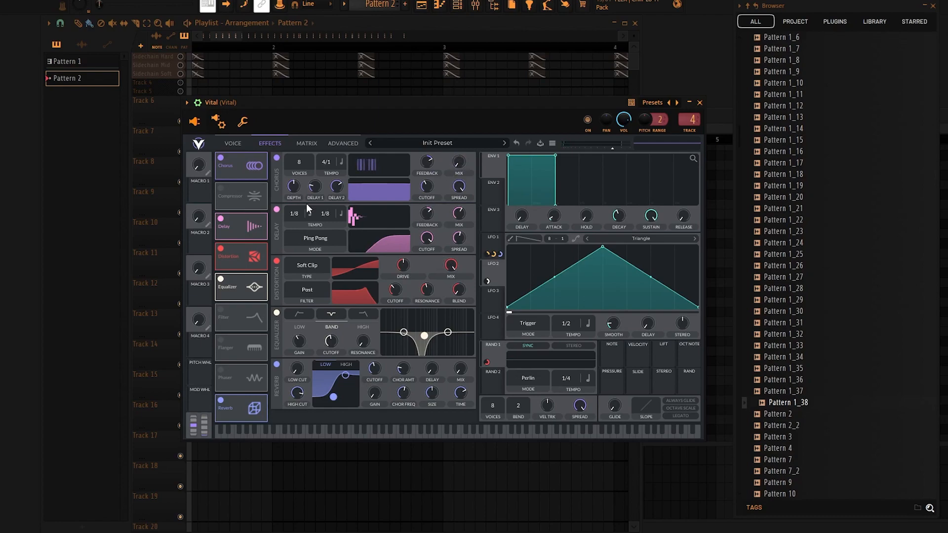
left_click_drag(200, 193, 459, 162)
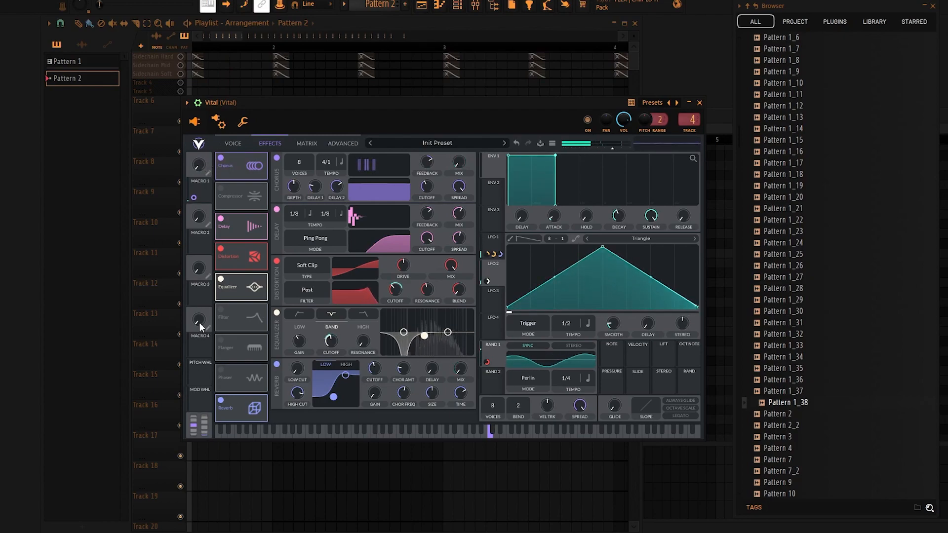
left_click_drag(198, 159, 212, 40)
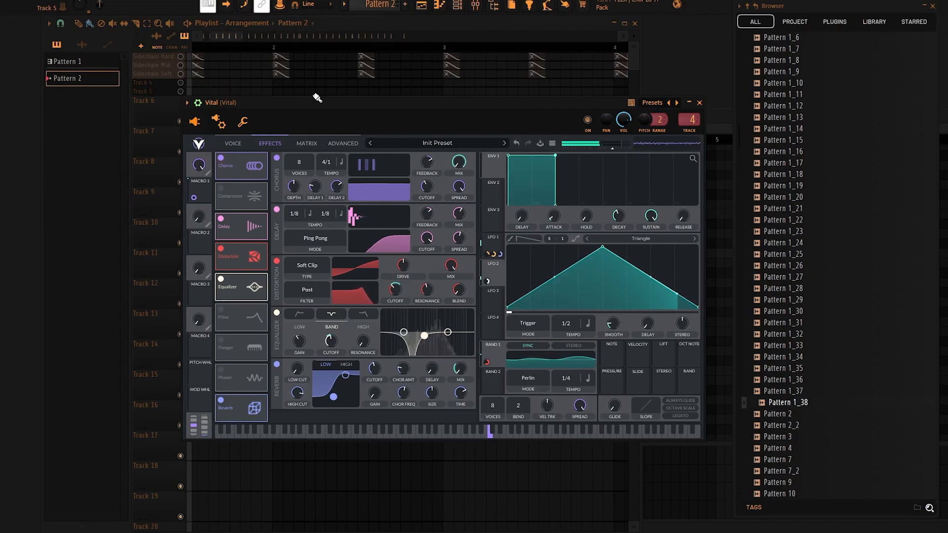
left_click_drag(426, 186, 429, 161)
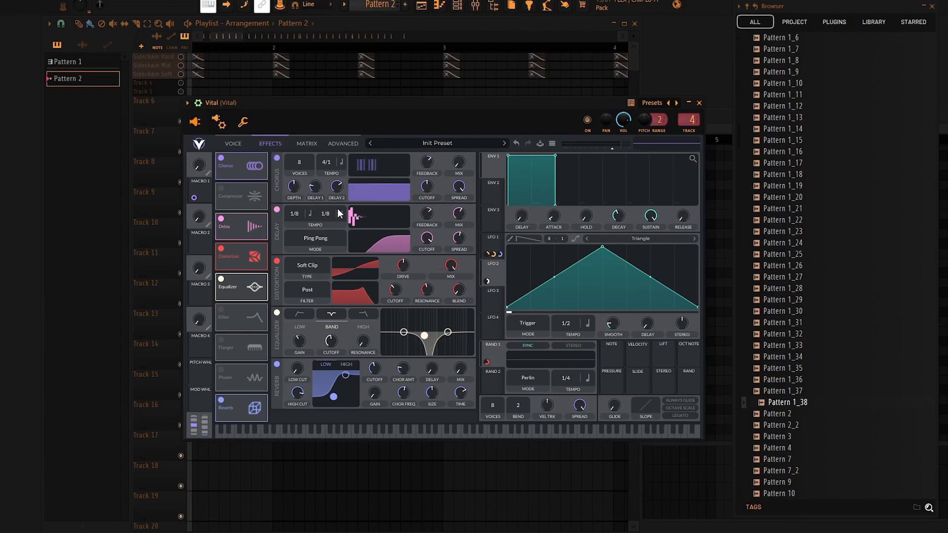
Assign Macro 2 to LFO 1's smooth and tempo, with the tempo modulation amount set to -2, and test the macros.
left_click(491, 245)
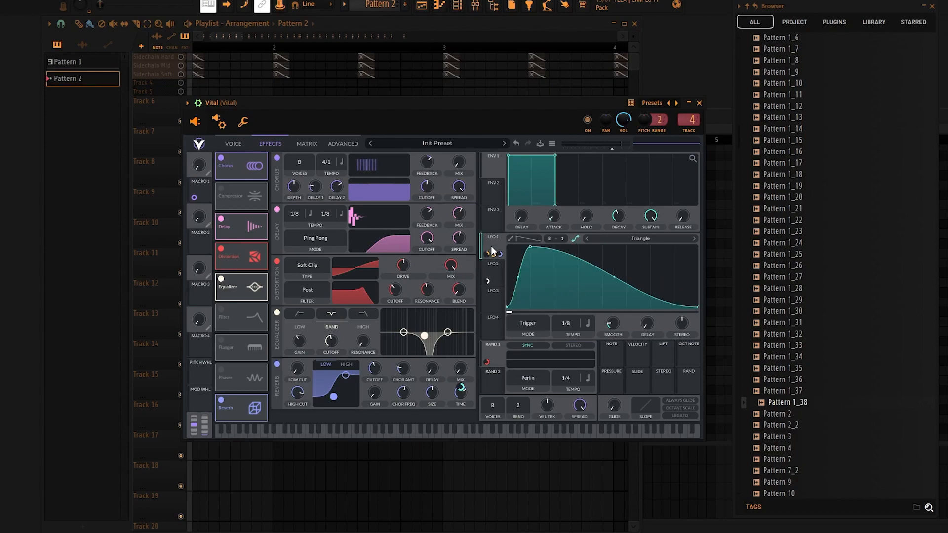
left_click_drag(221, 240, 615, 329)
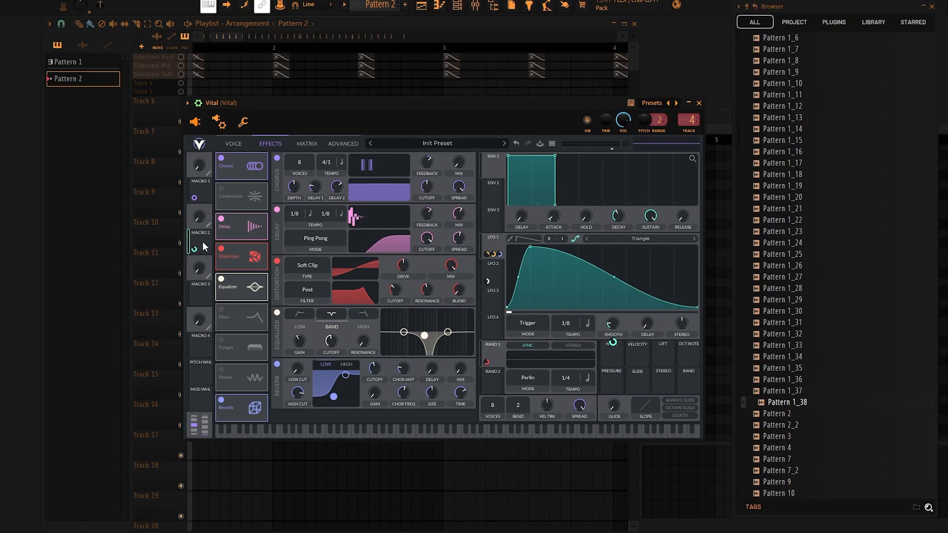
left_click_drag(203, 242, 564, 357)
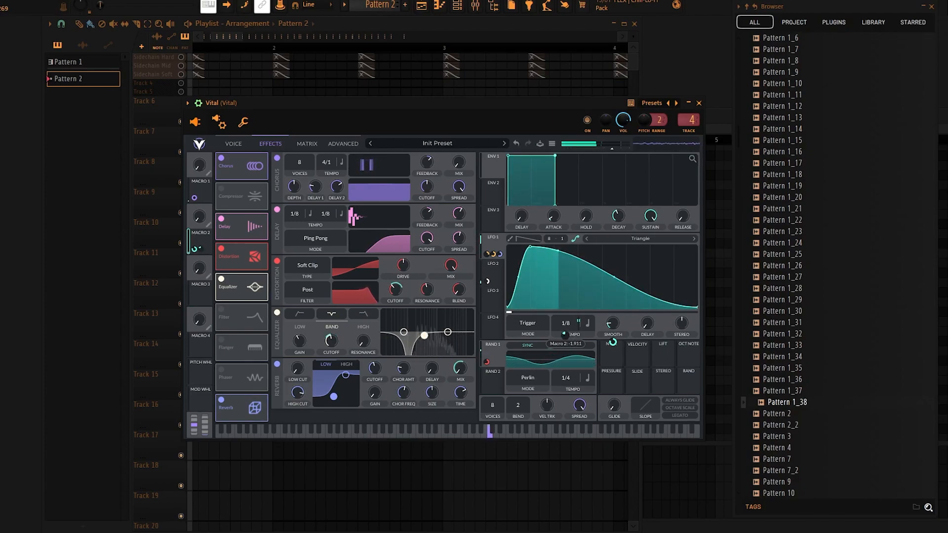
right_click(564, 335)
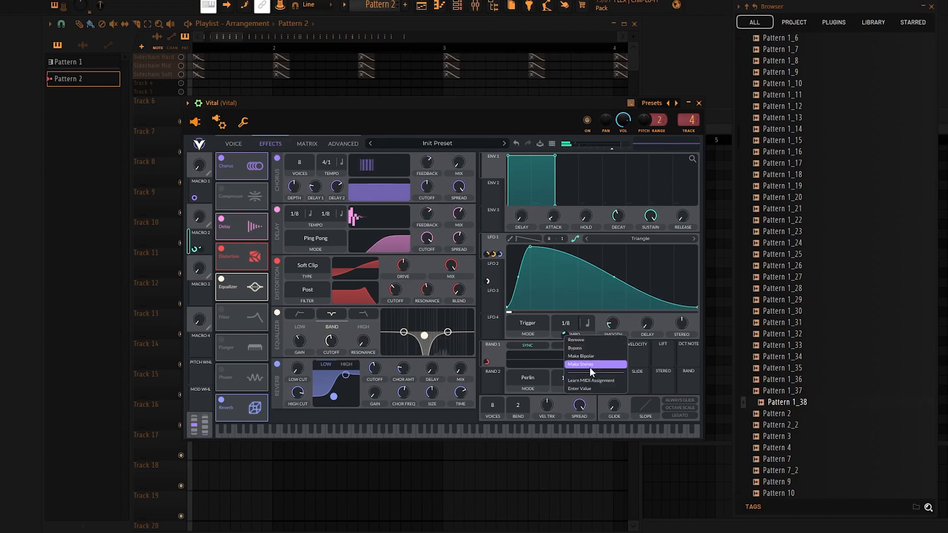
left_click(591, 388)
type("-2")
key("Return")
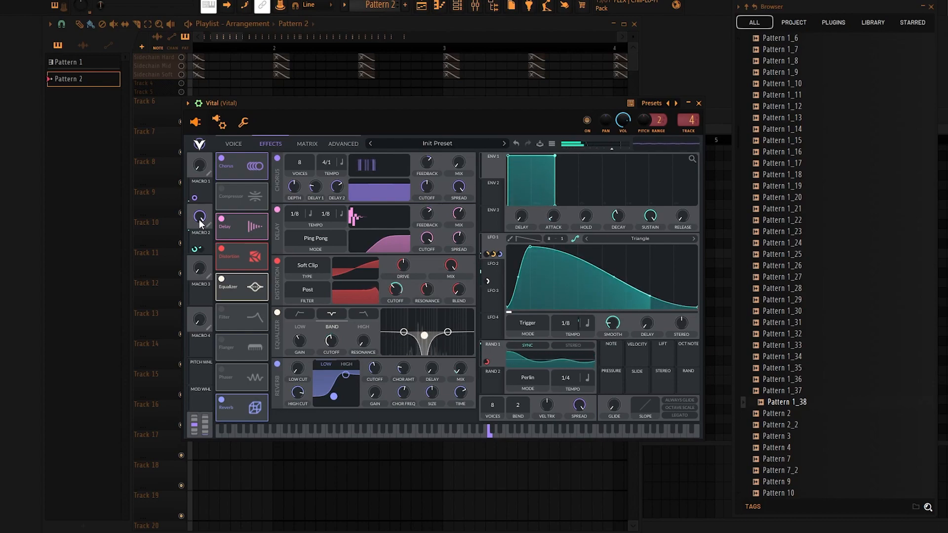
left_click_drag(203, 171, 201, 142)
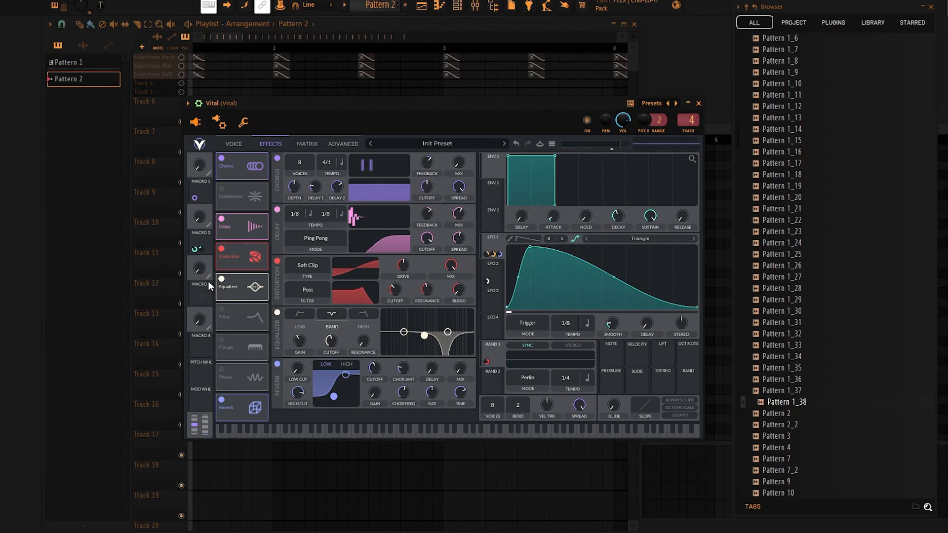
Assign Macro 3 to the reverb mix.
left_click_drag(198, 298, 385, 305)
left_click_drag(264, 308, 460, 369)
Enable the Compressor in Multiband mode and move it ahead of the Chorus in the effects chain.
left_click(221, 189)
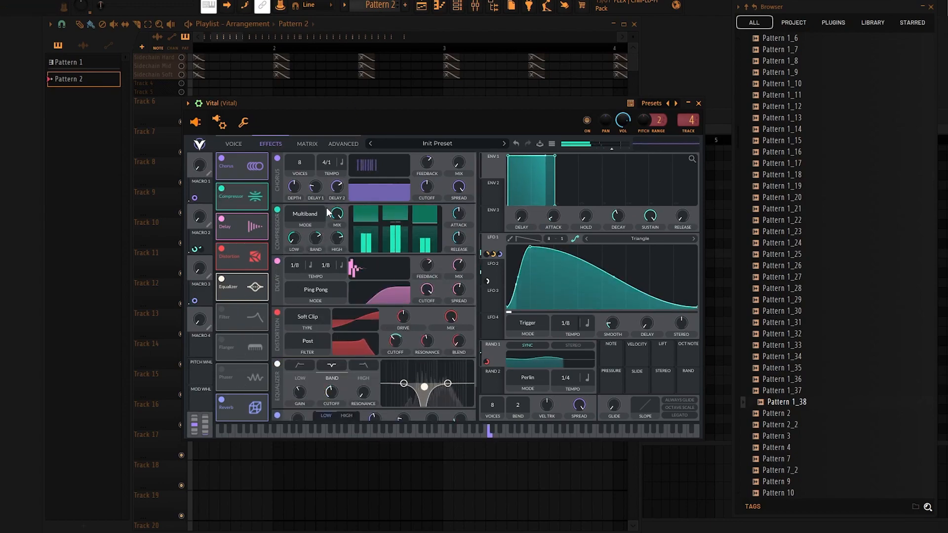
left_click_drag(232, 206, 252, 163)
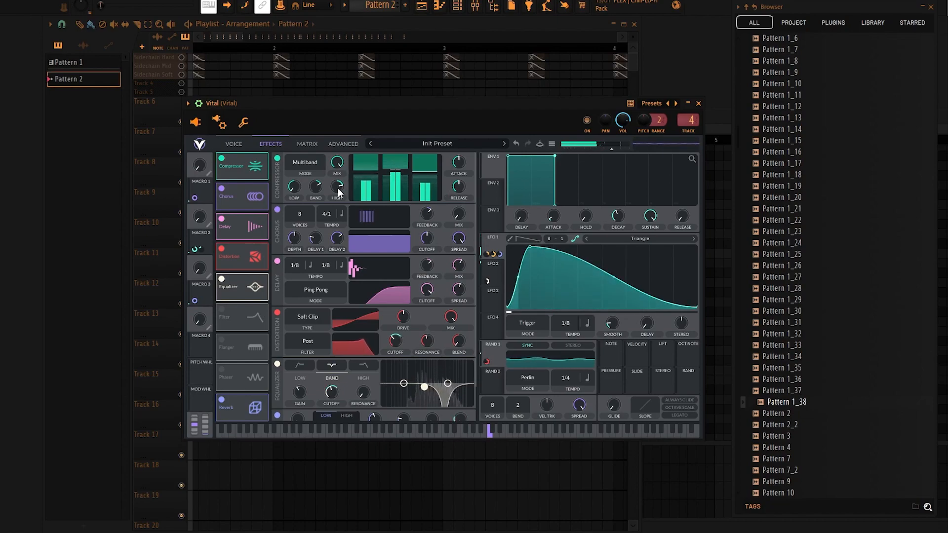
scroll(373, 348, "down", 2)
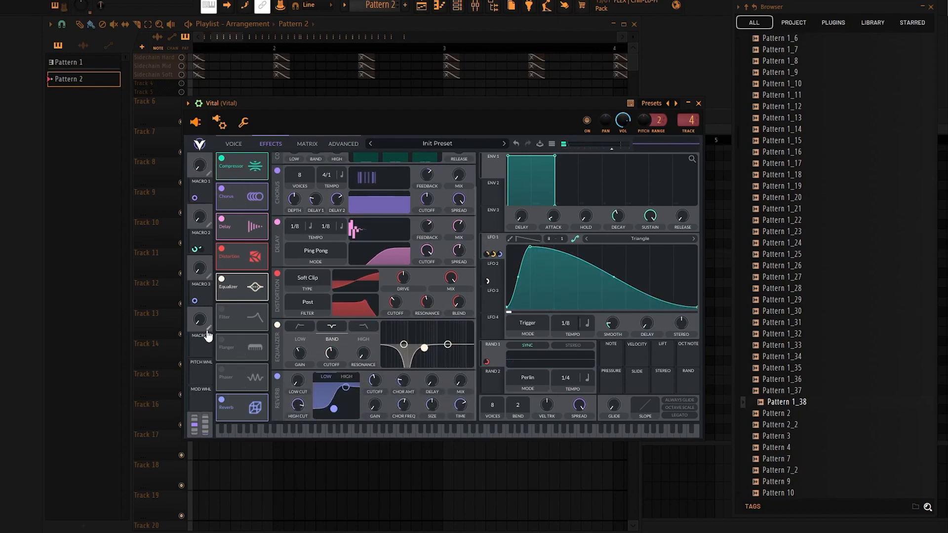
Assign Macro 3 to Filter 1's resonance and, with a negative amount, to its cutoff.
left_click(234, 143)
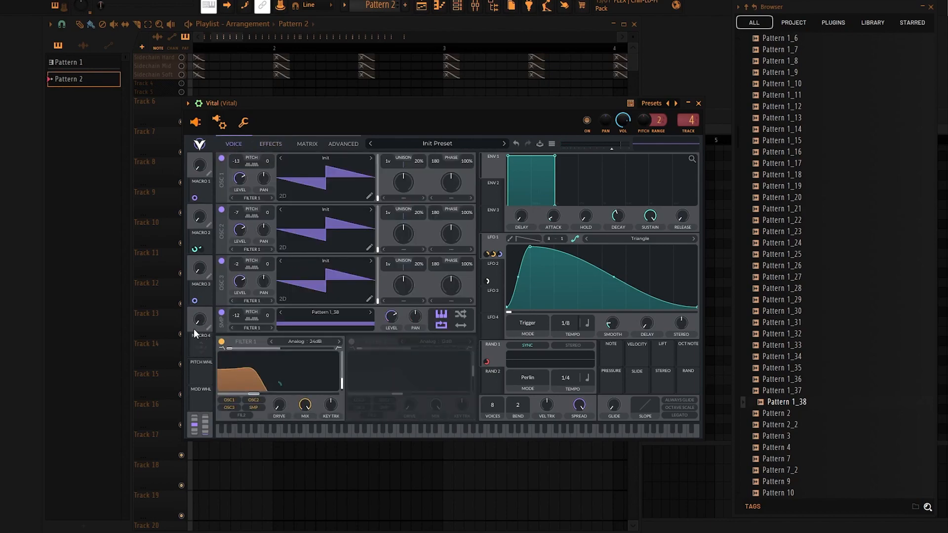
mouse_move(202, 259)
left_mouse_down()
mouse_move(200, 270)
mouse_move(214, 222)
mouse_move(212, 248)
left_mouse_up()
left_click_drag(195, 300, 254, 392)
left_click_drag(253, 349, 333, 382)
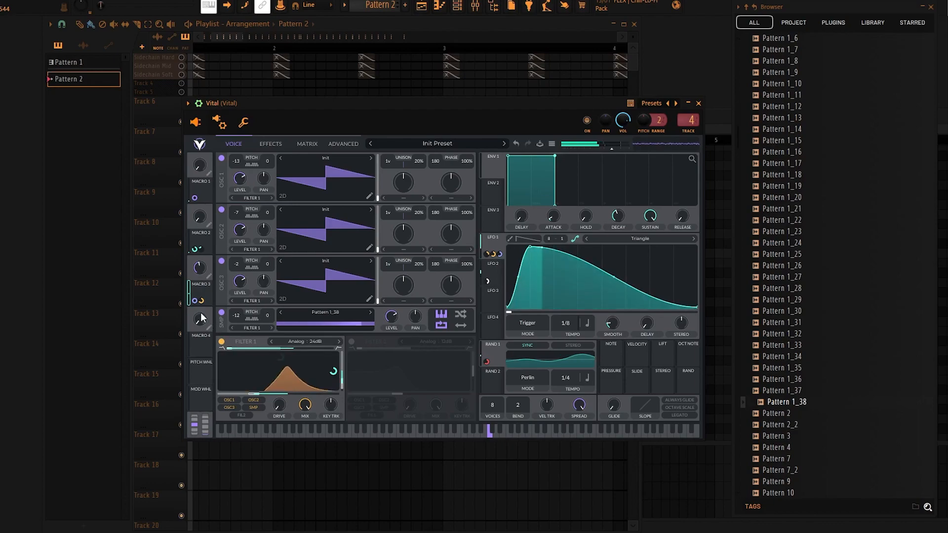
left_click_drag(199, 288, 279, 441)
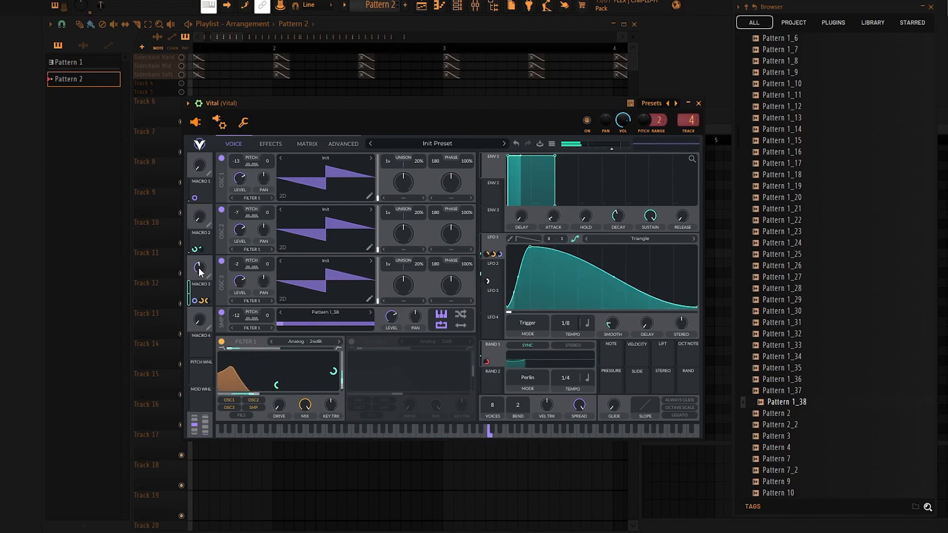
Fine-tune the amount of Macro 3's modulation on Filter 1's cutoff.
mouse_move(204, 302)
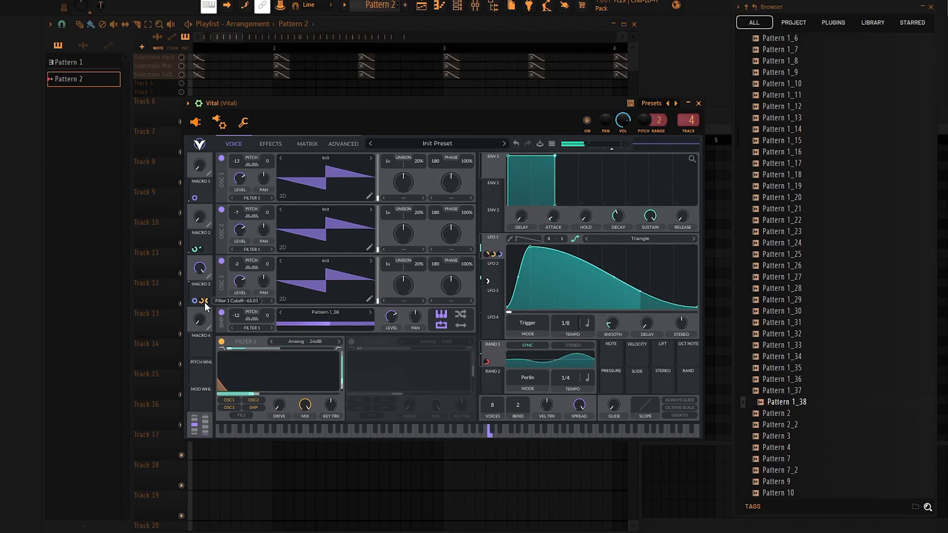
mouse_move(276, 387)
left_click_drag(282, 386, 281, 379)
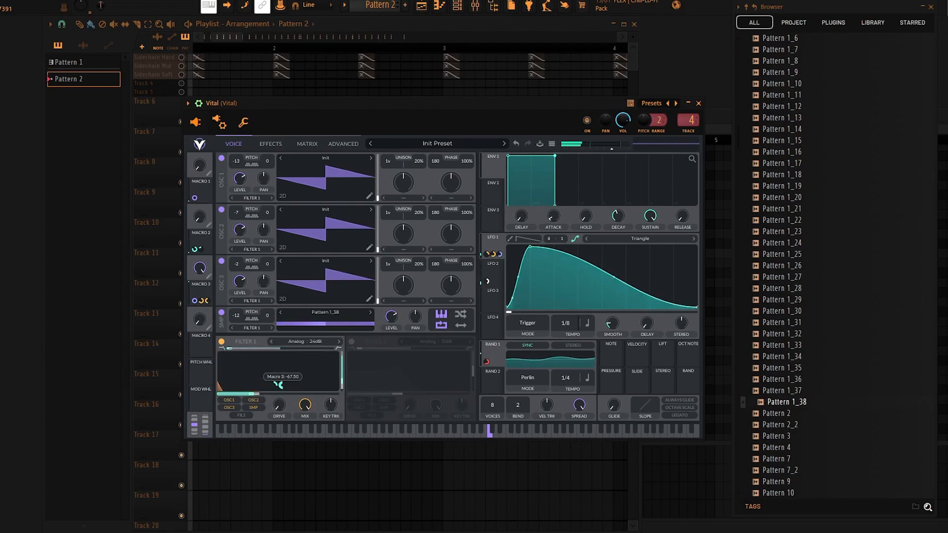
mouse_move(281, 385)
mouse_move(281, 383)
left_mouse_down()
mouse_move(281, 370)
mouse_move(334, 393)
mouse_move(282, 379)
mouse_move(283, 368)
mouse_move(282, 398)
left_mouse_up()
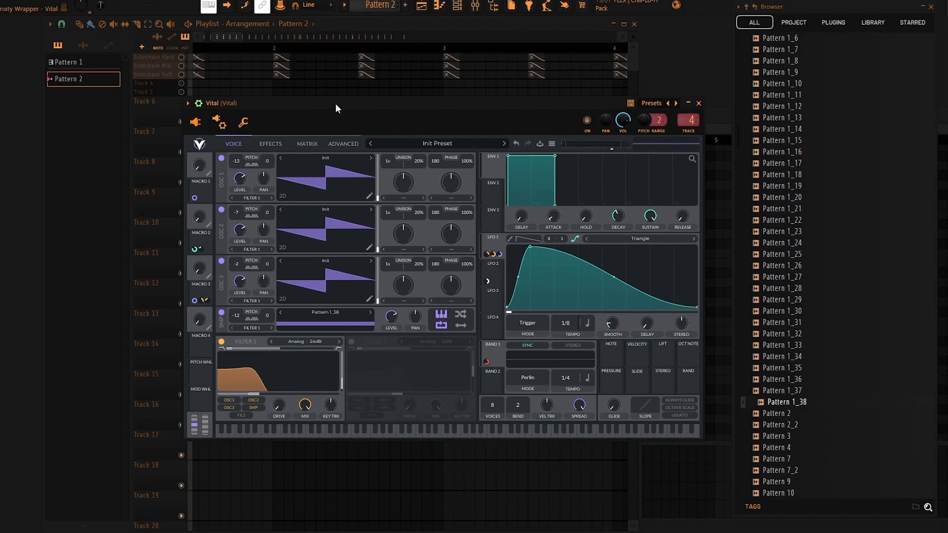
Place the FLO_BLU_02 drum loops V1 and V2 back to back on Track 8, starting at bar 1.
left_click_drag(336, 102, 350, 114)
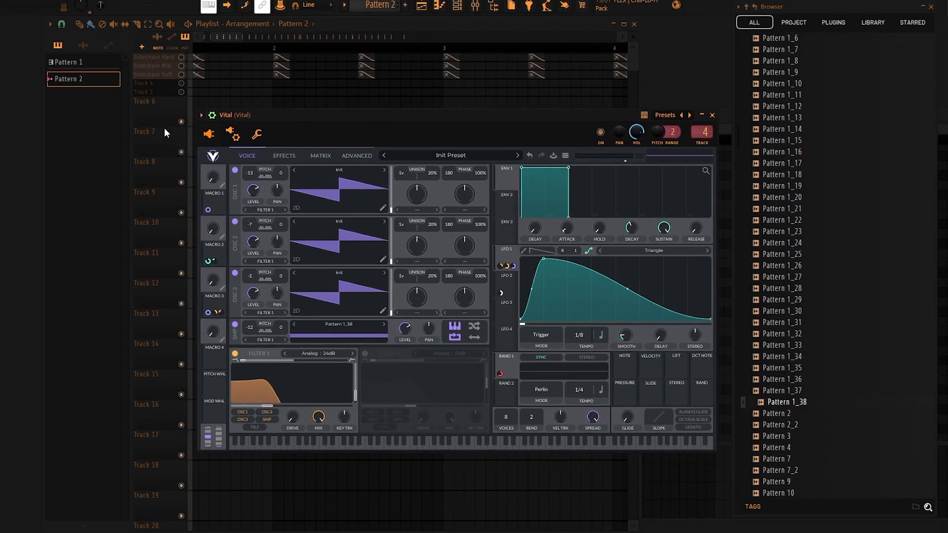
left_click(162, 126)
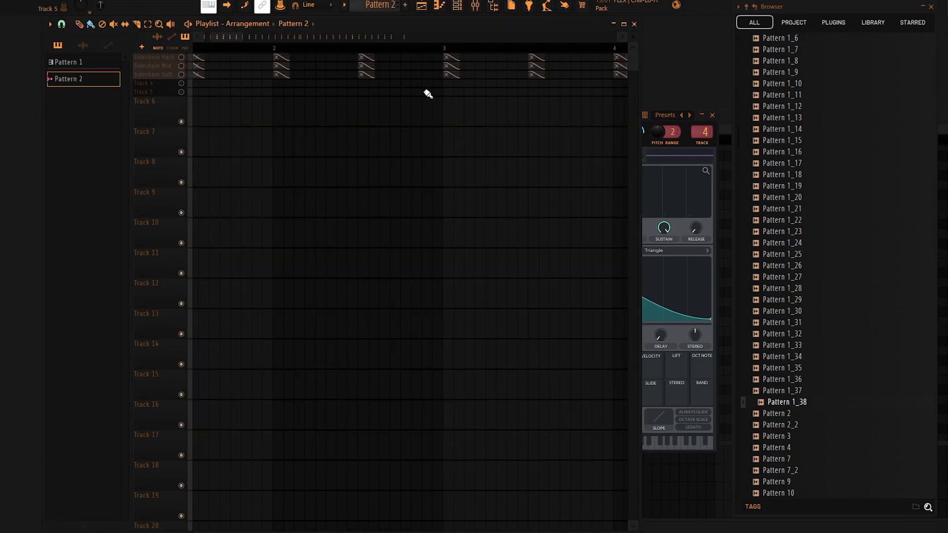
left_click(932, 6)
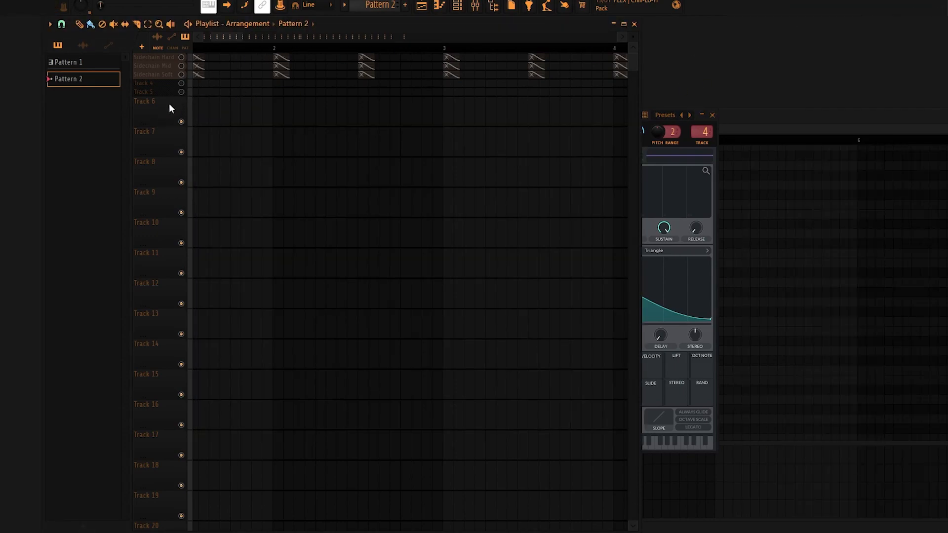
left_click(84, 45)
left_click_drag(85, 121, 291, 170)
scroll(296, 171, "down", 3)
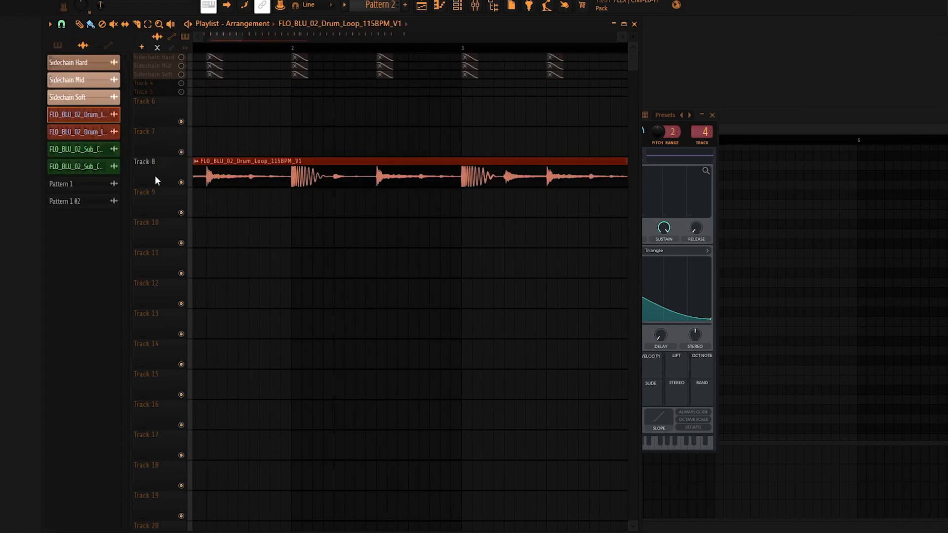
scroll(299, 172, "down", 3)
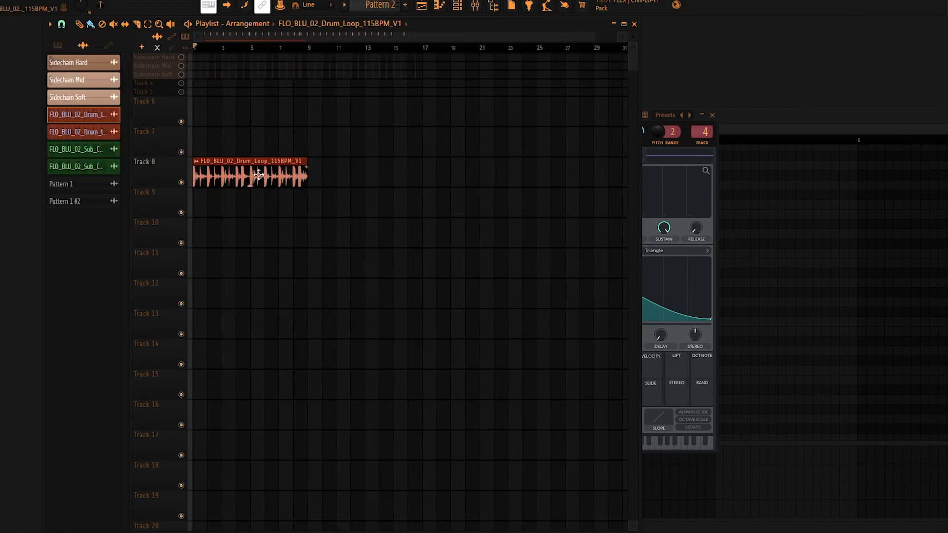
left_click_drag(88, 137, 328, 175)
scroll(334, 173, "up", 3)
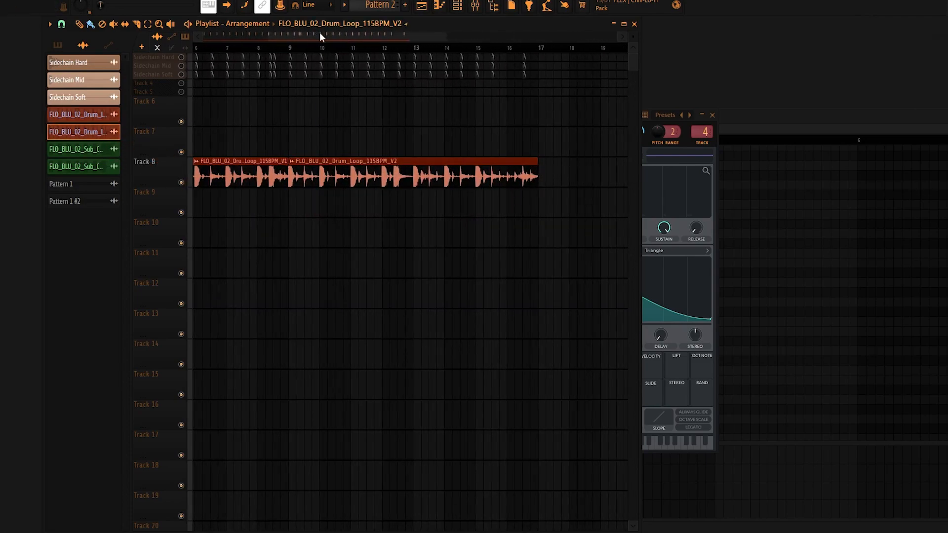
left_click_drag(322, 36, 236, 48)
scroll(245, 50, "down", 2)
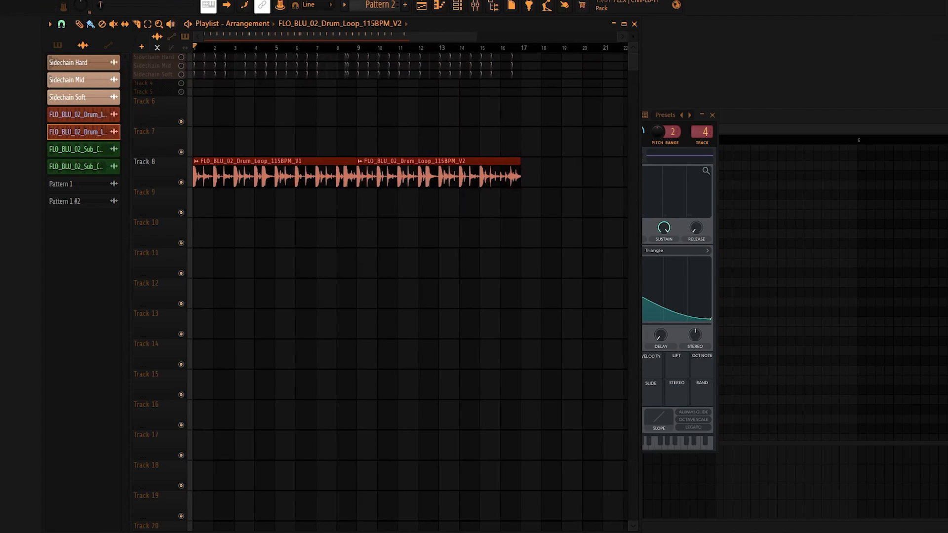
Place the FLO_BLU_02 Sub Cmin loops V1 and V2 on Track 9, aligned beneath the two drum loops.
left_click_drag(106, 152, 253, 199)
left_click_drag(98, 168, 380, 207)
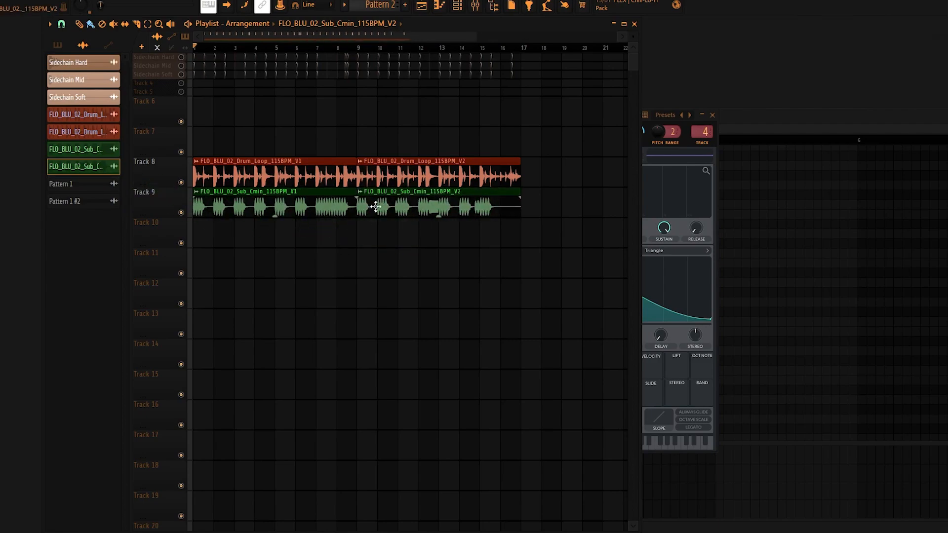
scroll(244, 191, "up", 2)
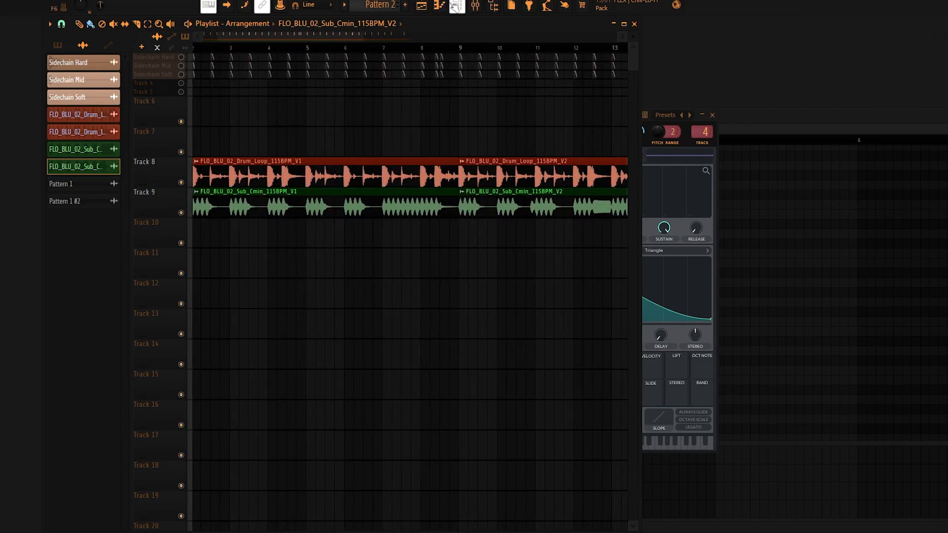
Open Vital's piano roll, audition E5 and D5, and add a two-bar D5 note at the start of Pattern 2.
left_click(456, 7)
left_click(345, 60)
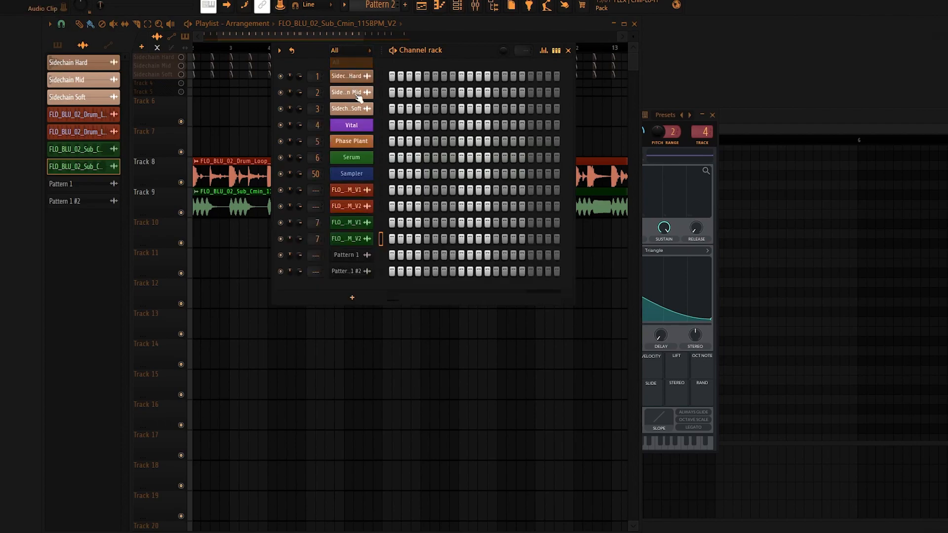
right_click(360, 127)
left_click(394, 126)
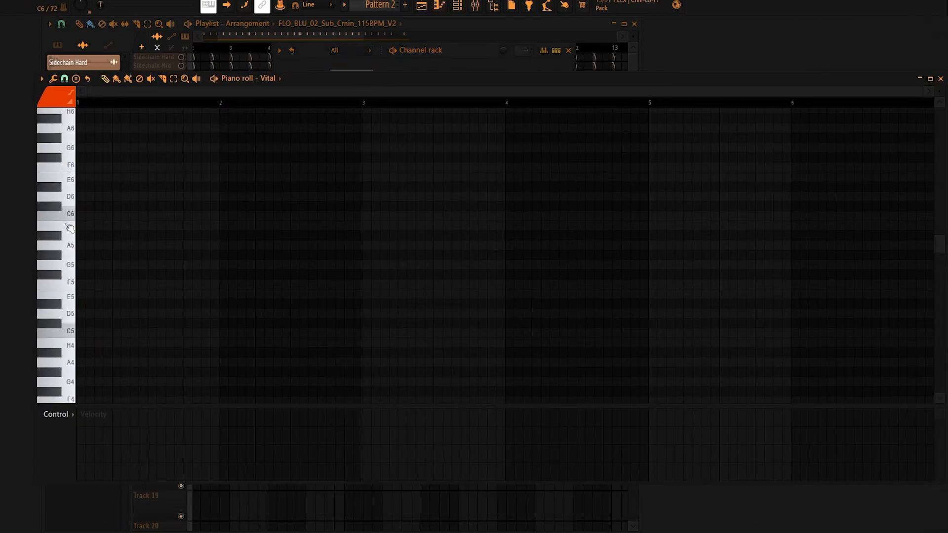
left_click(60, 298)
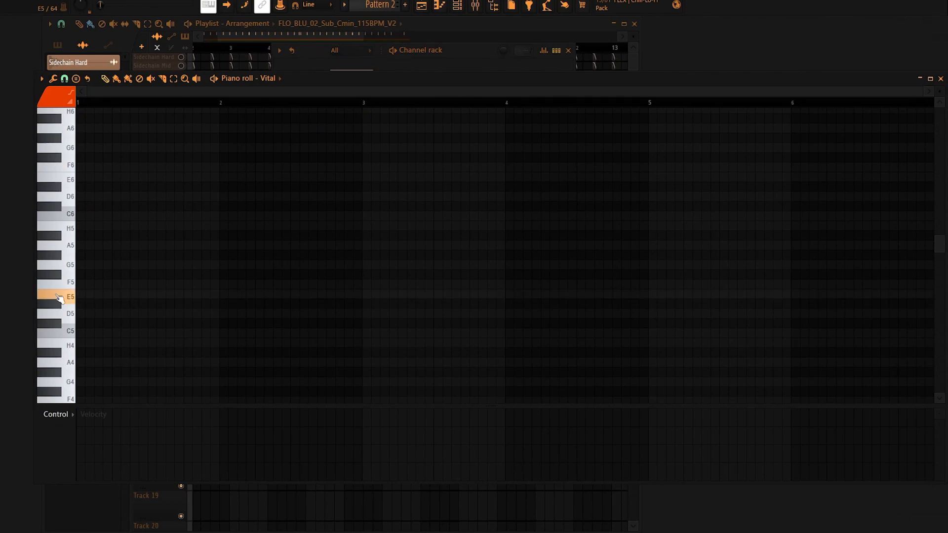
left_click(63, 316)
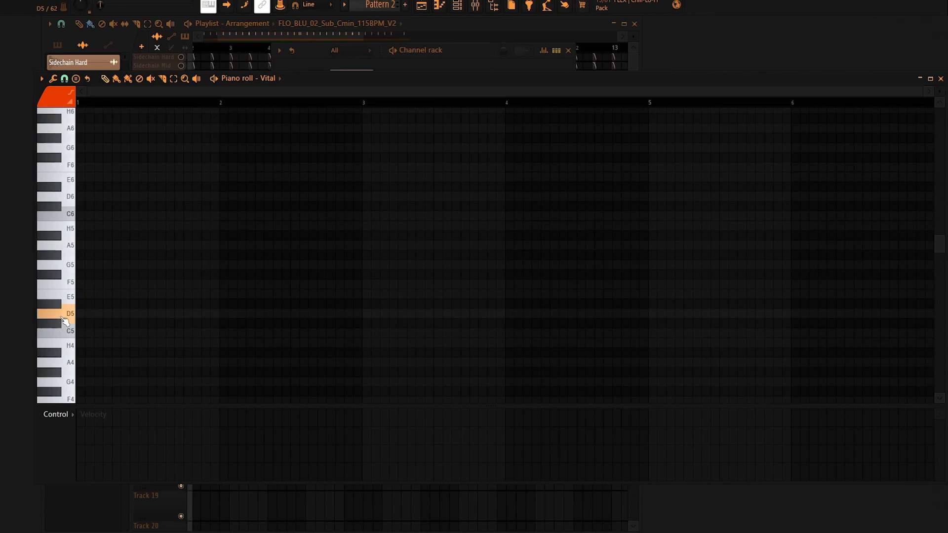
left_click(114, 313)
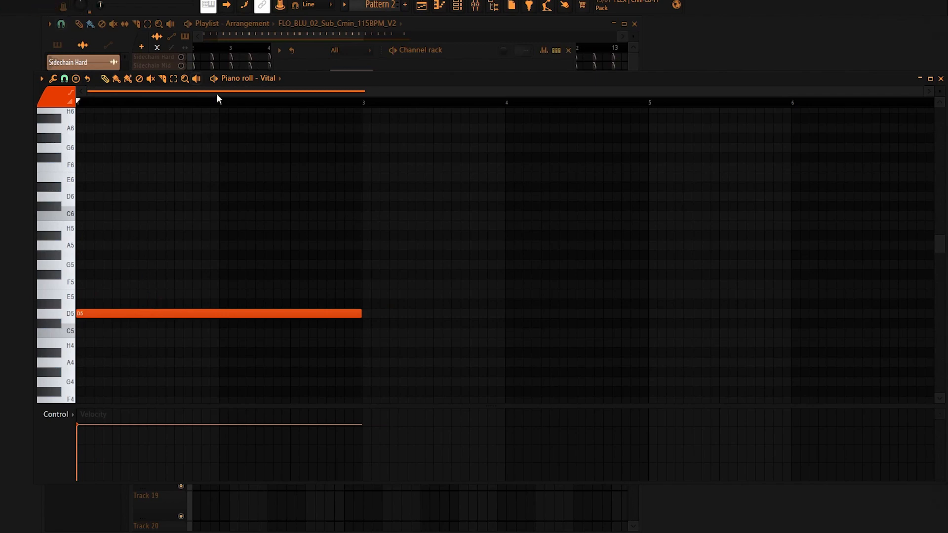
Move the piano roll aside and place Pattern 2 at bar 1 on Track 11 of the playlist.
left_click_drag(359, 86, 534, 153)
left_click(160, 256)
left_click(244, 262)
right_click(391, 273)
left_click(184, 36)
left_click(339, 264)
left_click_drag(386, 271, 204, 272)
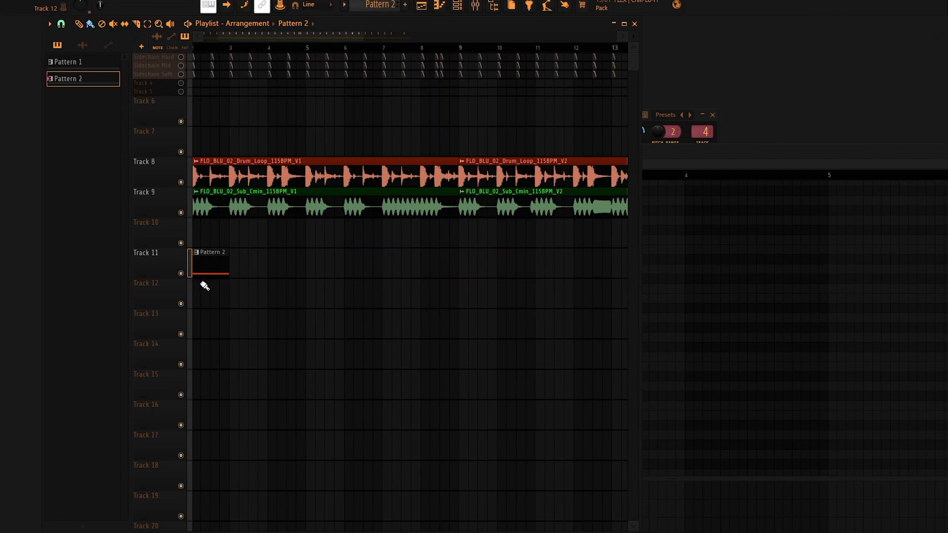
scroll(303, 45, "down", 3)
scroll(237, 265, "up", 3)
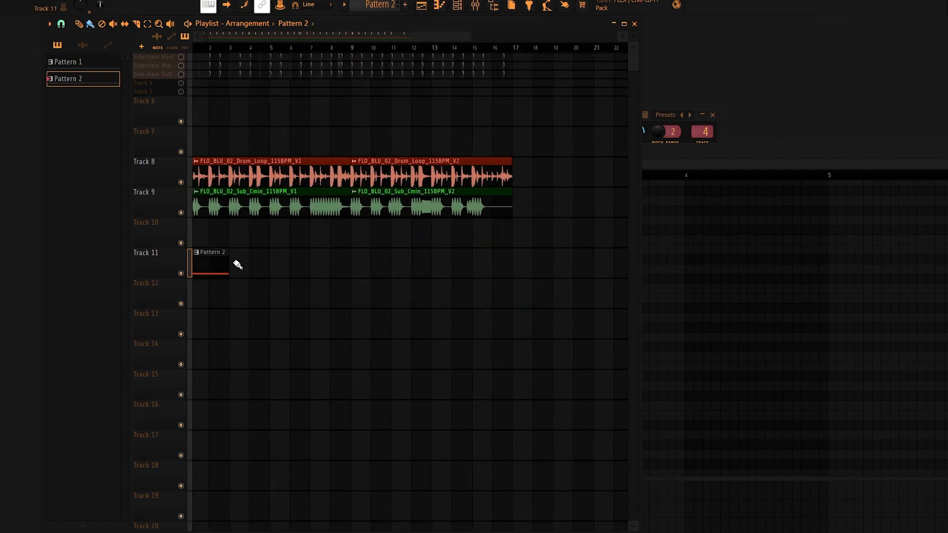
left_click(260, 273)
left_click_drag(260, 273, 242, 274)
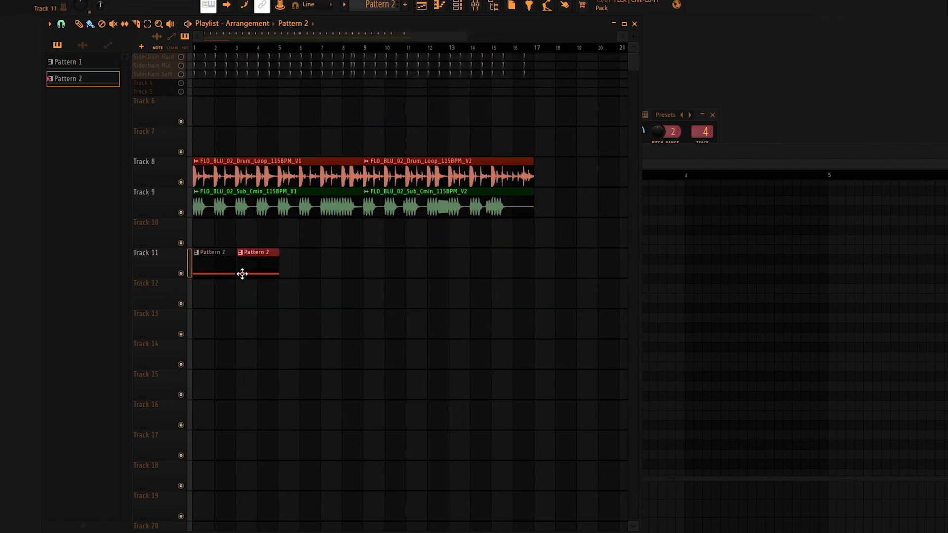
scroll(242, 274, "up", 4)
right_click(309, 266)
Check the time-stretching pitch setting of the sub loop V1 clip on Track 9 and close its settings.
left_click(302, 208)
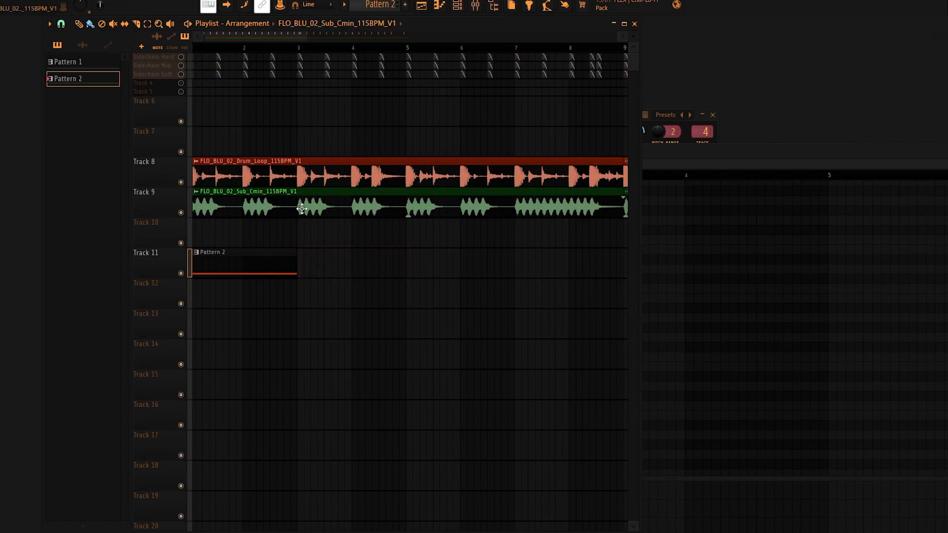
double_click(302, 209)
left_click_drag(120, 99, 457, 160)
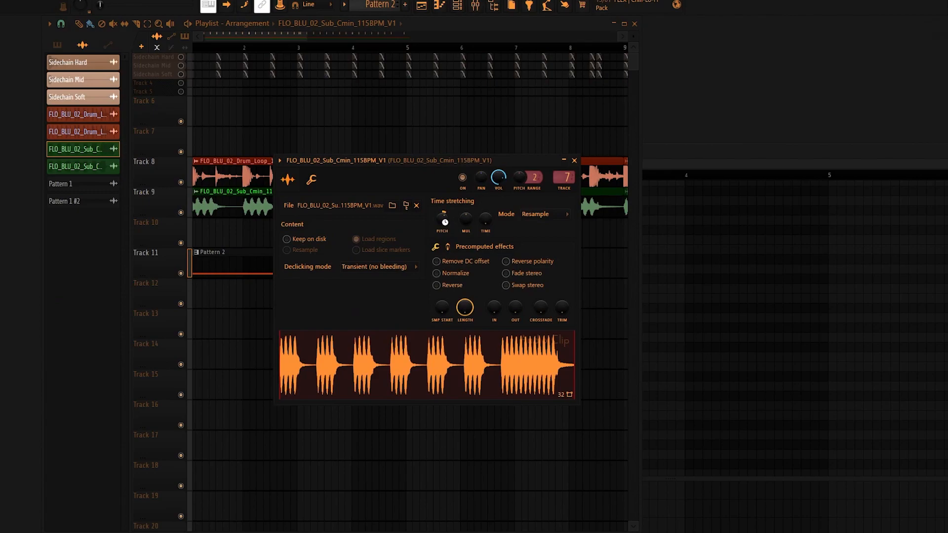
key("Escape")
left_click_drag(266, 40, 57, 43)
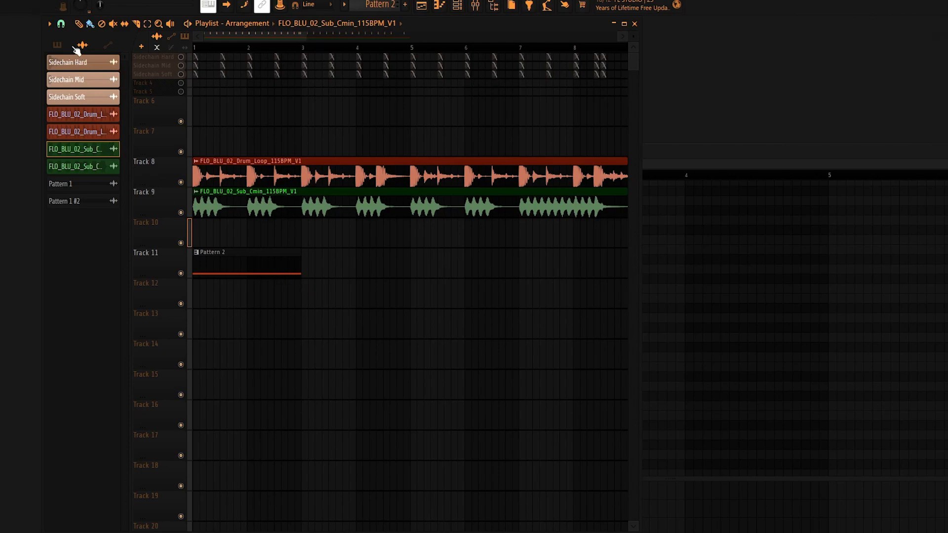
Duplicate the Pattern 2 clip along Track 11 so that four clips run from bar 1 to bar 9.
left_click(61, 24)
left_click(79, 191)
left_click(361, 268)
key("ctrl+b")
key("ctrl+b")
scroll(462, 259, "down", 3)
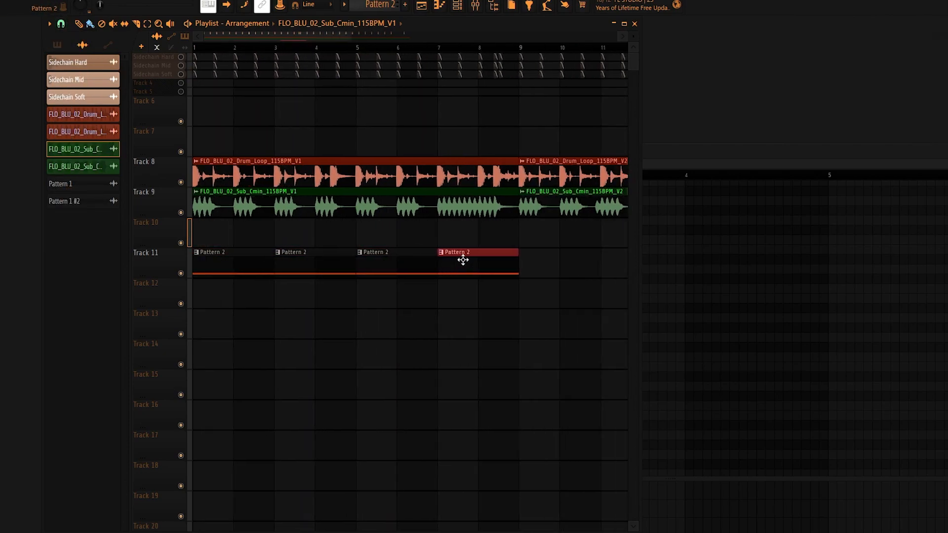
Clone Pattern 2 as Pattern 3 and transpose its note up one octave to D6.
left_click(437, 270)
left_click(412, 253)
left_click(427, 322)
double_click(437, 255)
key("ctrl+a")
key("ctrl+Up")
Place four Pattern 3 clips back to back on Track 11 from bar 9 to bar 17.
left_click(182, 231)
left_click(431, 258)
left_click(489, 257)
left_click(545, 262)
left_click_drag(573, 265, 548, 264)
left_click(588, 264)
scroll(441, 241, "down", 2)
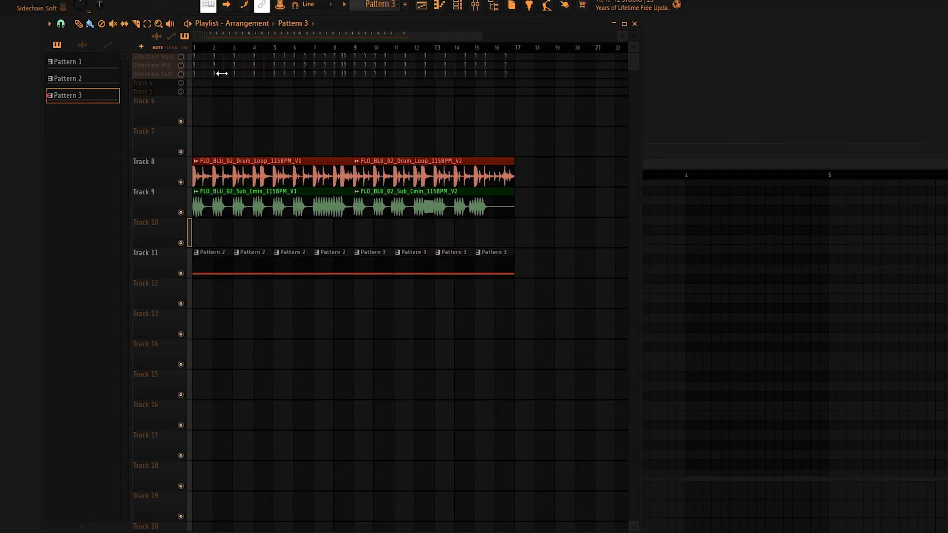
Open Vital from the channel rack, set its window beside the playlist and play the arrangement from the start.
scroll(233, 96, "up", 3)
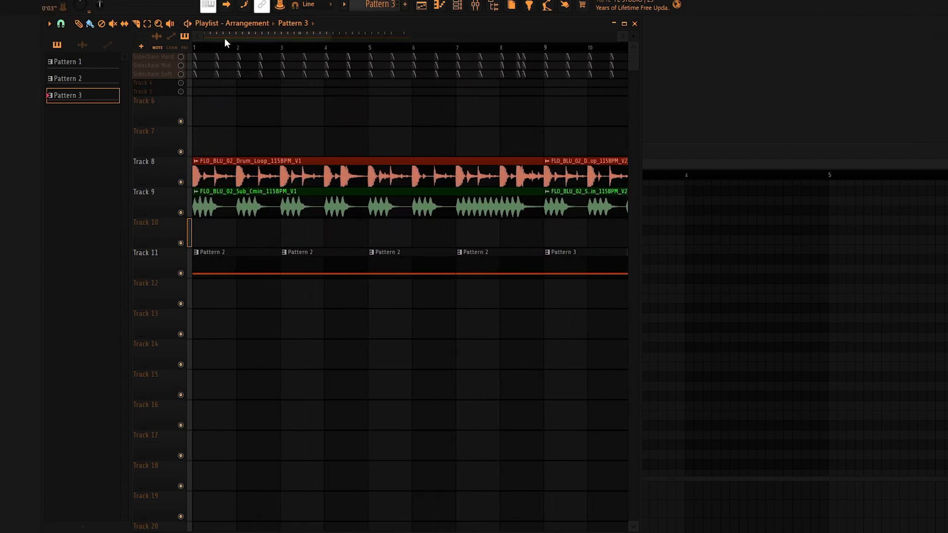
left_click(455, 6)
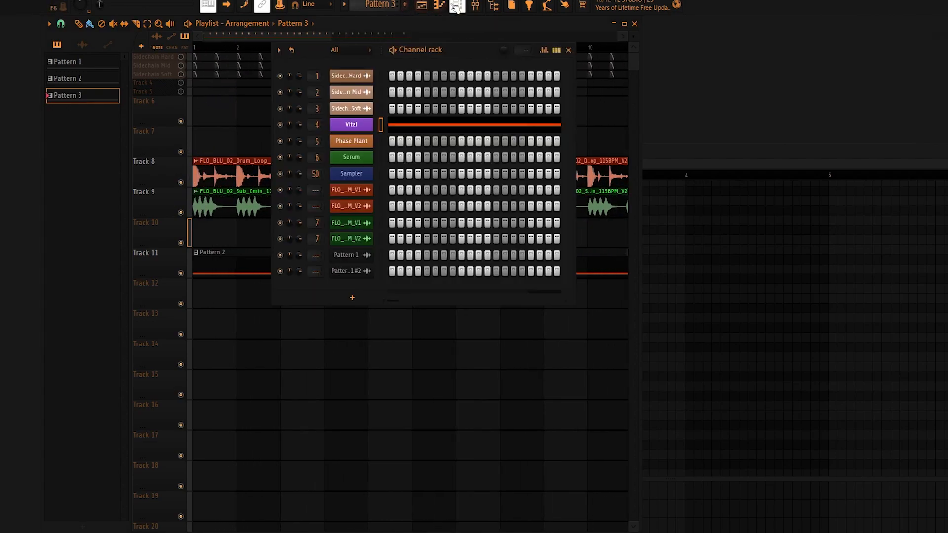
left_click(352, 124)
left_click_drag(362, 125, 486, 123)
left_click(150, 232)
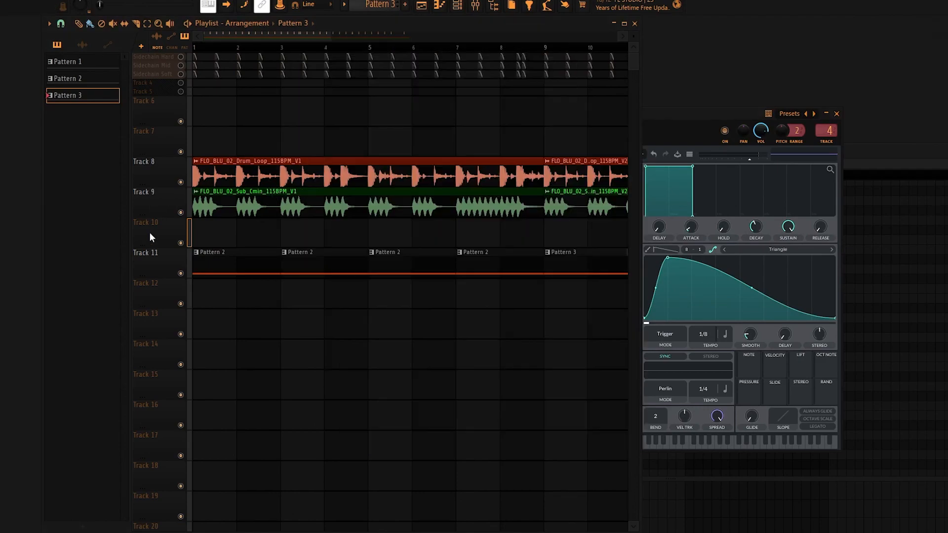
scroll(231, 49, "down", 3)
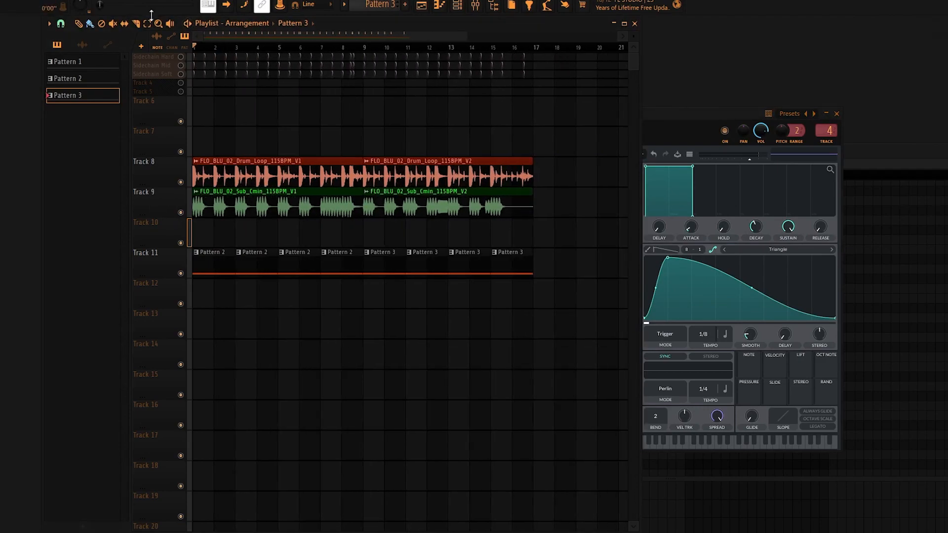
key("space")
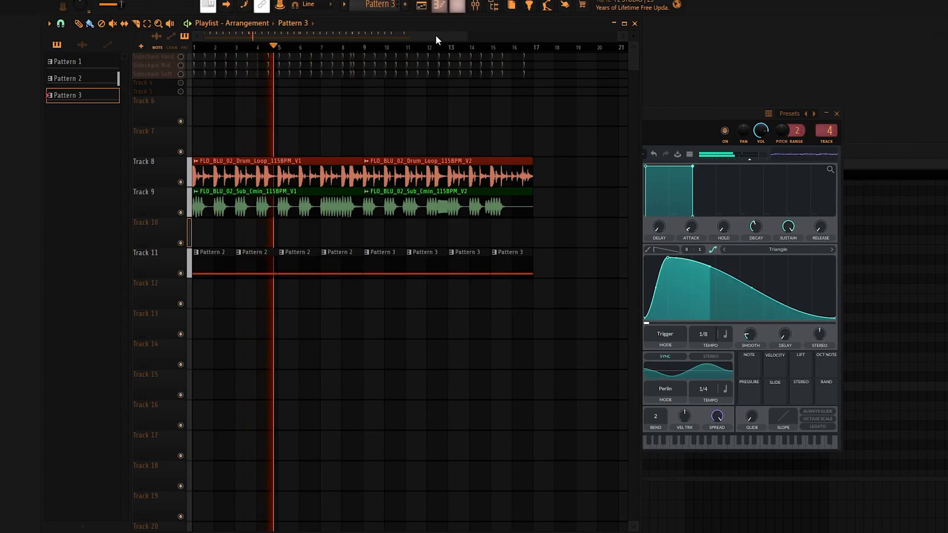
Bring Vital to the front during playback and audition the sound with Macro 1 and Macro 3 turned up.
left_click(440, 7)
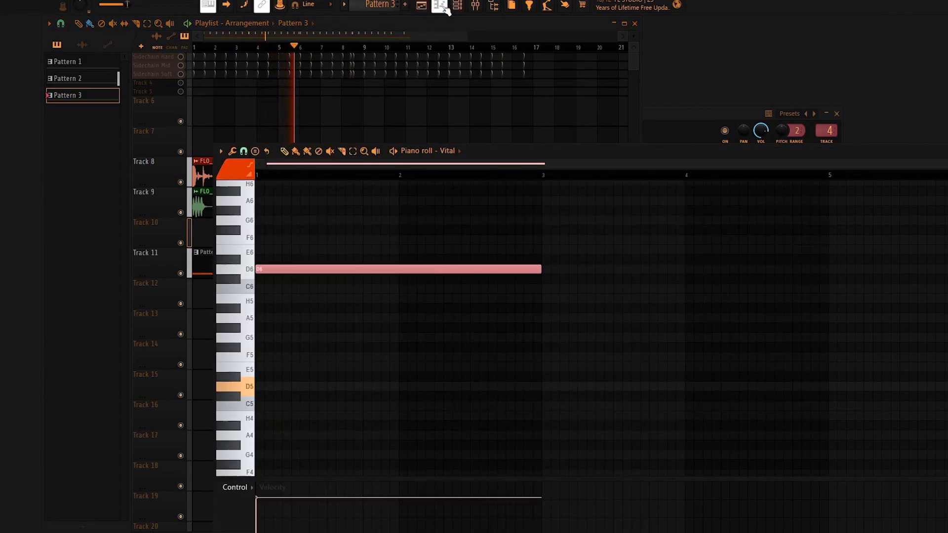
left_click(457, 6)
left_click(351, 125)
left_click_drag(477, 123, 364, 121)
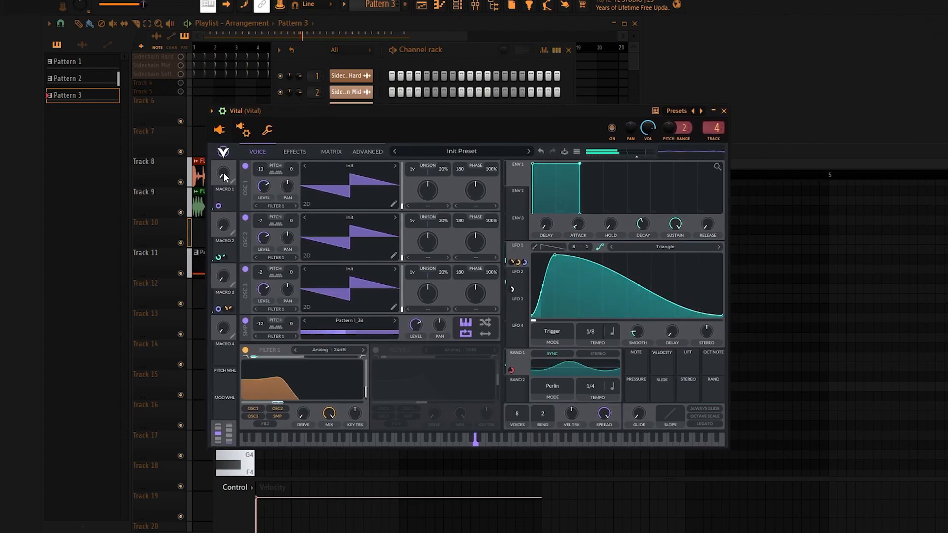
left_click_drag(224, 177, 226, 7)
left_click_drag(225, 282, 228, 265)
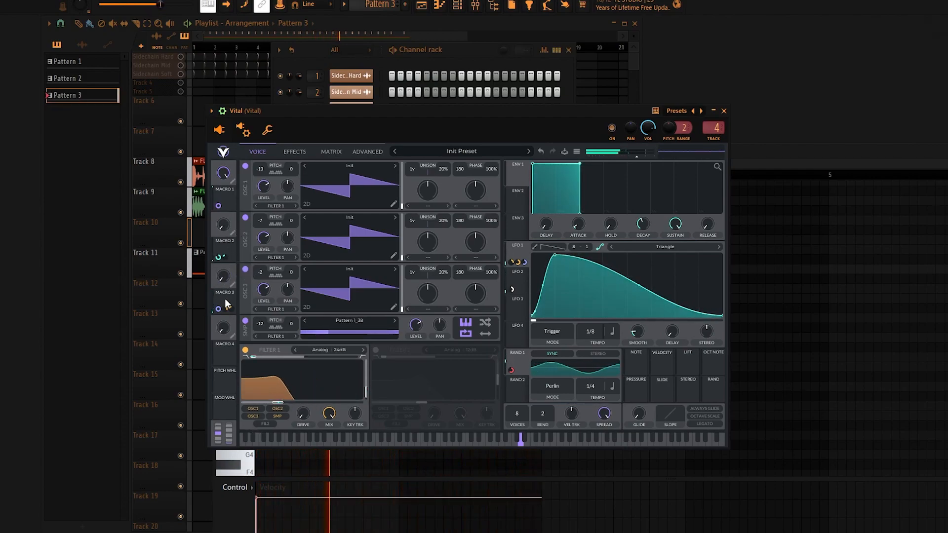
Reshape the falling part of LFO 1, testing a steep drop and settling on an outward-bulging curve.
left_click_drag(639, 286, 593, 275)
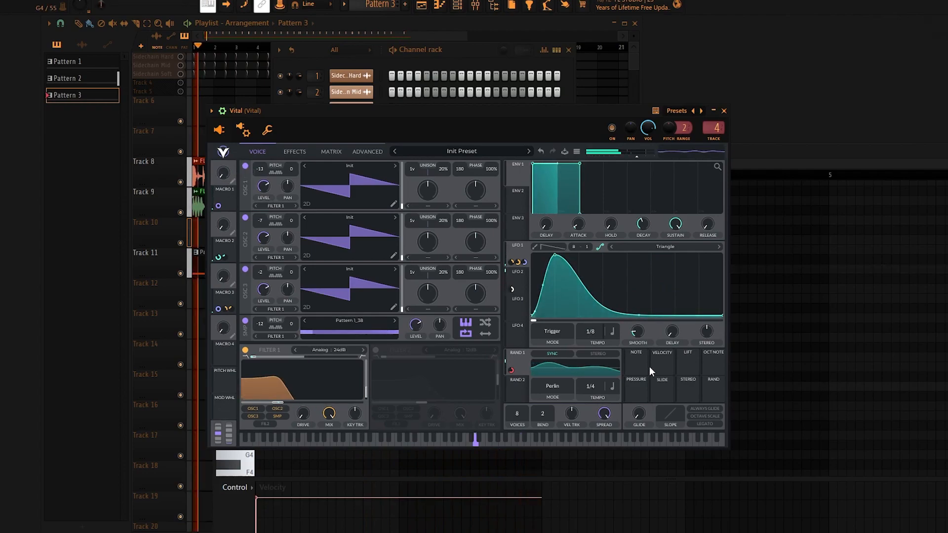
left_click_drag(640, 315, 640, 270)
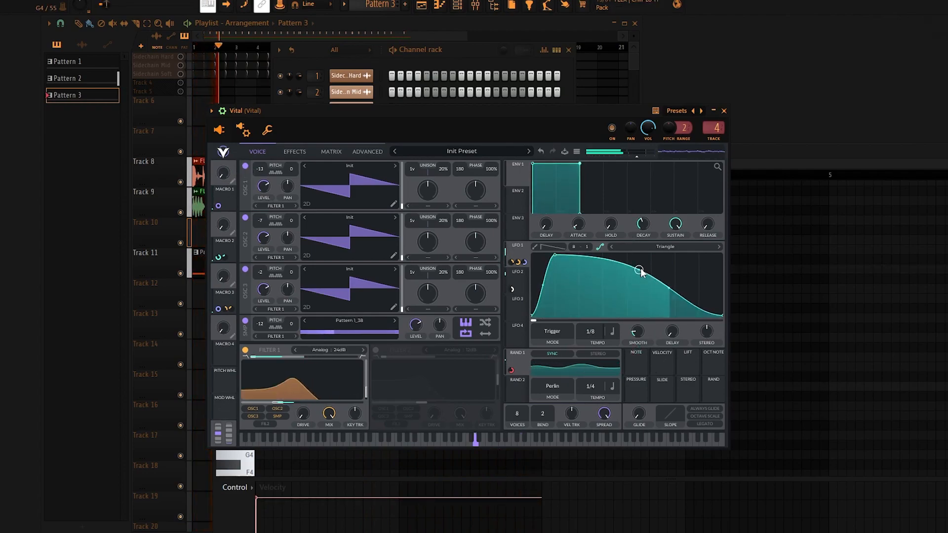
left_click_drag(442, 111, 563, 102)
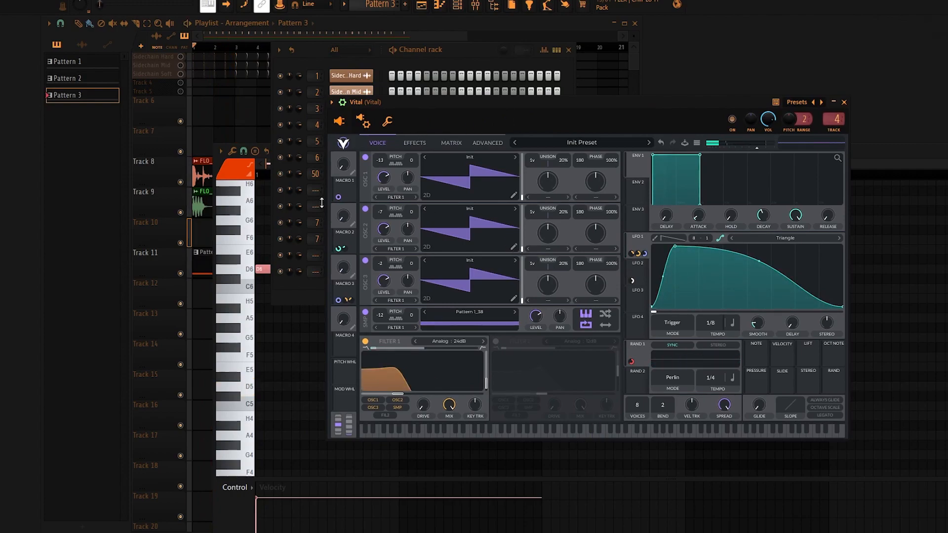
Quick-render Pattern 2 as an audio clip and place the clip at the start of Track 13.
left_click(141, 275)
left_click(225, 262)
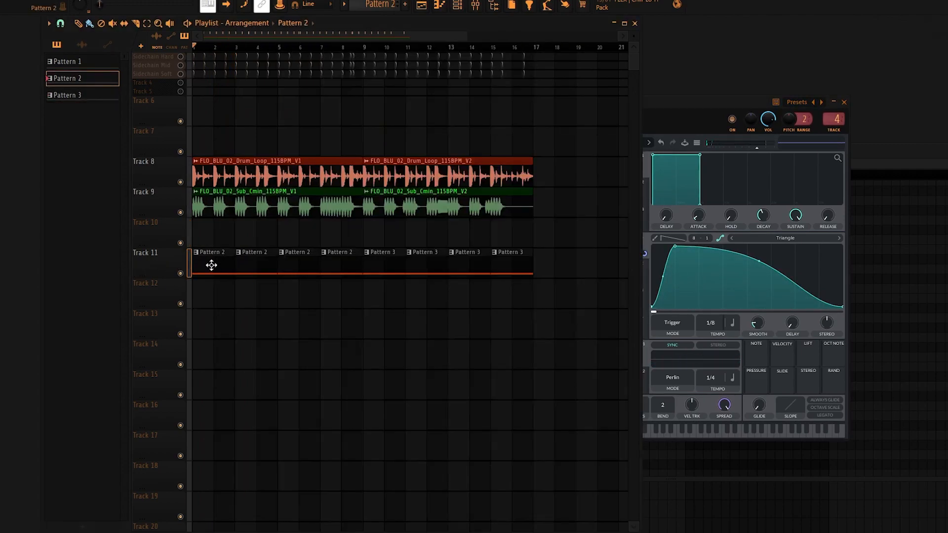
right_click(83, 81)
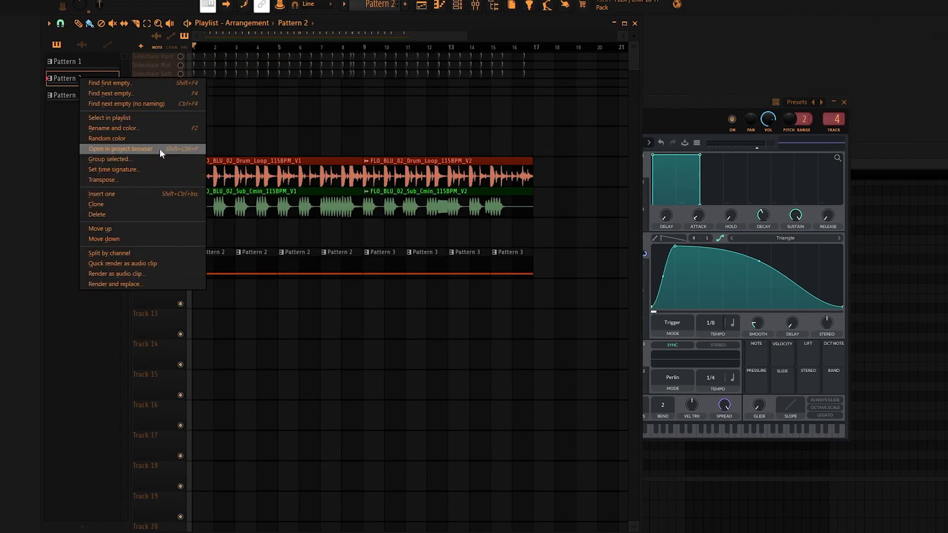
left_click(131, 264)
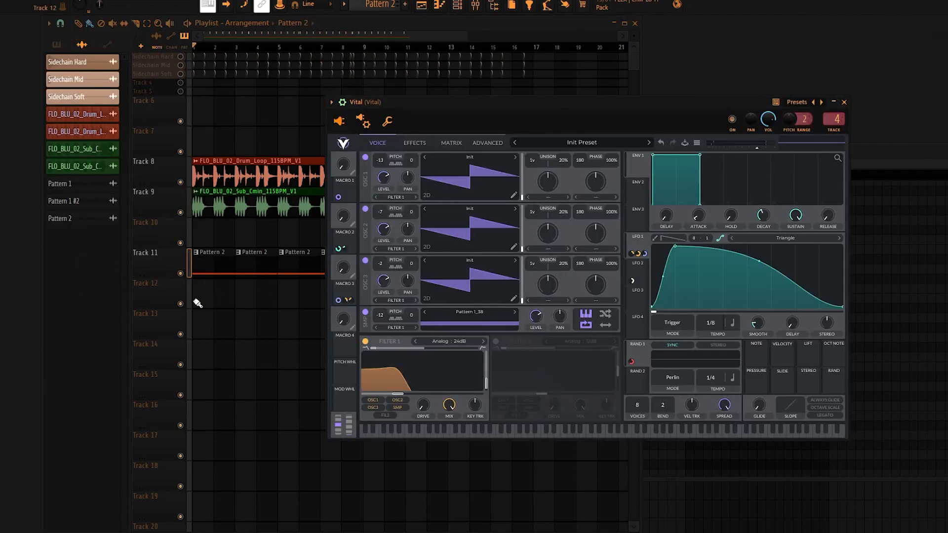
left_click(97, 218)
left_click_drag(73, 223, 147, 326)
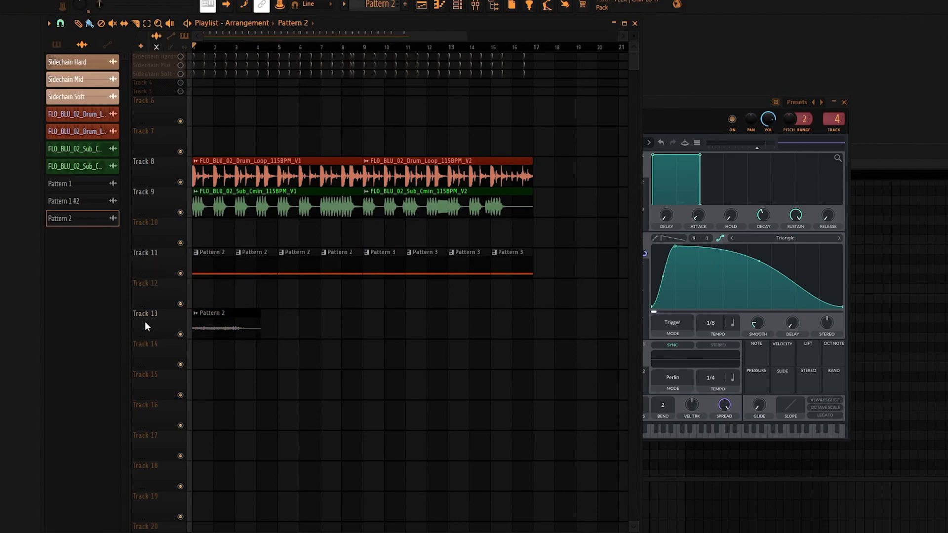
scroll(220, 314, "up", 5)
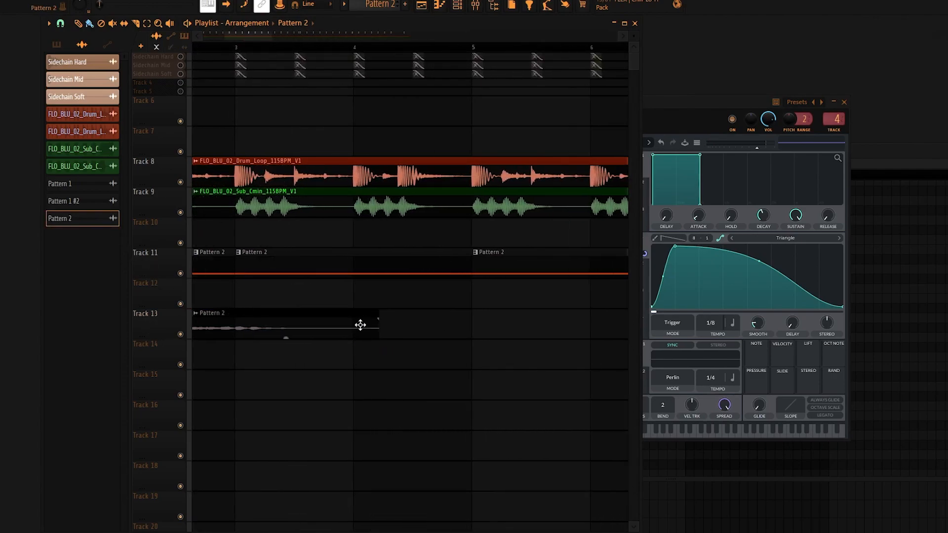
left_click_drag(264, 38, 240, 38)
scroll(494, 353, "down", 1)
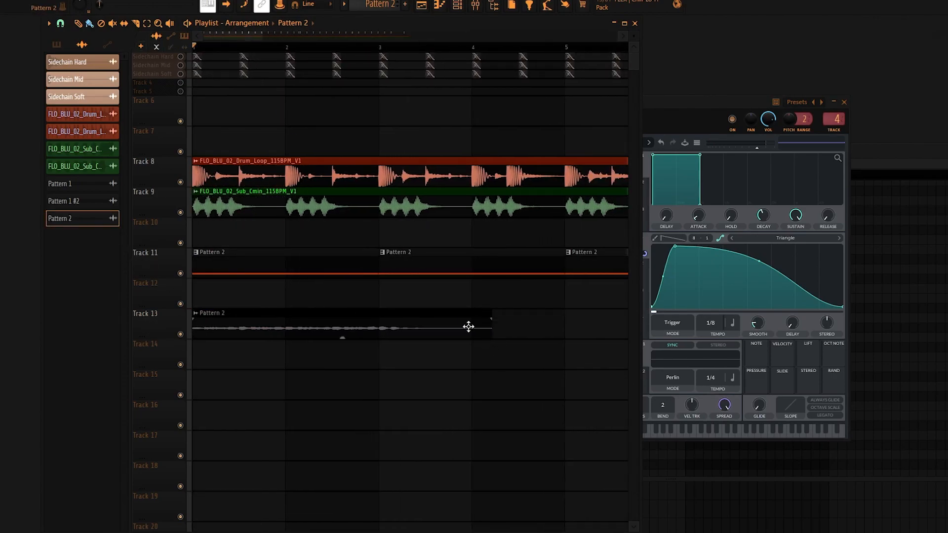
Render Pattern 2 as a 32Bit float WAV audio clip, adjusting the tail option before starting the render.
left_click(53, 45)
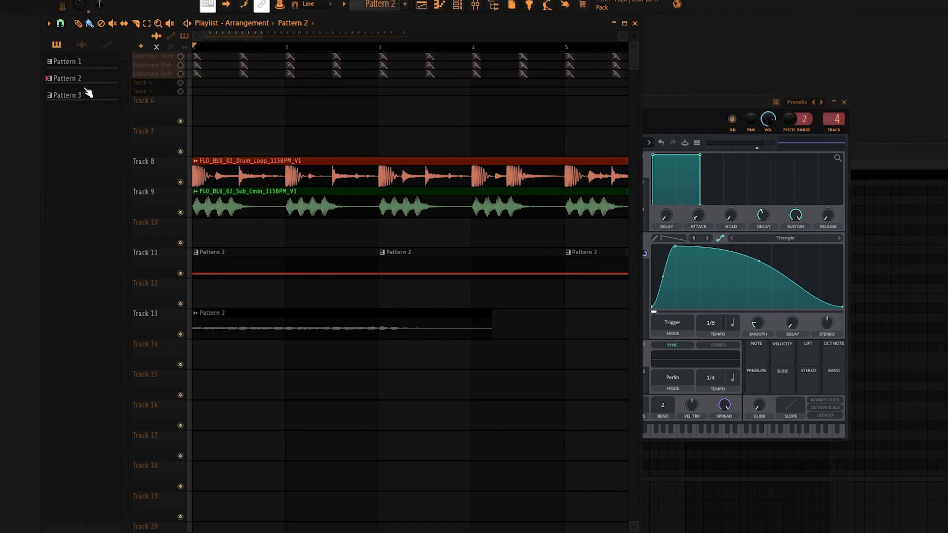
right_click(81, 74)
left_click(142, 271)
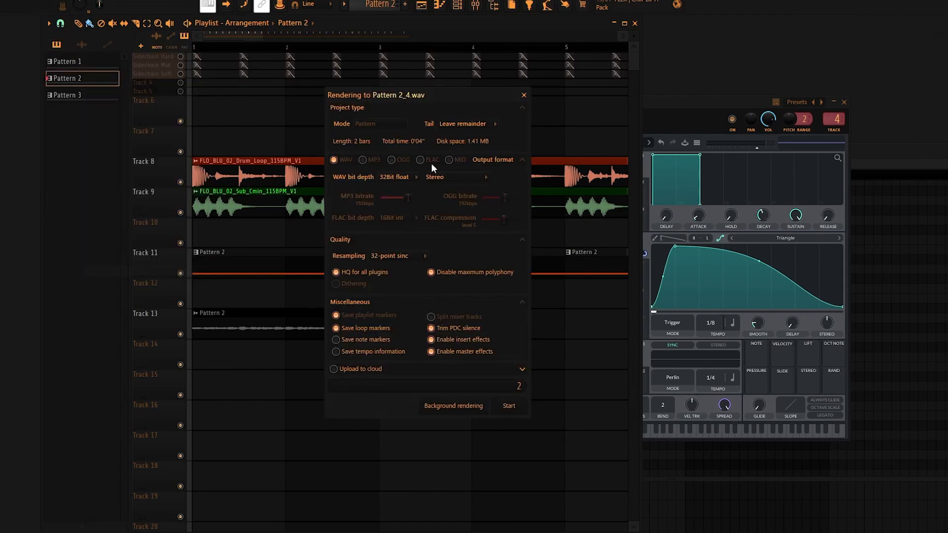
left_click(476, 136)
left_click(513, 409)
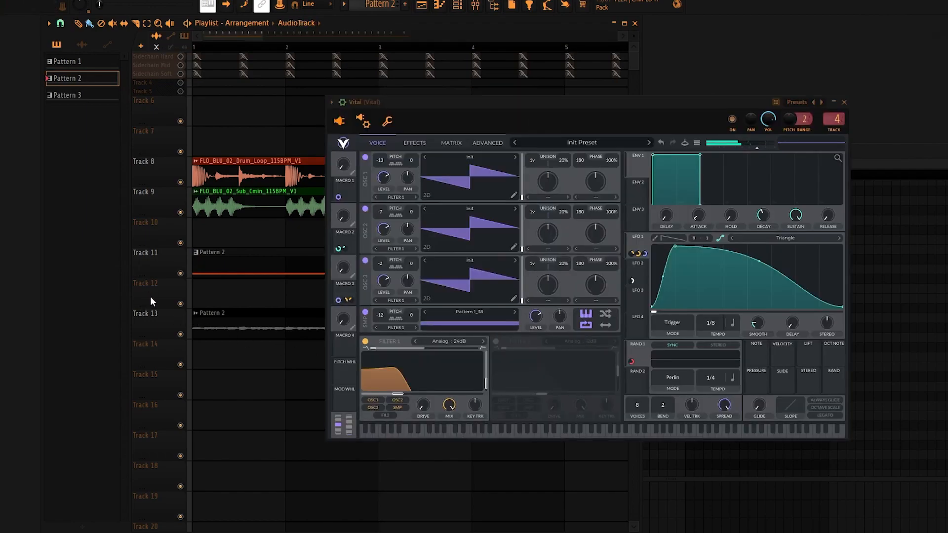
Place the newly rendered Pattern 2 #2 clip at the start of Track 14 and stretch it to four bars.
left_click(170, 274)
left_click_drag(98, 253, 274, 354)
scroll(197, 237, "down", 4)
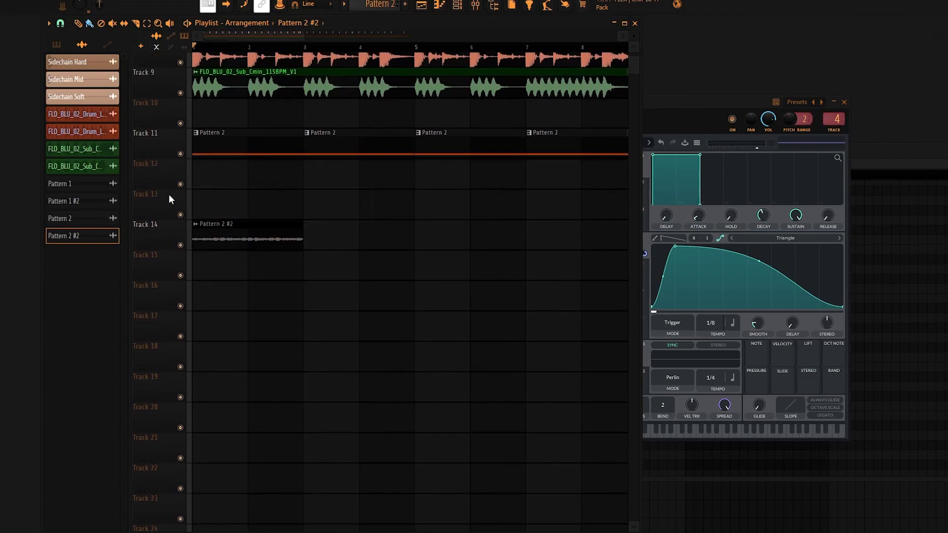
scroll(277, 235, "up", 3)
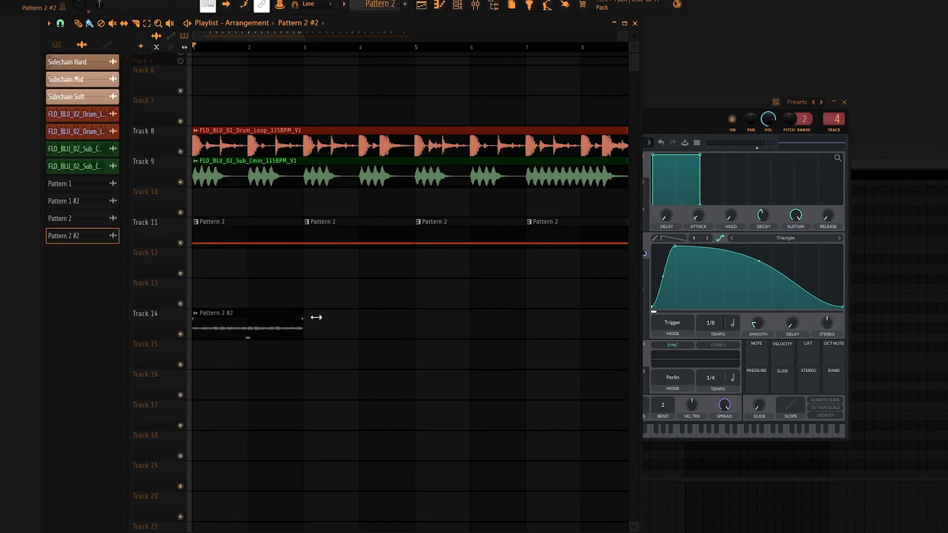
left_click_drag(311, 317, 390, 320)
Lower the time-stretch pitch of the Pattern 2 #2 clip and route its channel to mixer track 8.
double_click(299, 179)
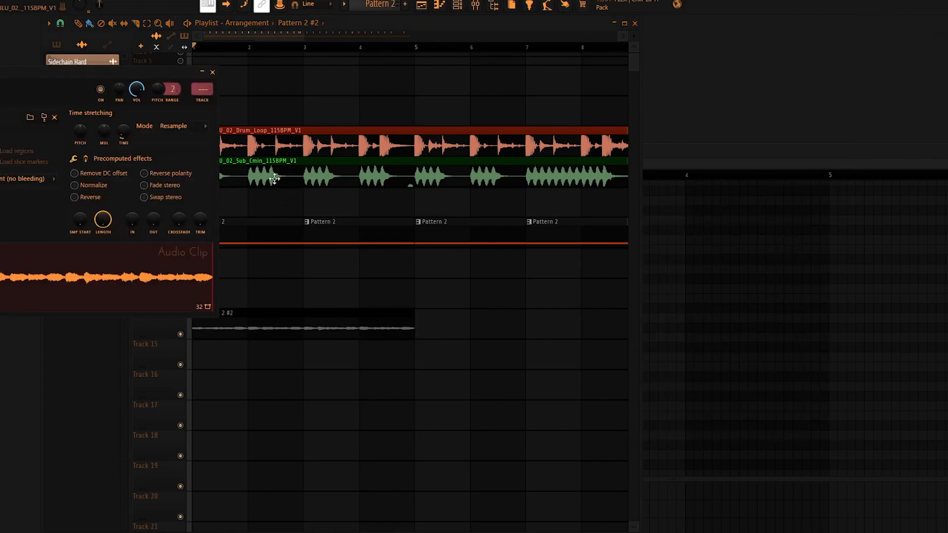
left_click_drag(80, 126, 81, 168)
key("ctrl+l")
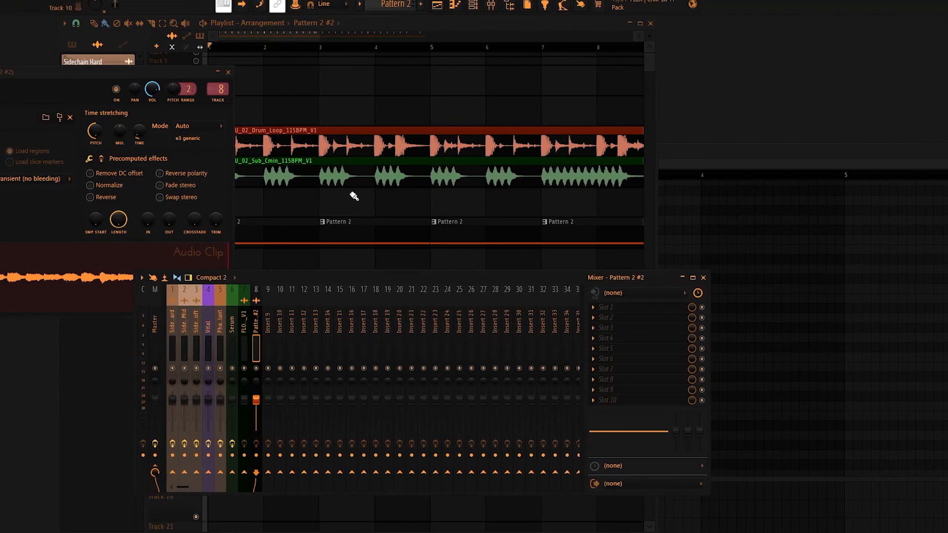
Add Fruity parametric EQ 2 to slot 5 of mixer track 8 with the 20Hz + 18kHz cut preset and move both cuts inward.
left_click(622, 349)
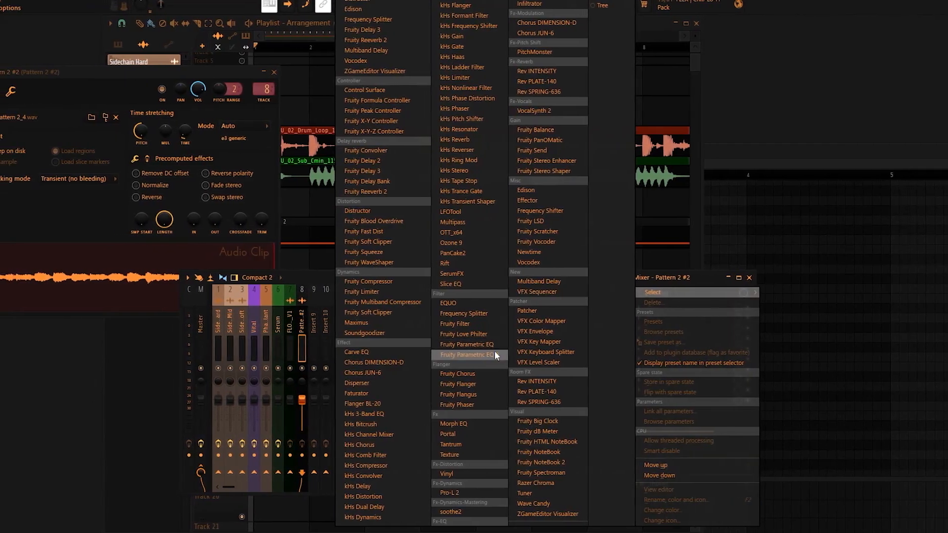
left_click(445, 355)
right_click(416, 158)
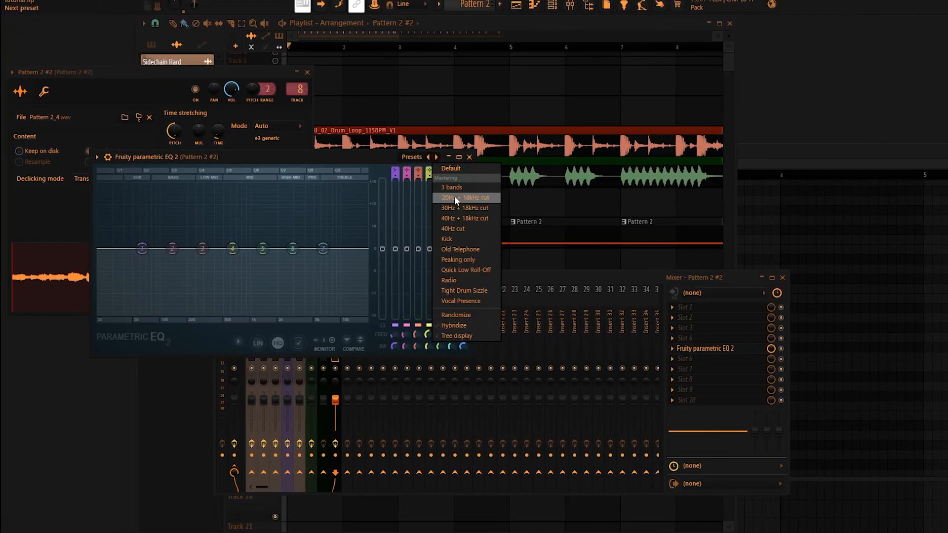
left_click(455, 200)
left_click_drag(105, 251, 198, 252)
left_click_drag(359, 257, 300, 218)
Link the volume fader of mixer track 8 to an internal controller and choose a mapping formula for it.
left_click(261, 62)
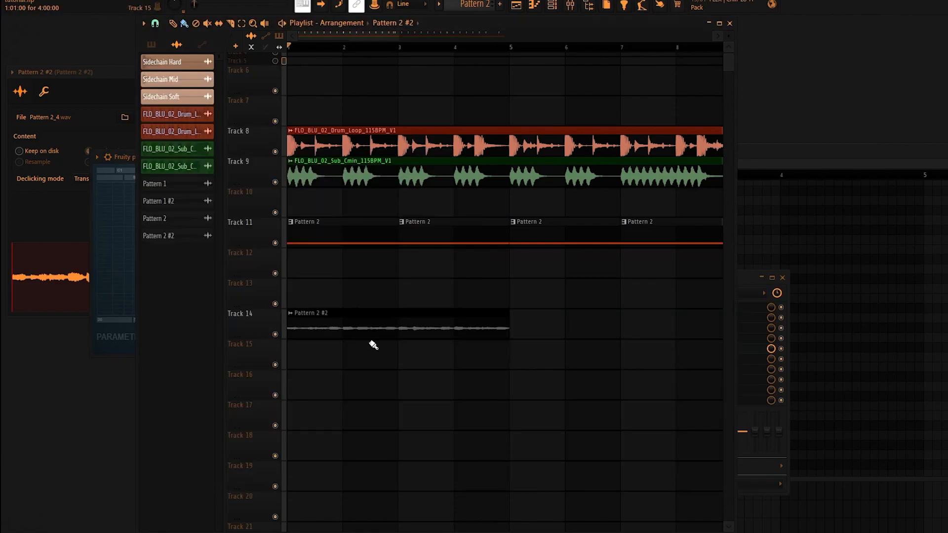
double_click(347, 321)
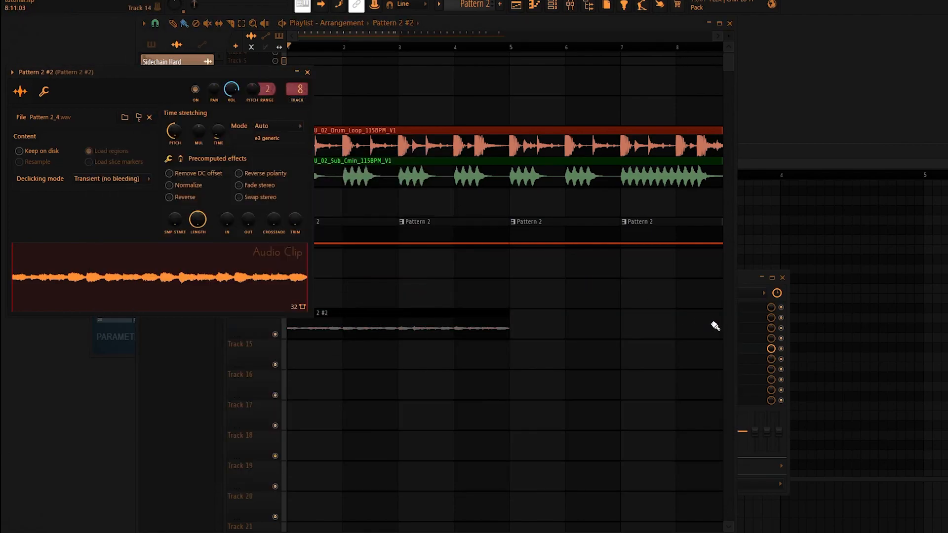
left_click(742, 279)
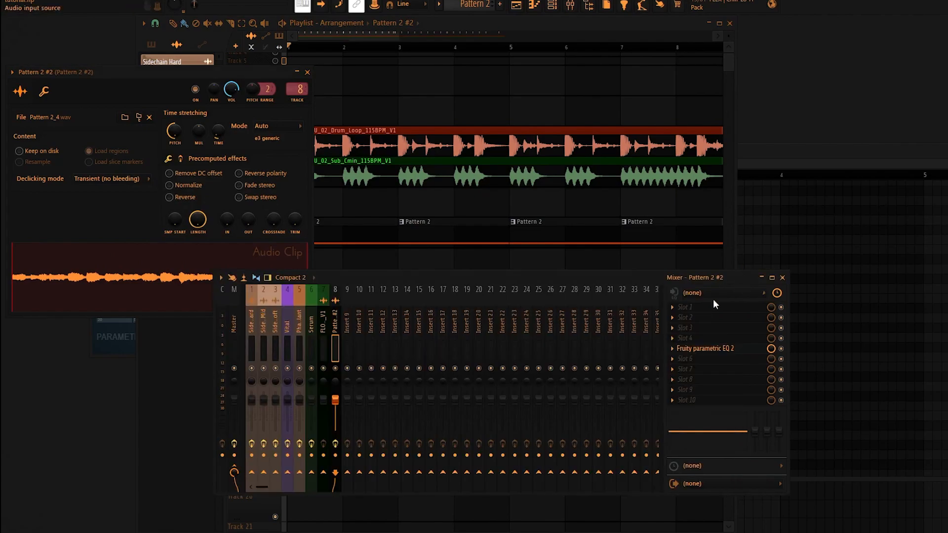
right_click(337, 400)
left_click(374, 461)
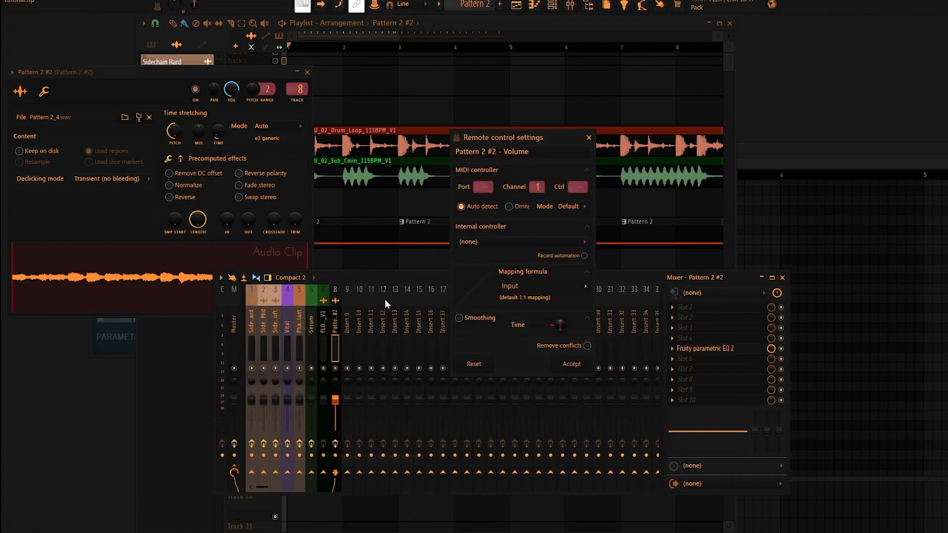
left_click(532, 242)
left_click(499, 333)
left_click(588, 289)
left_click(600, 318)
left_click(572, 364)
Unmute the Sidechain Hard, Sidechain Mid and Sidechain Soft tracks in the playlist.
left_click(434, 70)
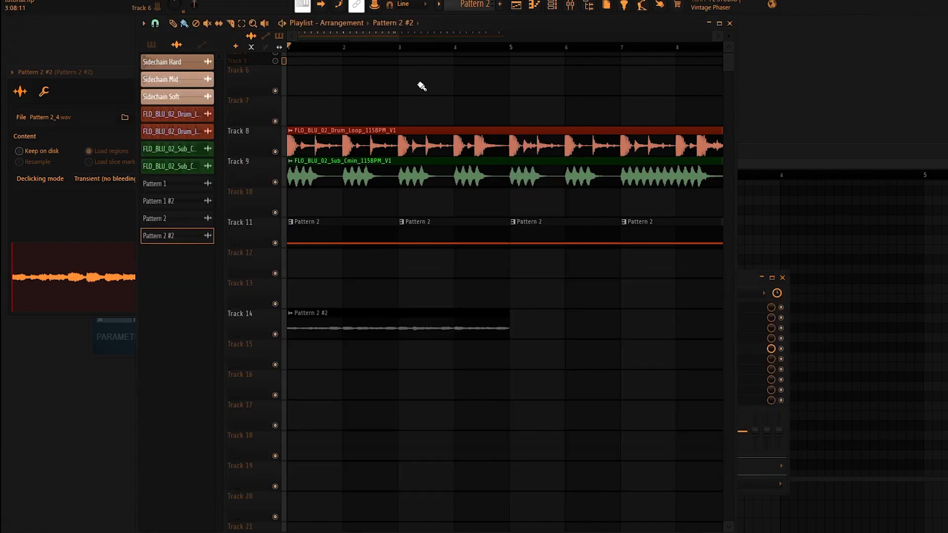
scroll(360, 128, "up", 1)
right_click(276, 74)
right_click(276, 75)
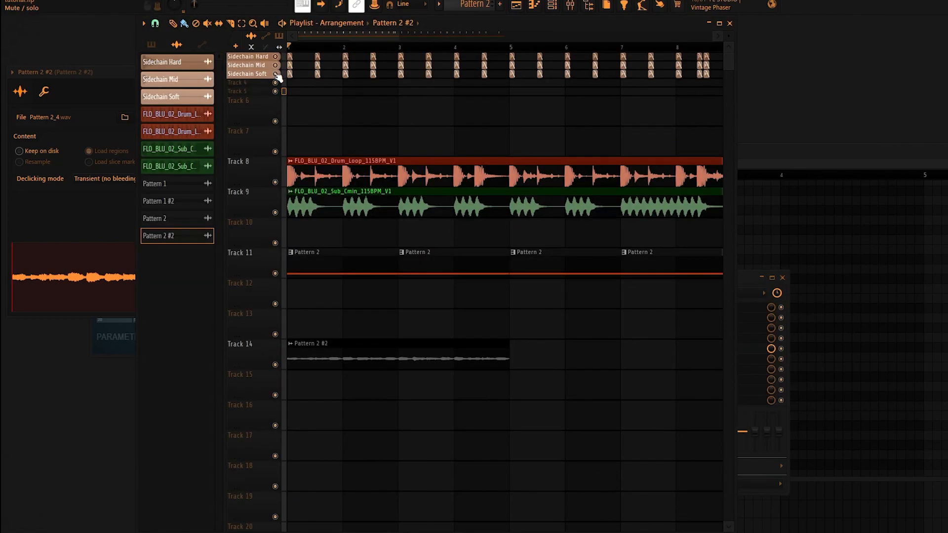
Start playback and duplicate the Pattern 2 #2 clip on Track 14 to fill bar 5 to bar 9.
scroll(387, 256, "down", 2)
left_click(304, 361)
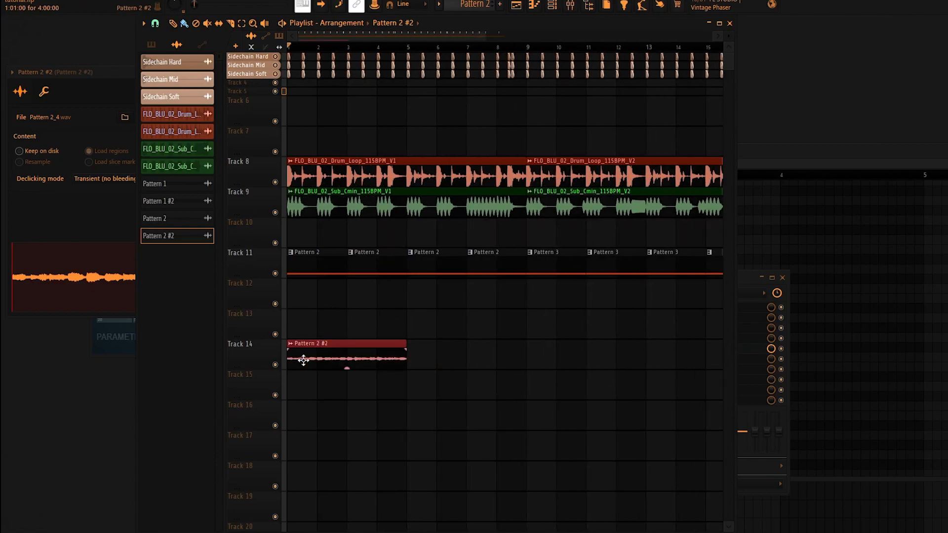
key("space")
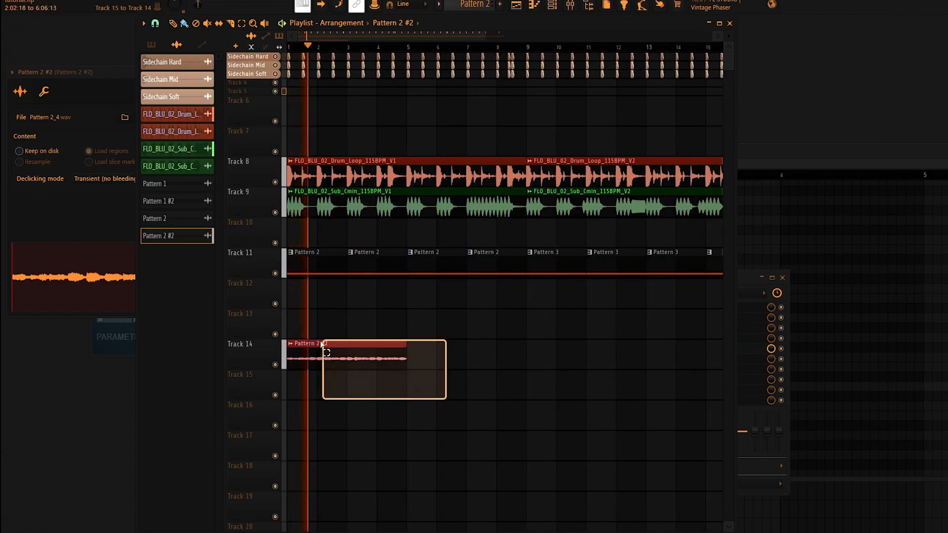
left_click_drag(315, 350, 440, 351)
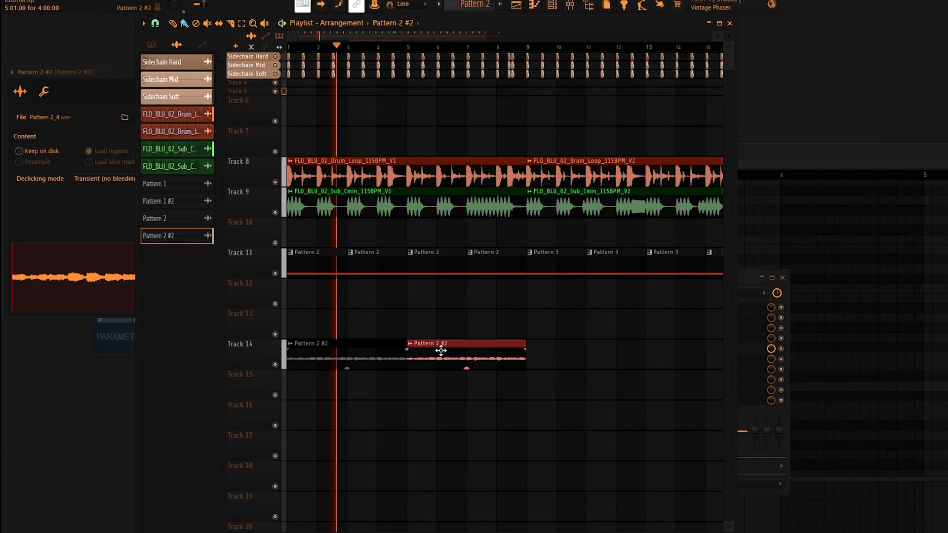
Lower the Pattern 2 #2 channel volume and narrow the range between the low and high cuts of its slot 5 EQ.
double_click(478, 359)
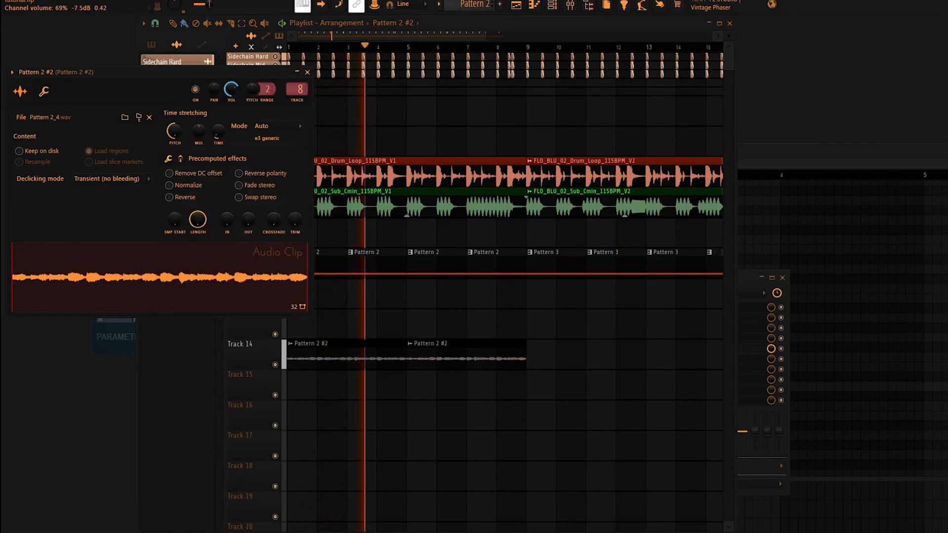
left_click(745, 351)
left_click_drag(194, 249, 225, 249)
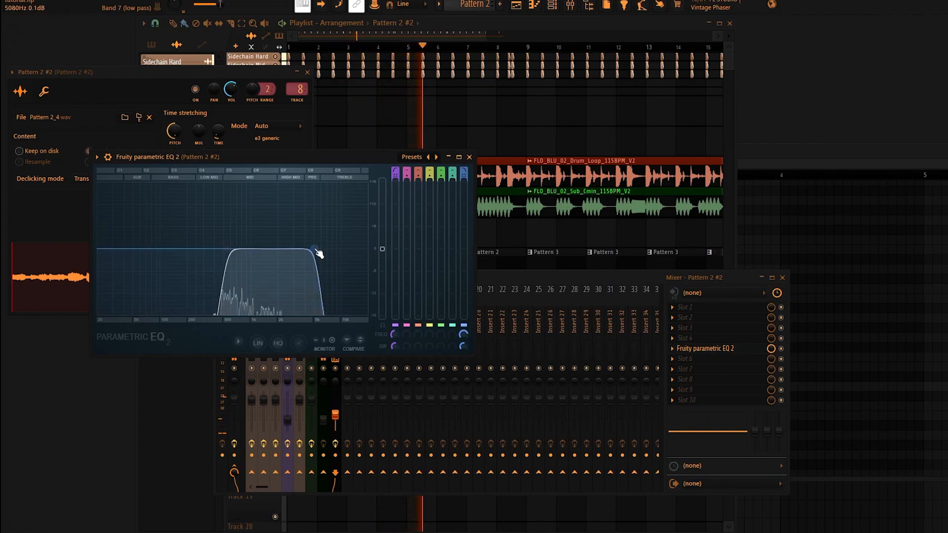
left_click(725, 349)
left_click(723, 349)
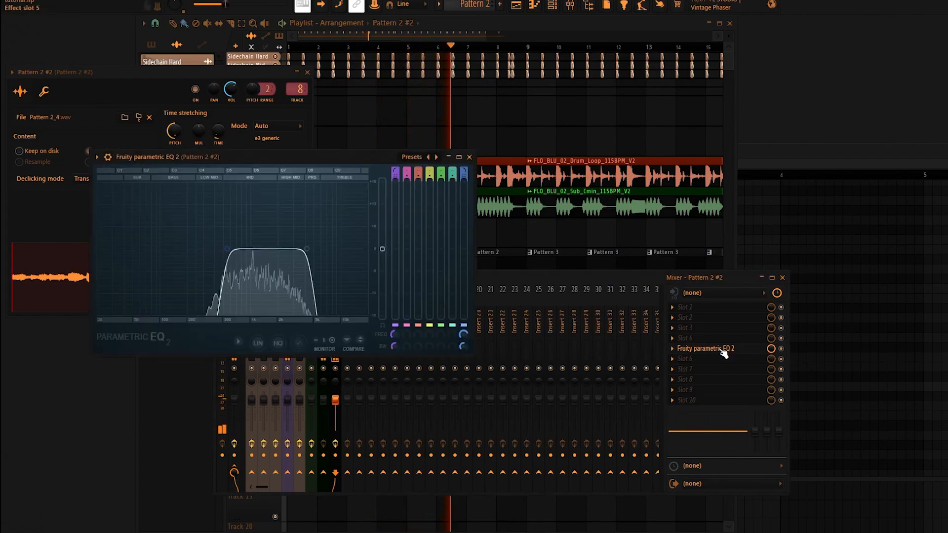
Add a second Fruity parametric EQ 2 in slot 8, boost band 5 strongly and stop playback.
left_click(698, 381)
left_click(499, 357)
left_click_drag(192, 177, 187, 123)
left_click(259, 60)
key("space")
Set the Pattern 2 #2 clip's time-stretch mode to Stretch Pro with a formant shift of +1200 cents.
double_click(360, 358)
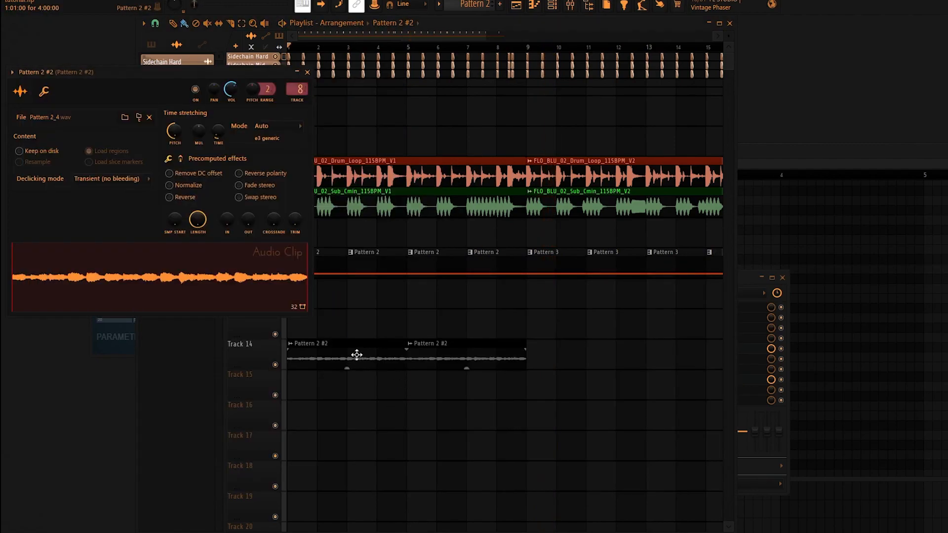
left_click_drag(171, 132, 171, 74)
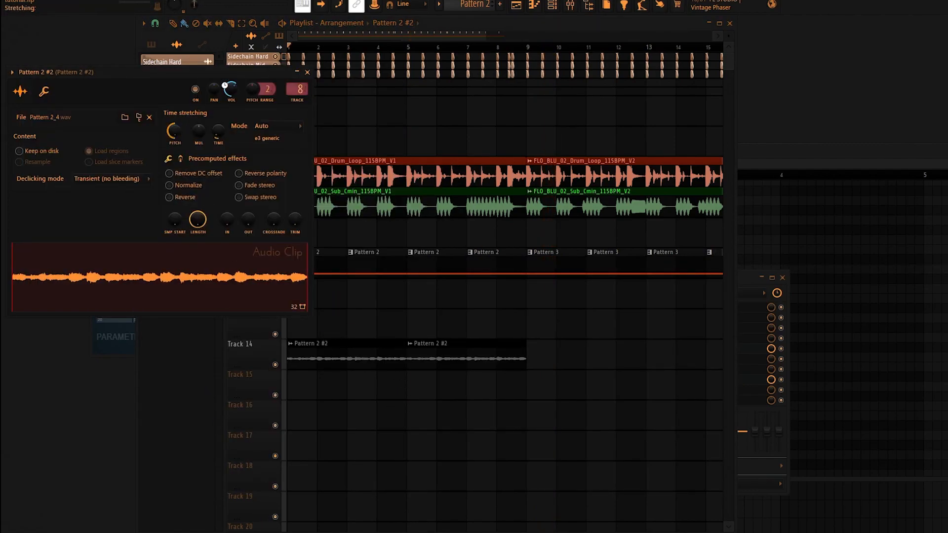
left_click(266, 126)
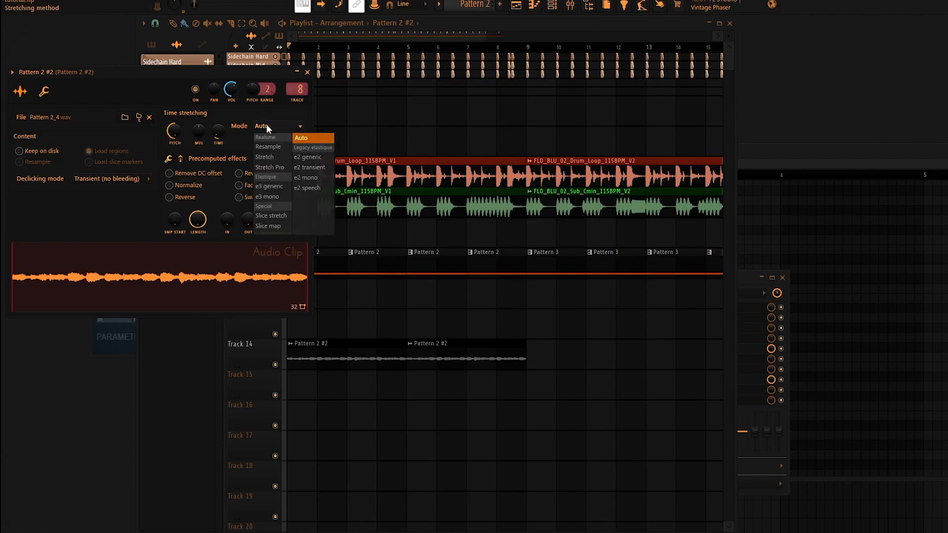
left_click(269, 168)
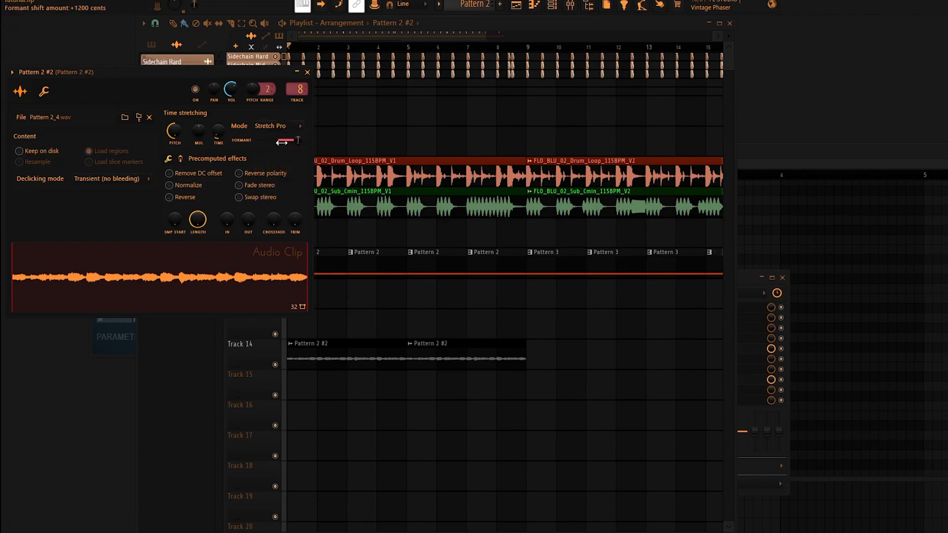
Play the arrangement and turn band 5 of the slot 8 EQ into a wide cut near 1.3 kHz.
left_click(244, 58)
key("space")
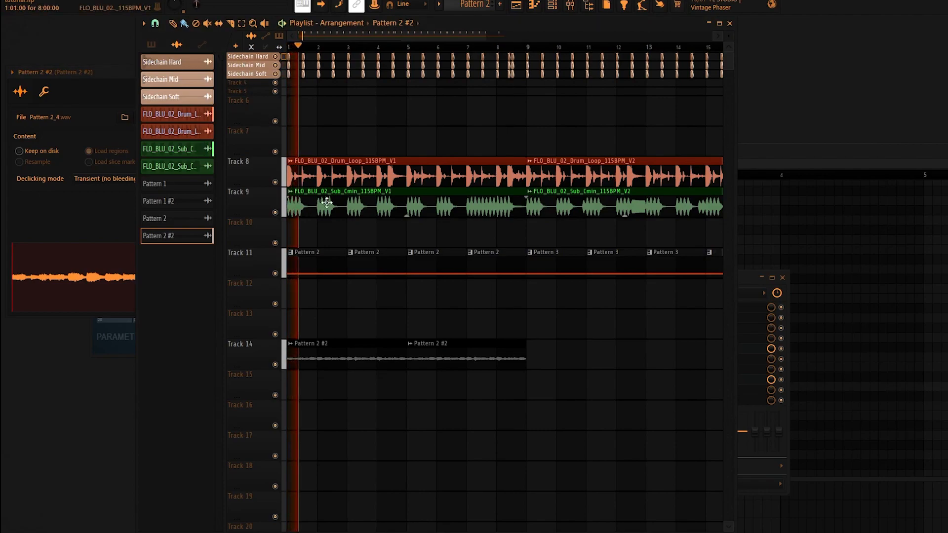
double_click(355, 353)
key("F9")
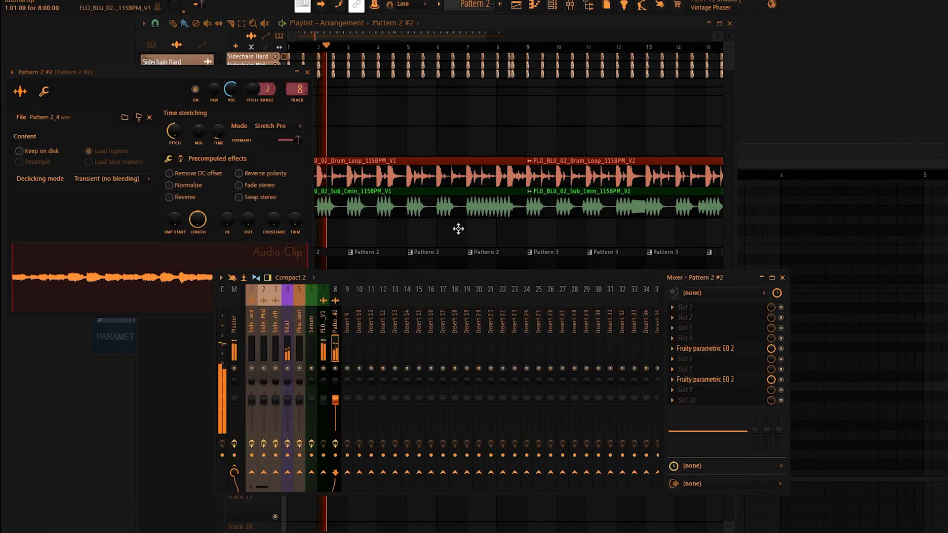
left_click(714, 380)
left_click_drag(197, 128, 197, 219)
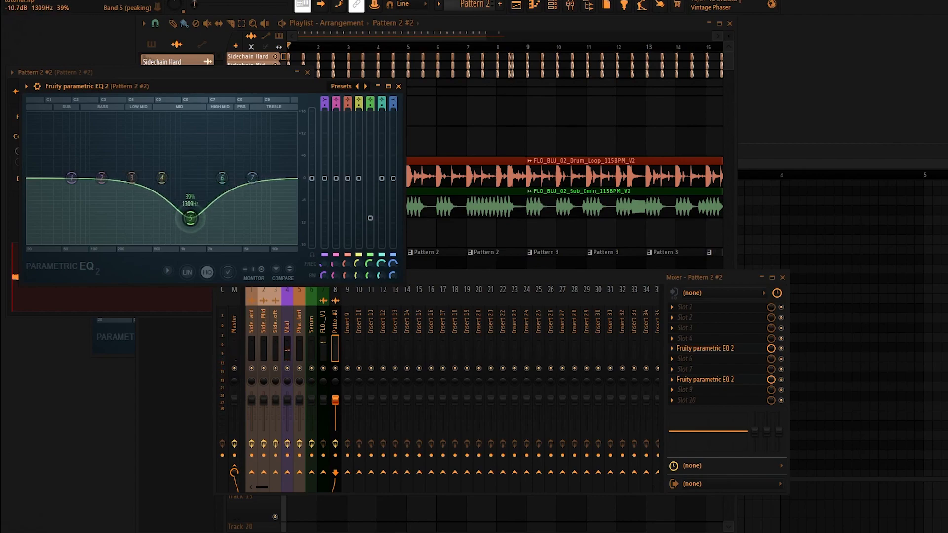
left_click_drag(192, 231, 195, 212)
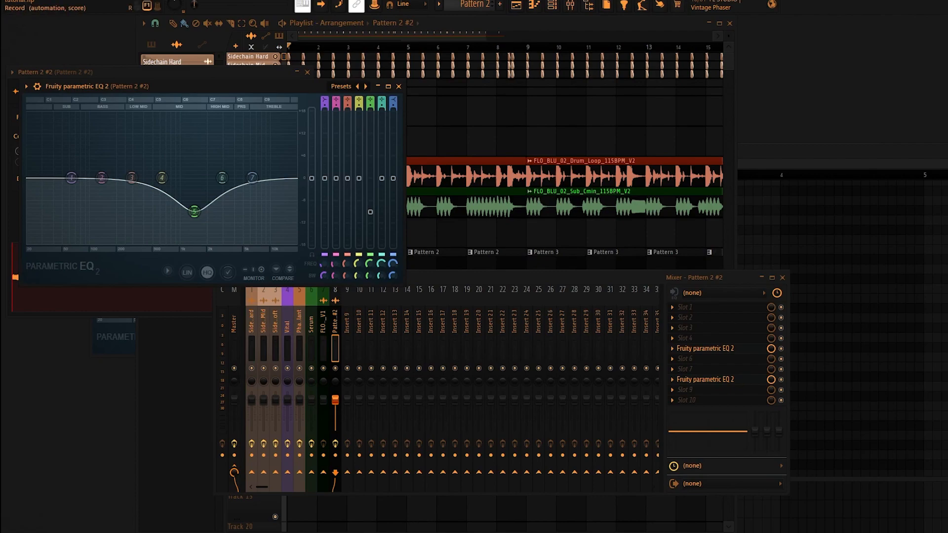
Play the arrangement and slightly deepen the band 5 cut in the slot 8 EQ.
key("space")
mouse_move(194, 211)
left_mouse_down()
mouse_move(190, 222)
mouse_move(206, 131)
mouse_move(197, 232)
mouse_move(205, 142)
mouse_move(205, 242)
mouse_move(193, 216)
left_mouse_up()
key("space")
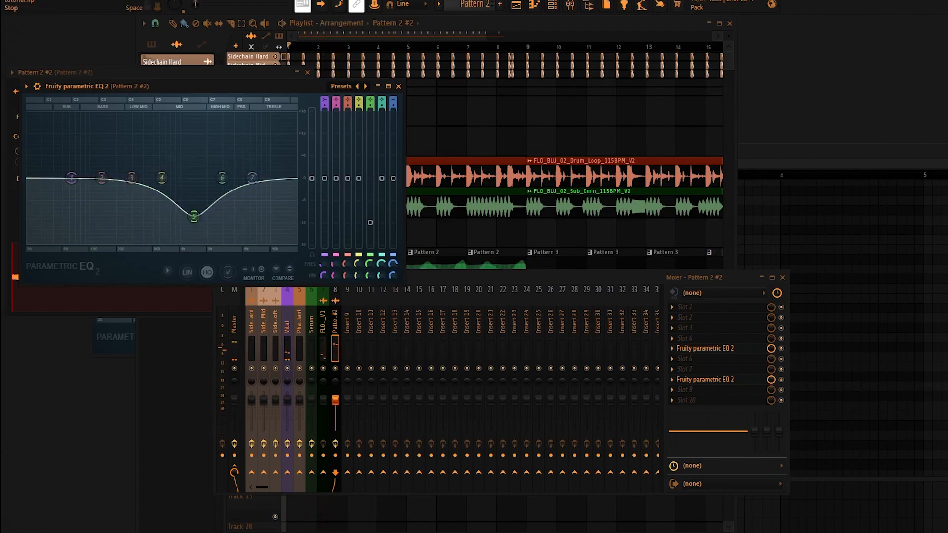
Play the arrangement from the Playlist and open the Pattern 2 #2 audio clip's settings.
left_click(475, 41)
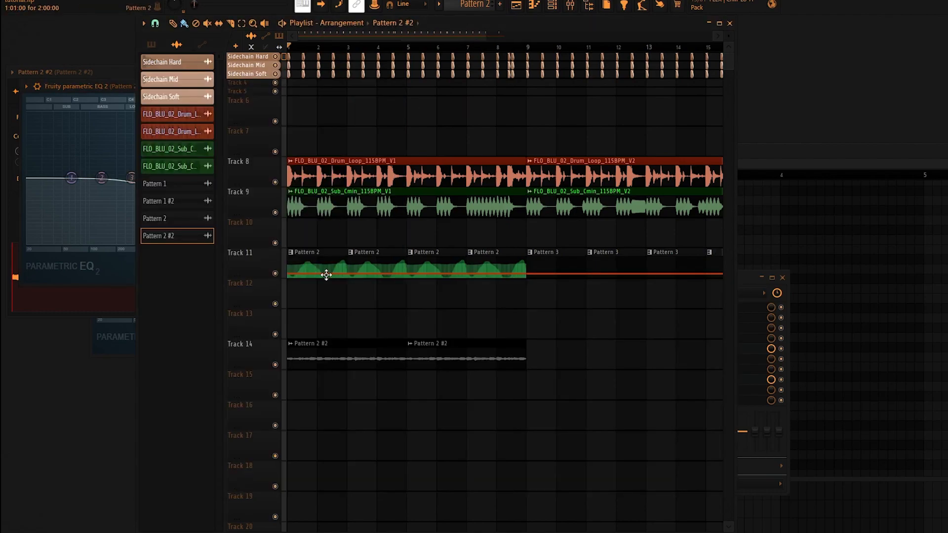
key("space")
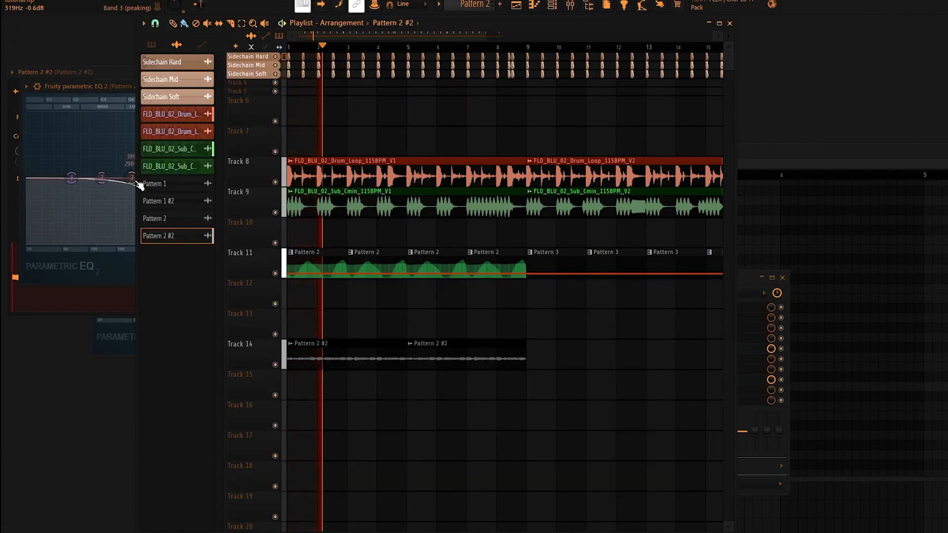
double_click(363, 363)
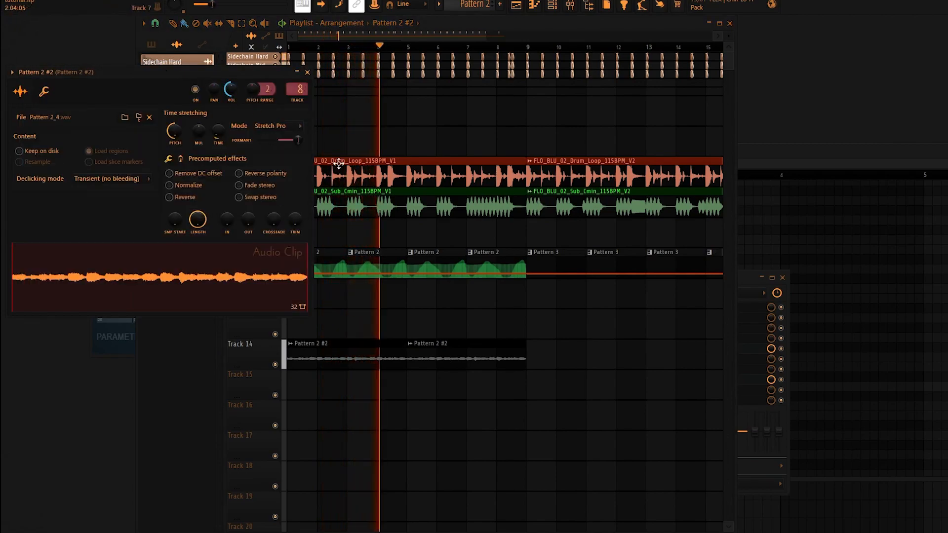
scroll(518, 387, "up", 3, "ctrl")
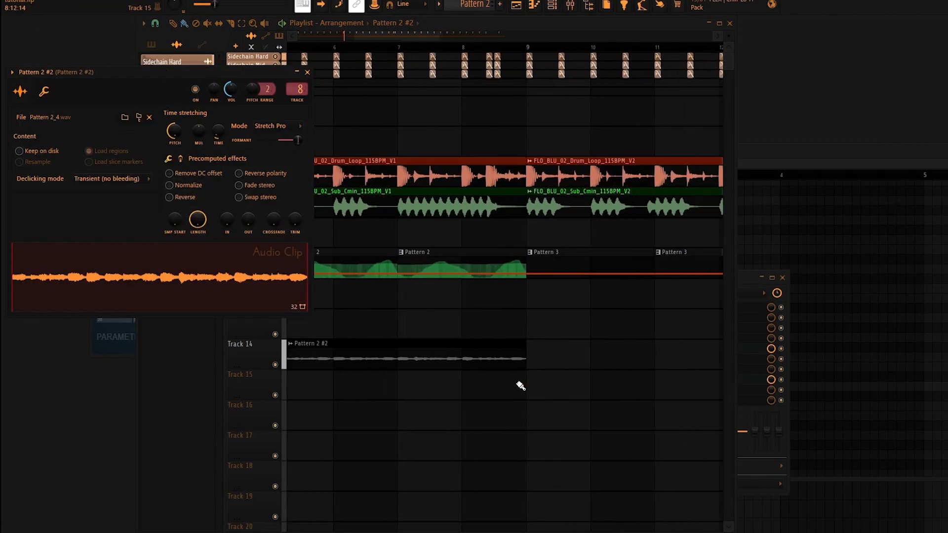
Set the Playlist snap to 1/2 beat and trim the end of the last Pattern 2 #2 clip on Track 14 to the second sidechain hit in bar 8.
left_click(455, 29)
left_click(156, 23)
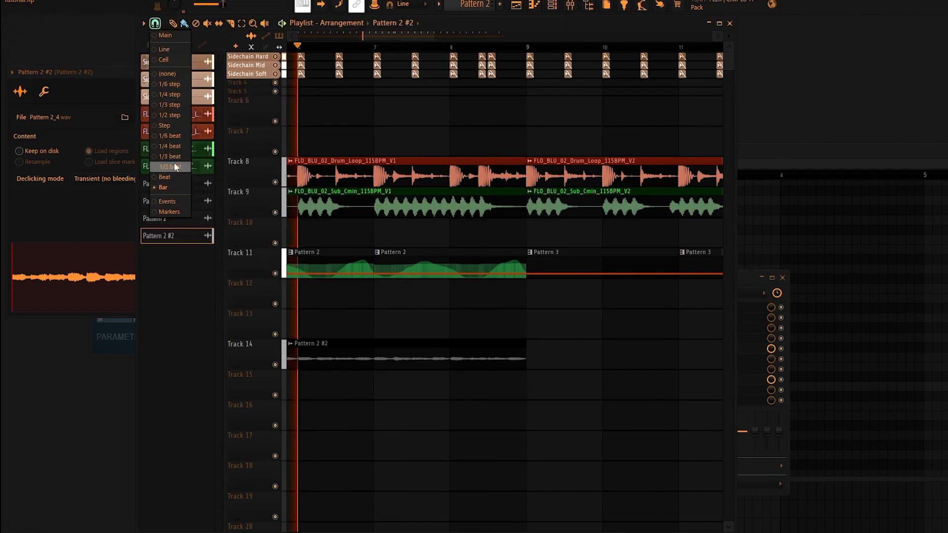
left_click(174, 163)
scroll(537, 345, "up", 3, "ctrl")
left_click_drag(514, 341, 442, 347)
key("ctrl+z")
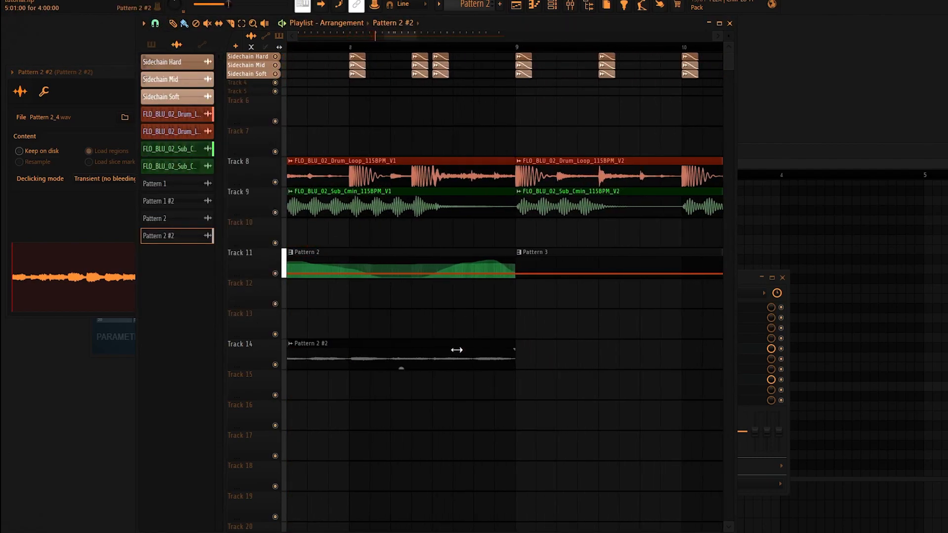
left_click_drag(515, 343, 402, 340)
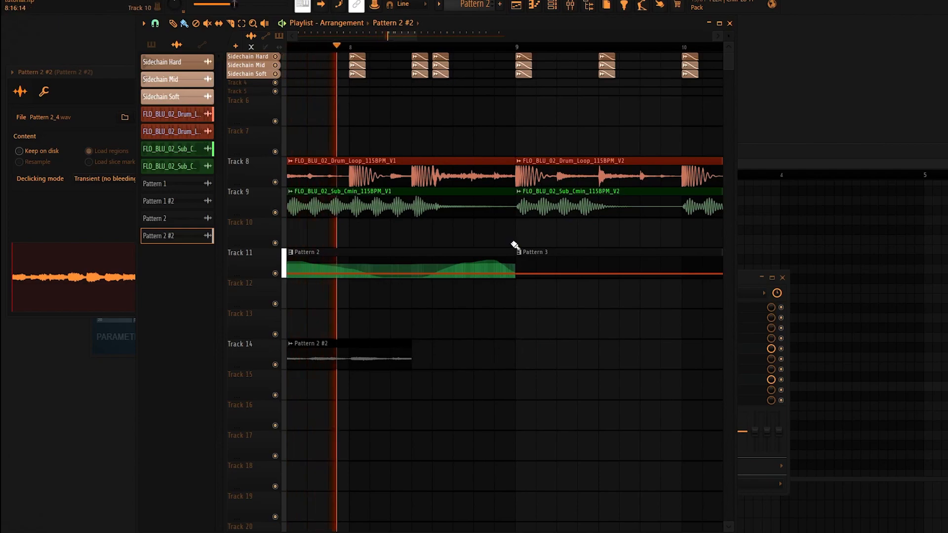
Trim the last Pattern 2 clip on Track 11 to match Track 14, shorten the last Pattern 3 clip to about bar 16, and stop playback.
left_click_drag(514, 269, 400, 266)
scroll(396, 271, "down", 4, "ctrl")
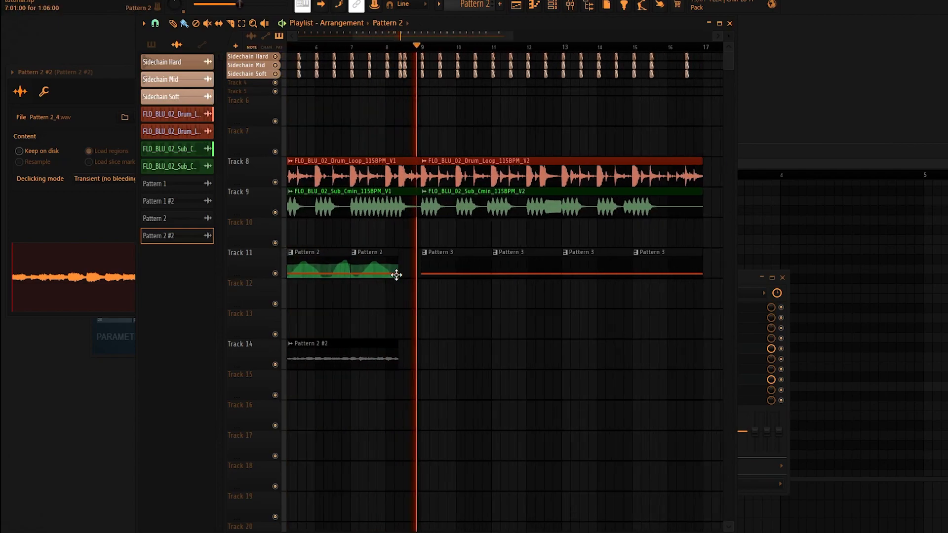
left_click_drag(698, 256, 664, 256)
key("space")
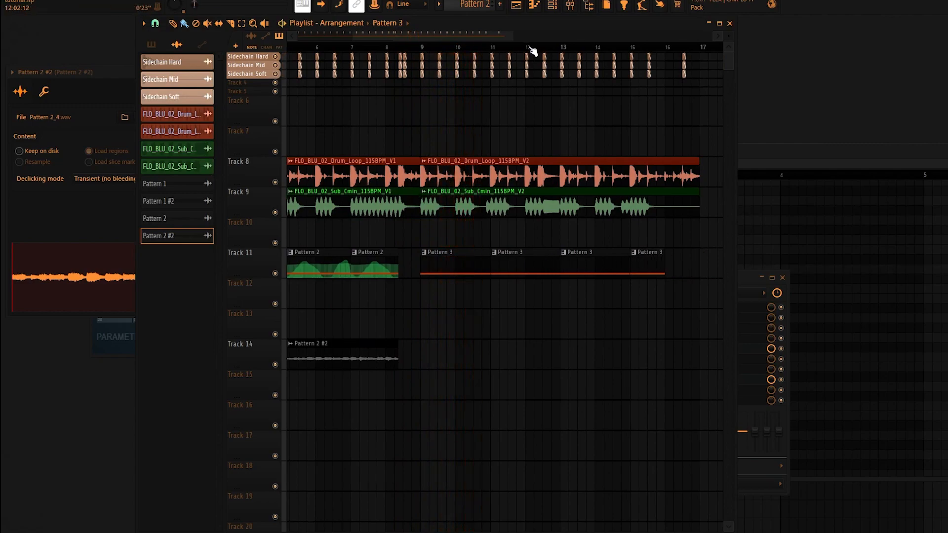
Show all channels in the Channel rack and open the Vital instrument.
left_click(553, 6)
left_click(429, 62)
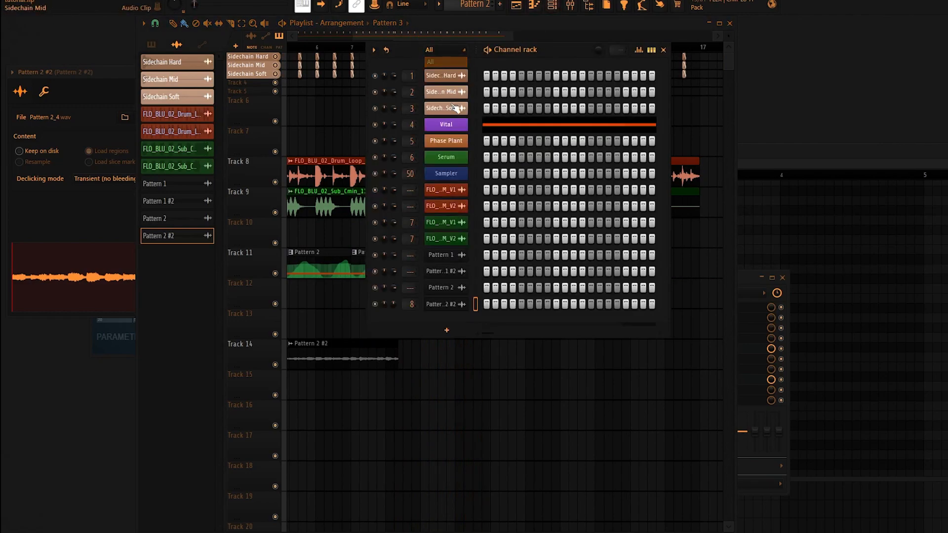
left_click(450, 121)
left_click_drag(609, 102, 414, 112)
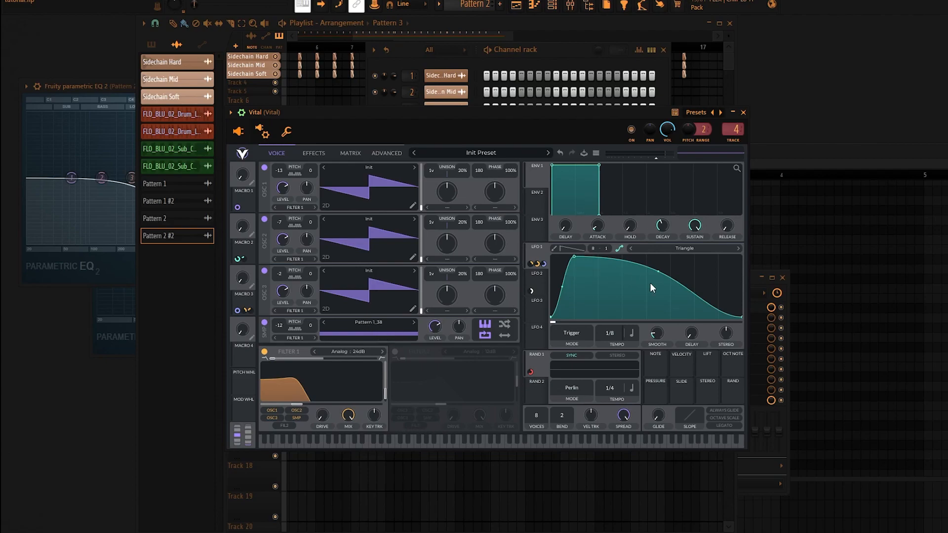
Lower the middle point of Vital's LFO 1 falling curve so the shape drops off faster, and move the plugin window aside.
left_click_drag(543, 119, 465, 117)
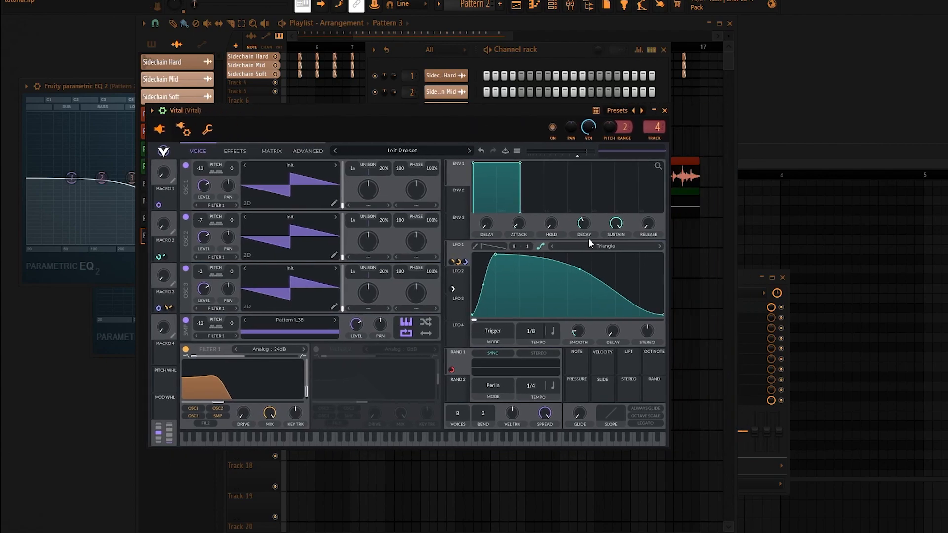
left_click_drag(579, 269, 538, 274)
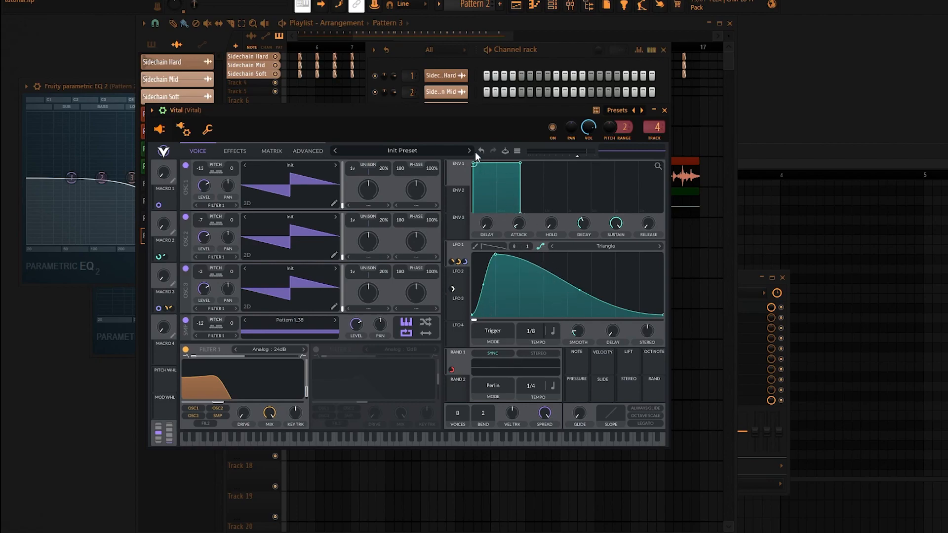
left_click_drag(439, 112, 622, 162)
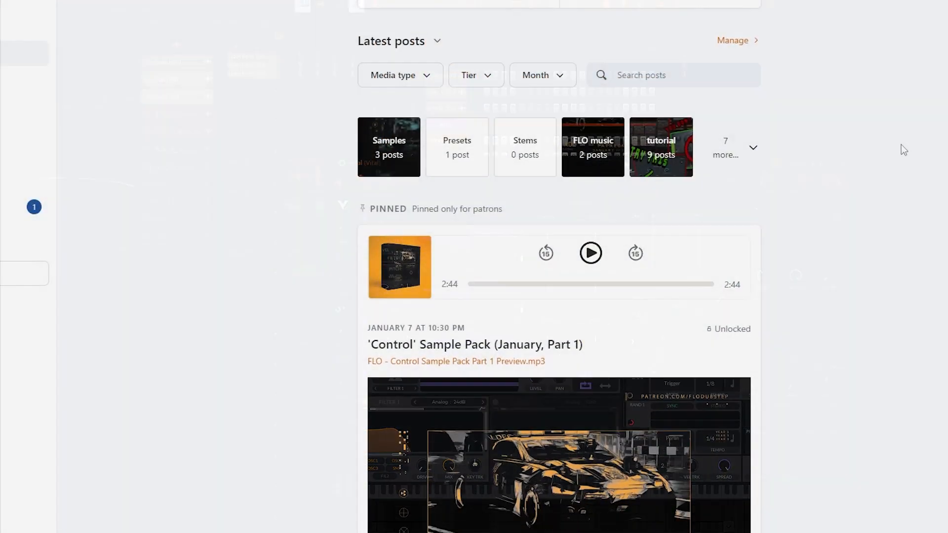
Switch to the Patreon page and look through the sample pack and Year 2 content posts.
scroll(902, 148, "down", 15)
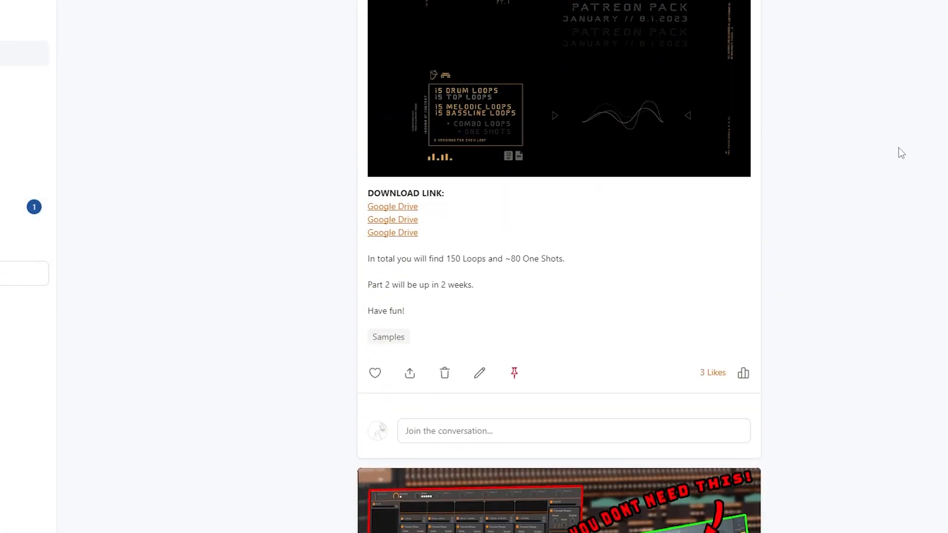
scroll(898, 148, "down", 20)
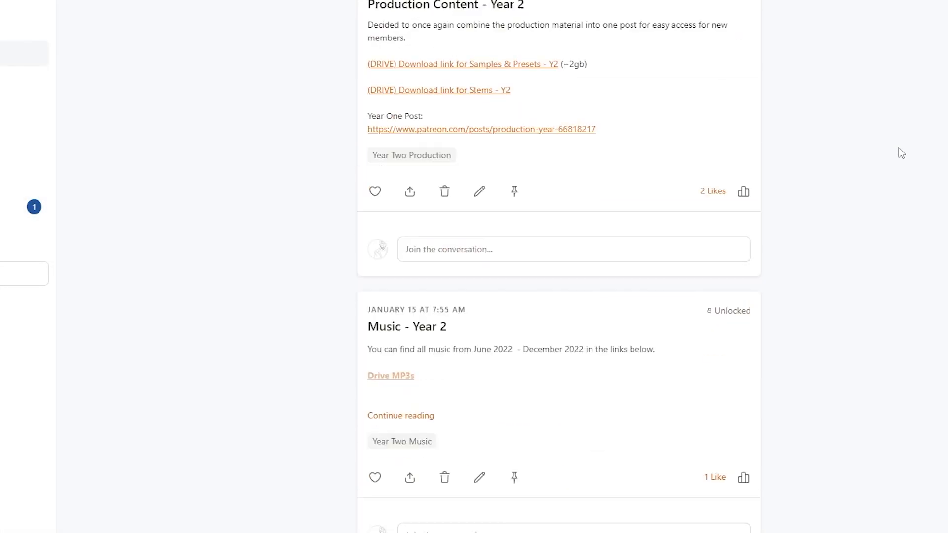